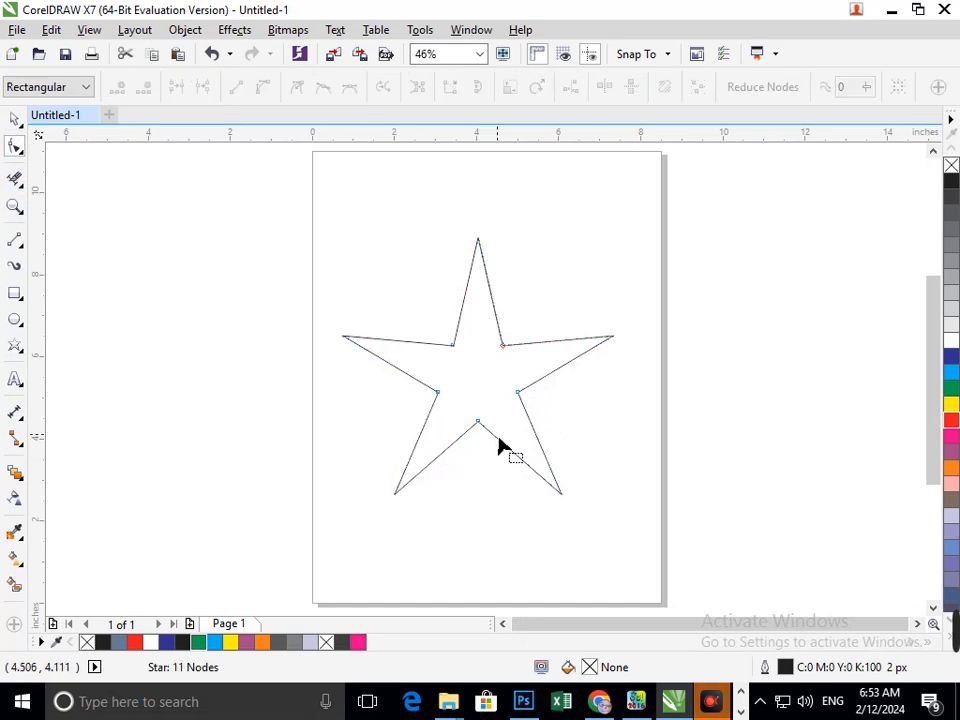
- Smooth the star's bottom inner notch using the Smooth tool from the Shape tool group
{"action": "mouse_move", "coordinate": [479, 423]}
{"action": "left_mouse_down"}
{"action": "mouse_move", "coordinate": [483, 465]}
{"action": "mouse_move", "coordinate": [484, 437]}
{"action": "left_mouse_up"}
{"action": "left_click", "coordinate": [23, 155]}
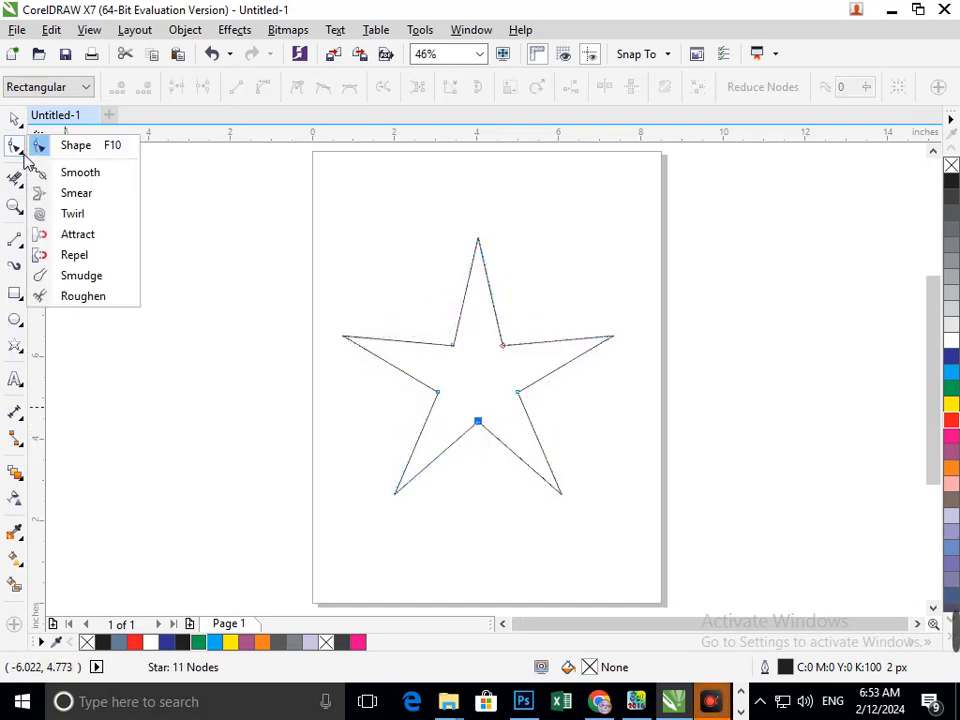
{"action": "left_click", "coordinate": [79, 174]}
{"action": "left_click_drag", "start_coordinate": [488, 541], "coordinate": [462, 438]}
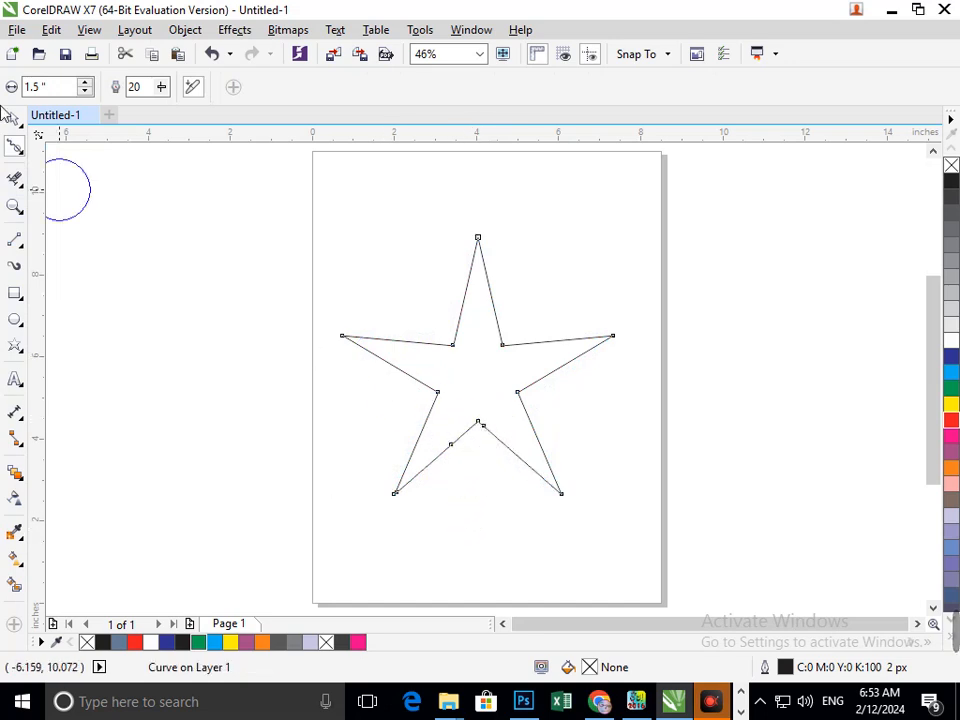
- Set the Smooth nib size to 10.0" and try a smoothing stroke across the star, undoing it
{"action": "left_click", "coordinate": [22, 152]}
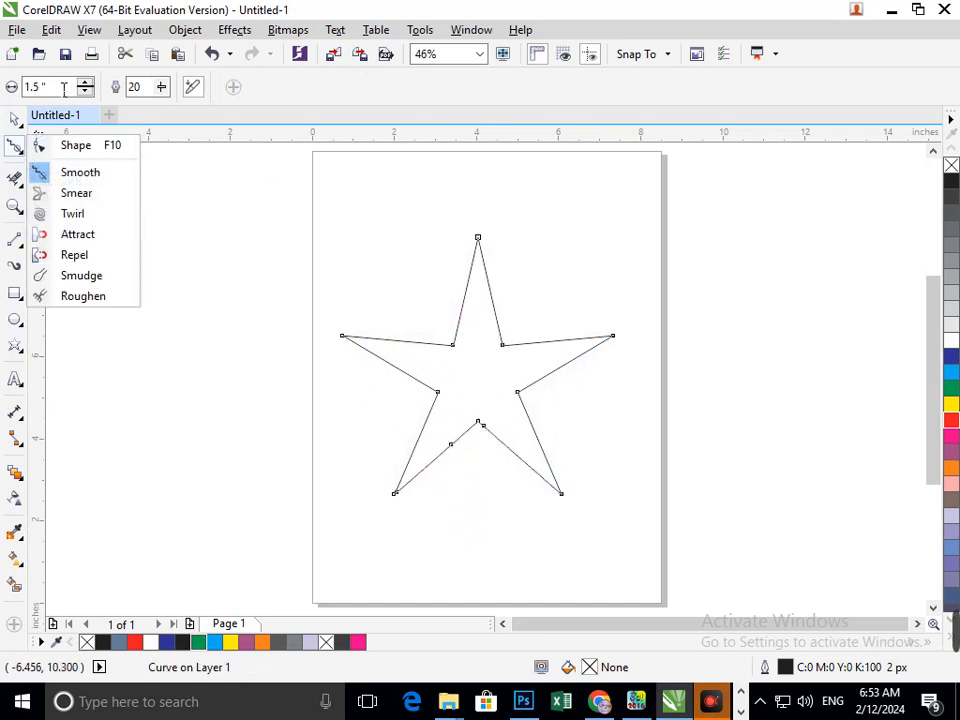
{"action": "left_click_drag", "start_coordinate": [59, 86], "coordinate": [1, 123]}
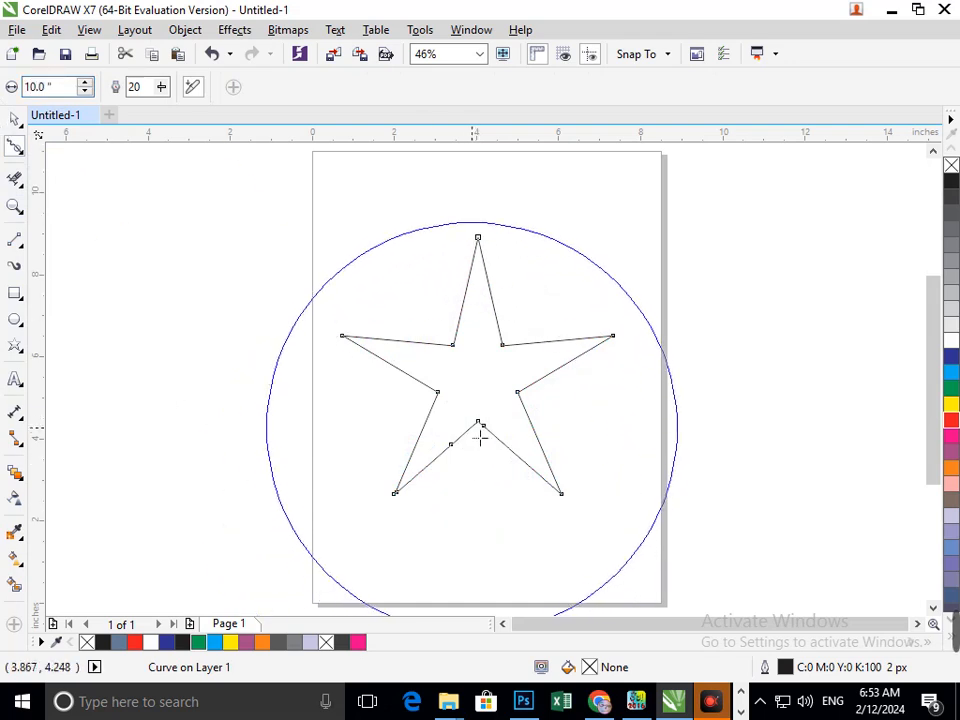
{"action": "mouse_move", "coordinate": [480, 435]}
{"action": "left_mouse_down"}
{"action": "mouse_move", "coordinate": [486, 484]}
{"action": "mouse_move", "coordinate": [491, 462]}
{"action": "mouse_move", "coordinate": [484, 446]}
{"action": "mouse_move", "coordinate": [476, 499]}
{"action": "mouse_move", "coordinate": [485, 409]}
{"action": "left_mouse_up"}
{"action": "key", "text": "ctrl+z"}
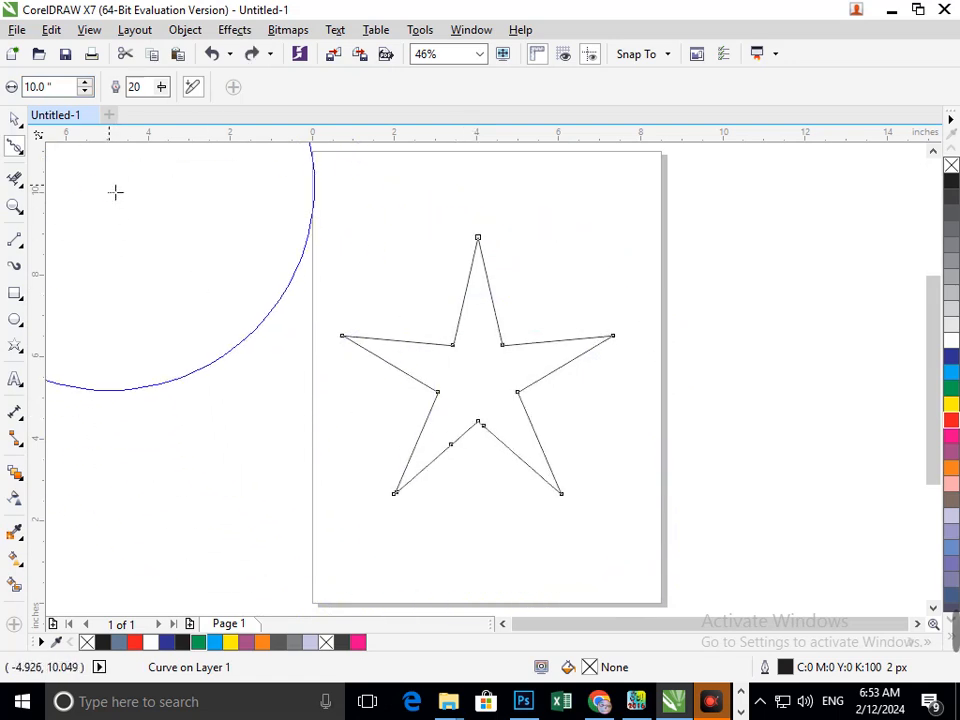
- Select the whole star and switch to the Shape tool to show its nodes
{"action": "left_click", "coordinate": [14, 119]}
{"action": "left_click", "coordinate": [284, 222]}
{"action": "left_click_drag", "start_coordinate": [284, 222], "coordinate": [651, 591]}
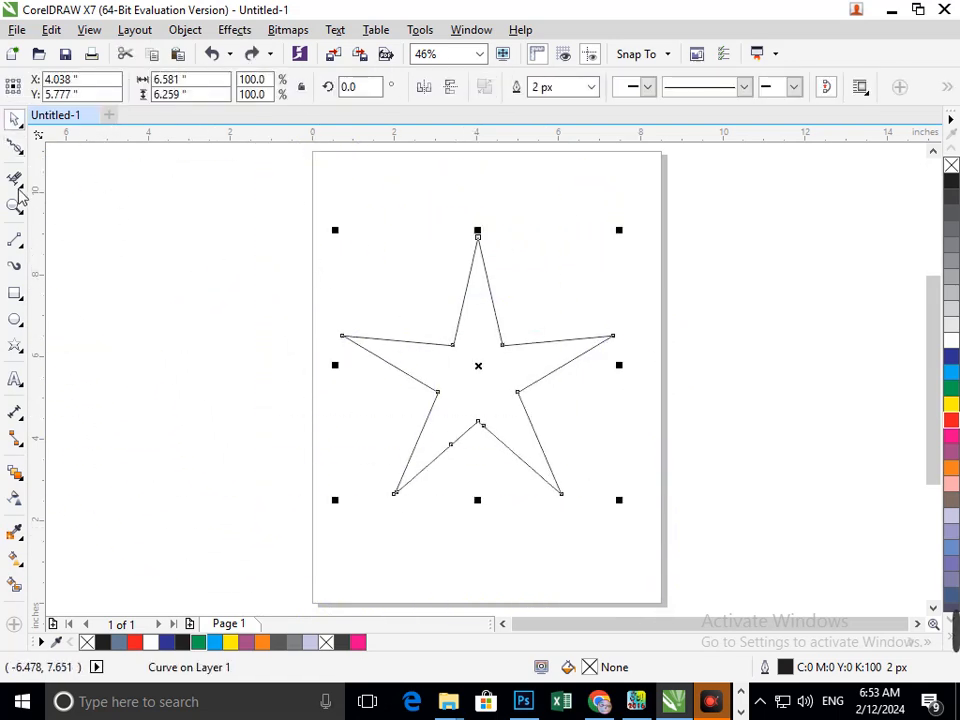
{"action": "left_click", "coordinate": [18, 149]}
{"action": "left_click", "coordinate": [75, 145]}
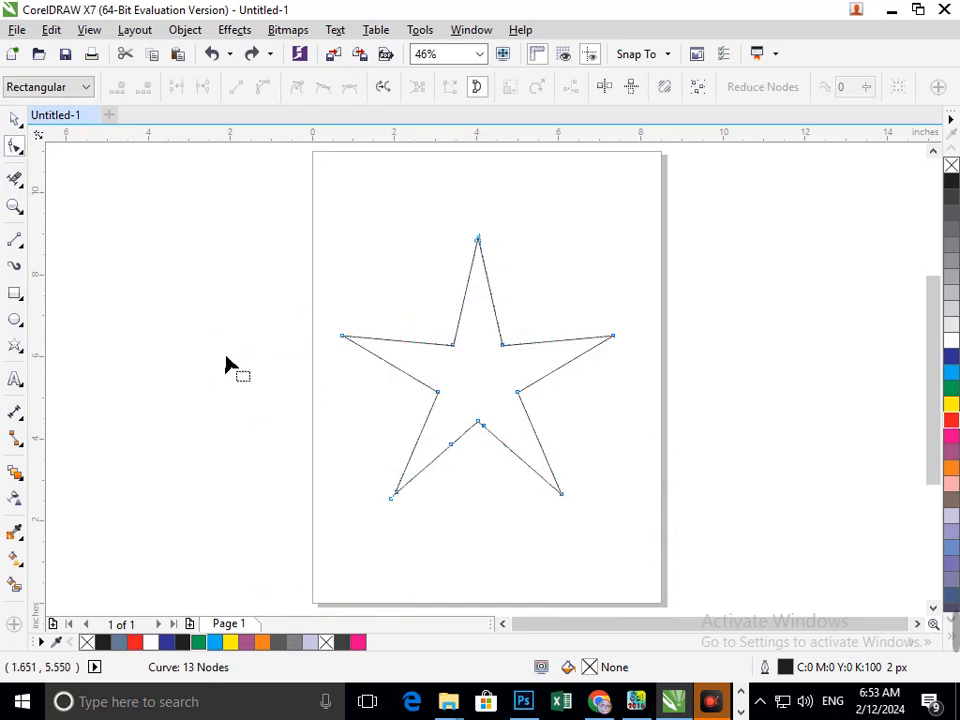
- Brush over the selected star with the Smooth tool to round its points
{"action": "left_click", "coordinate": [24, 152]}
{"action": "left_click", "coordinate": [77, 173]}
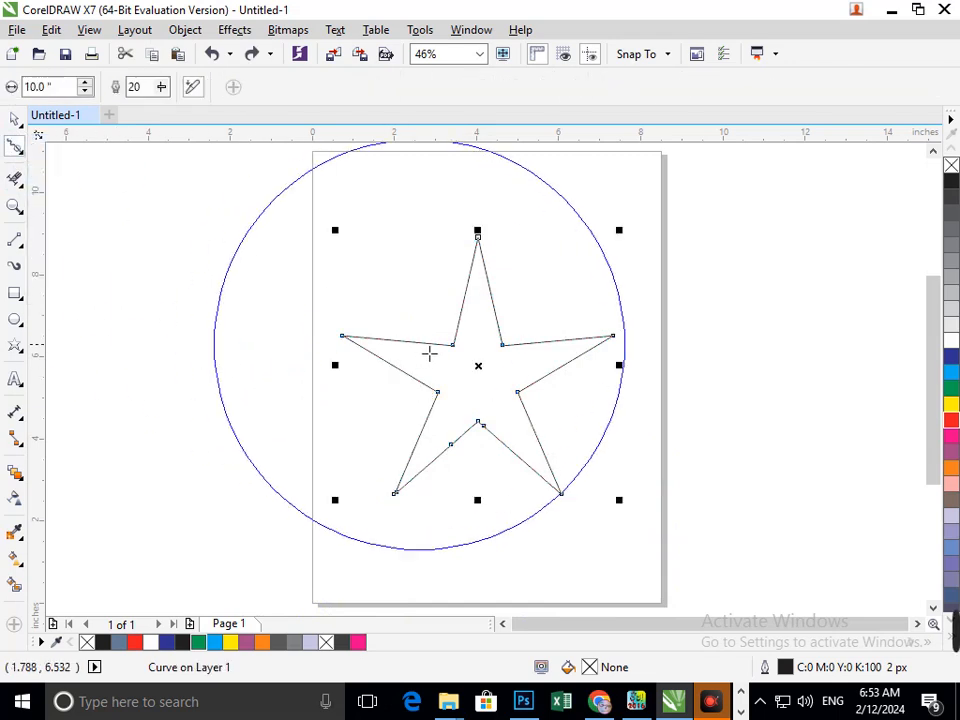
{"action": "left_click_drag", "start_coordinate": [467, 358], "coordinate": [469, 376]}
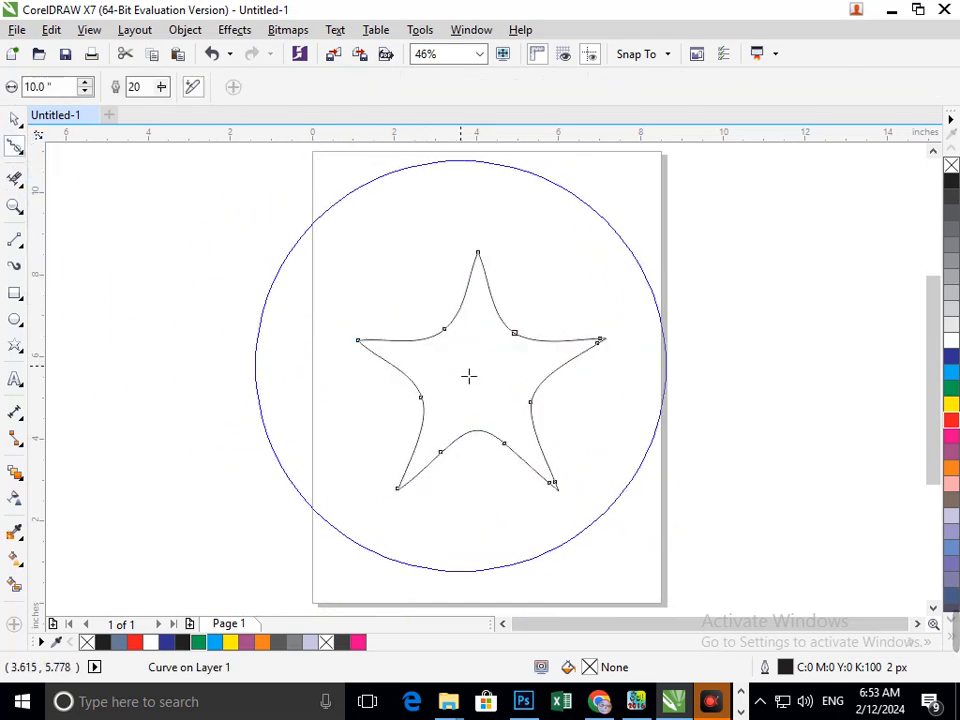
- Undo the last three smoothing strokes, then redo them
{"action": "key", "text": "ctrl+z"}
{"action": "key", "text": "ctrl+z"}
{"action": "key", "text": "ctrl+z"}
{"action": "key", "text": "ctrl+z"}
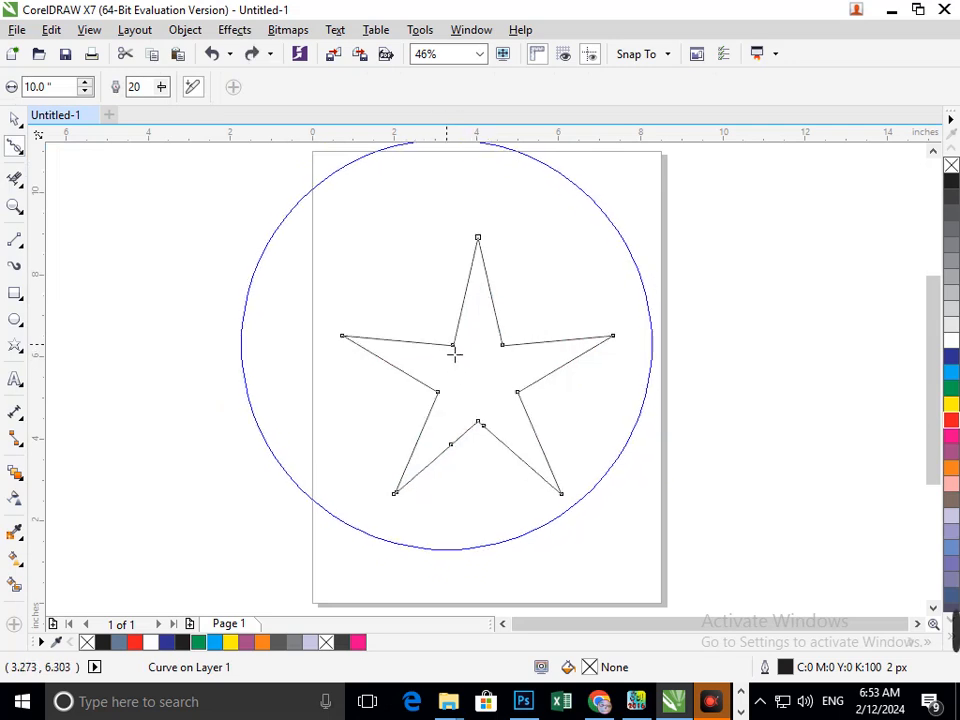
{"action": "key", "text": "ctrl+shift+z"}
{"action": "key", "text": "ctrl+shift+z"}
{"action": "key", "text": "ctrl+shift+z"}
{"action": "key", "text": "ctrl+shift+z"}
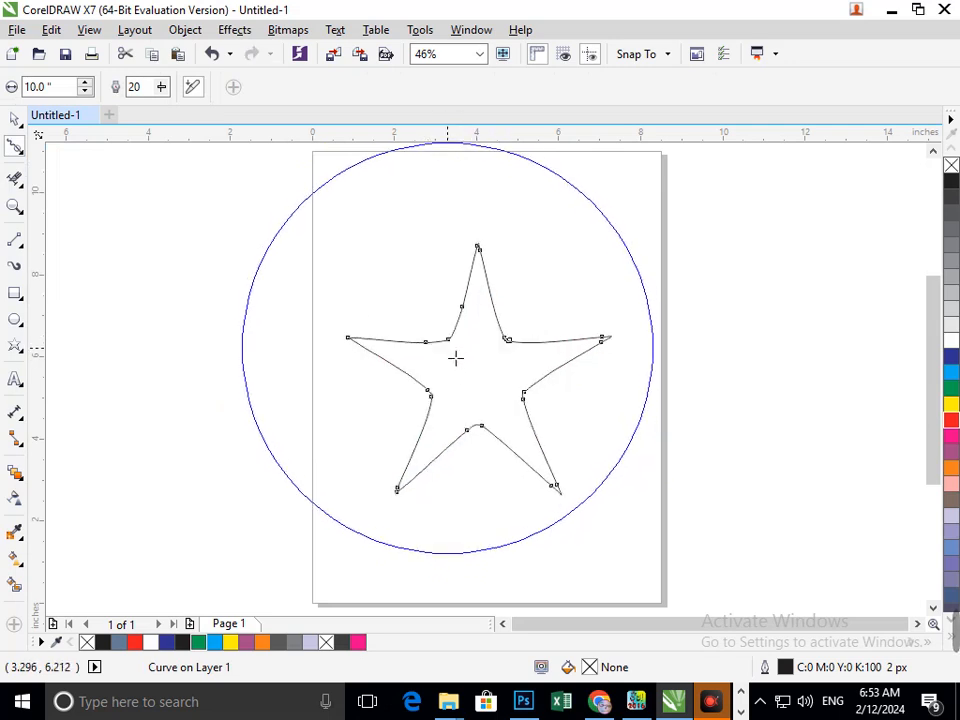
- Smooth the star's corners further with more Smooth tool strokes, comparing with undo and redo
{"action": "left_click_drag", "start_coordinate": [454, 349], "coordinate": [452, 347]}
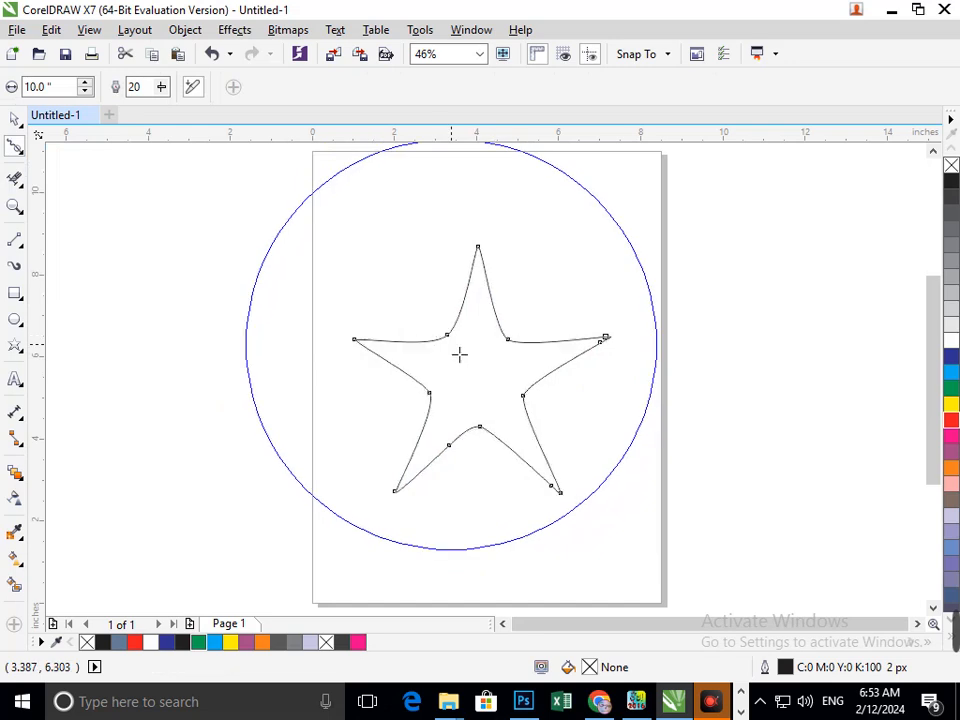
{"action": "key", "text": "ctrl+z"}
{"action": "key", "text": "ctrl+z"}
{"action": "key", "text": "ctrl+z"}
{"action": "key", "text": "ctrl+z"}
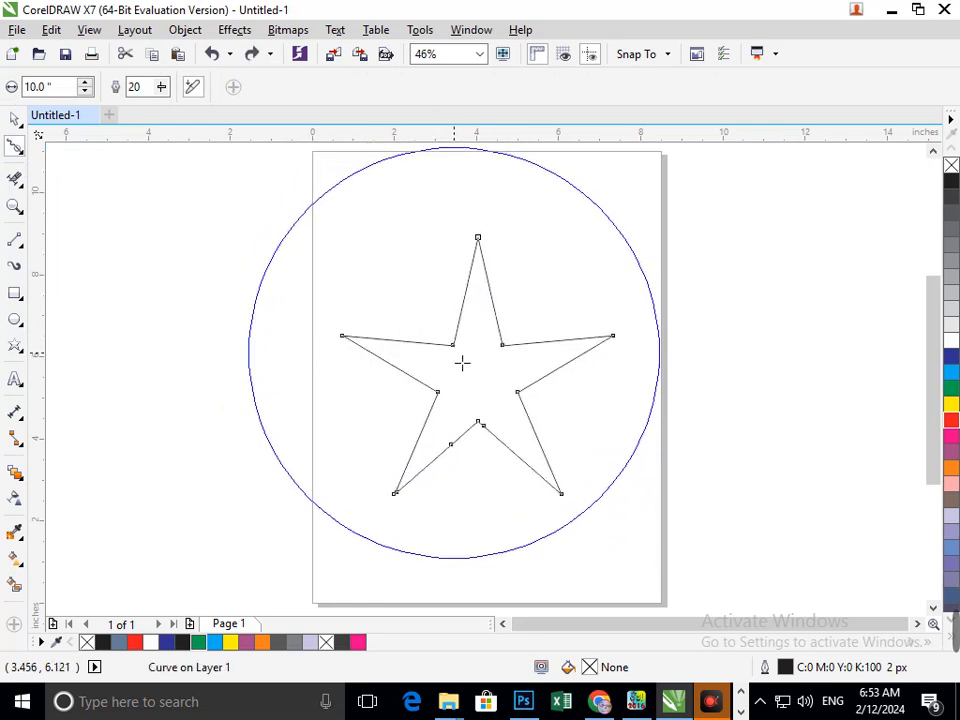
{"action": "key", "text": "ctrl+shift+z"}
{"action": "key", "text": "ctrl+shift+z"}
{"action": "key", "text": "ctrl+shift+z"}
{"action": "key", "text": "ctrl+shift+z"}
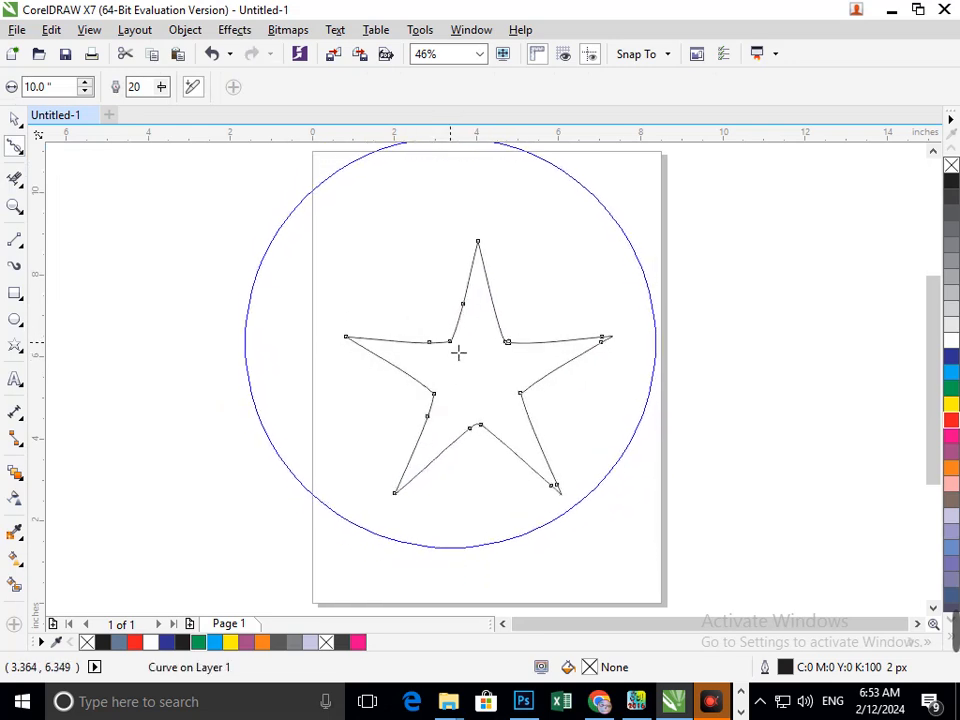
{"action": "mouse_move", "coordinate": [458, 352]}
{"action": "left_mouse_down"}
{"action": "mouse_move", "coordinate": [466, 426]}
{"action": "mouse_move", "coordinate": [489, 450]}
{"action": "mouse_move", "coordinate": [484, 460]}
{"action": "left_mouse_up"}
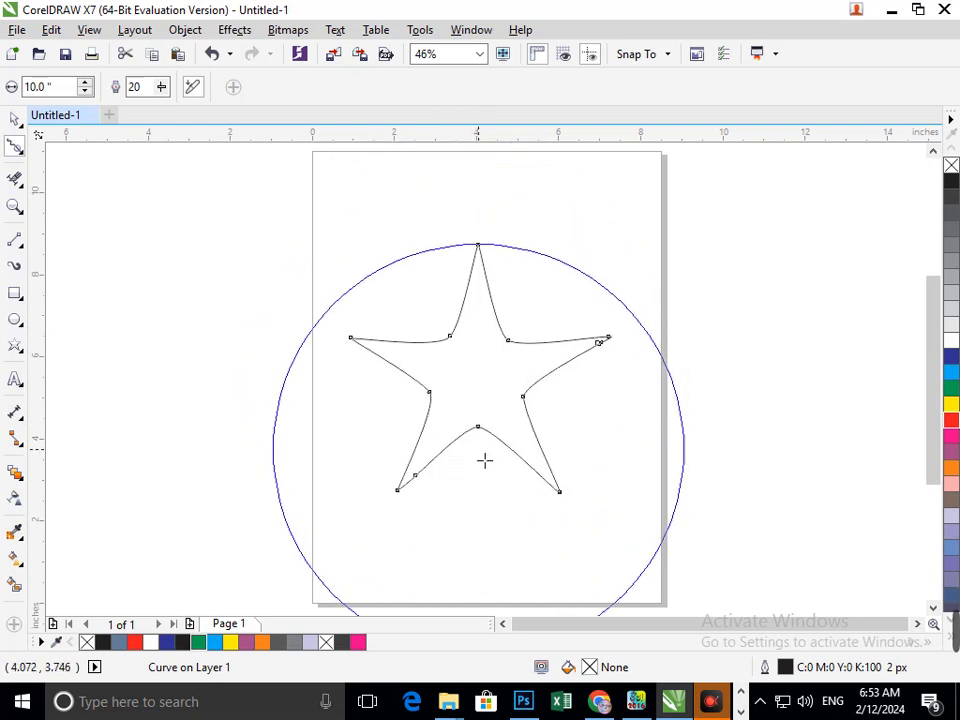
- Select the smoothed star and try moving it twice, undoing each move
{"action": "left_click", "coordinate": [15, 119]}
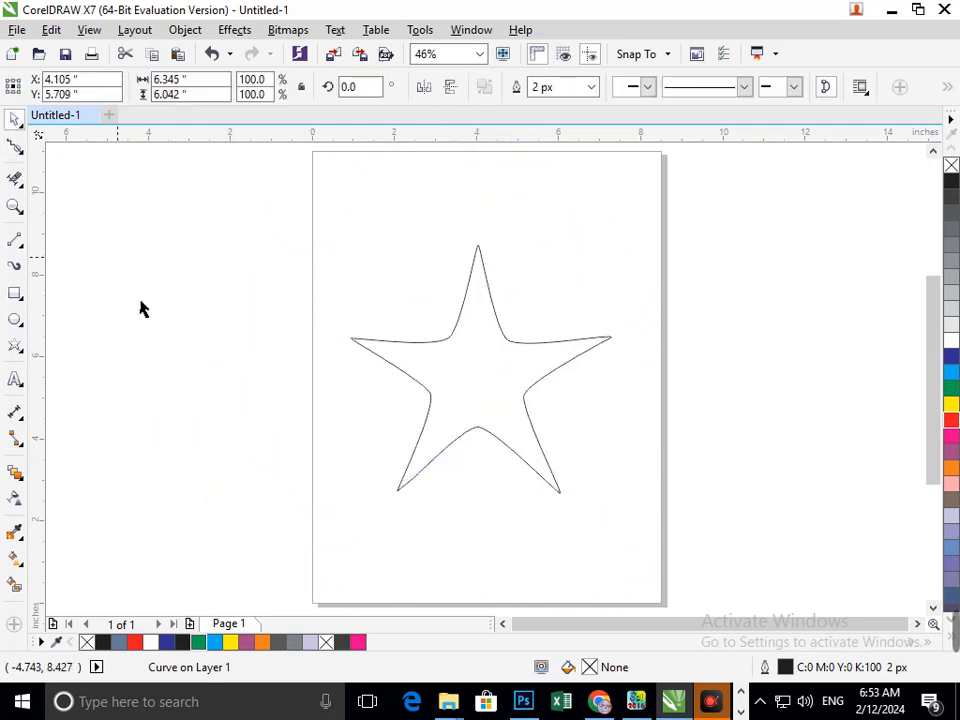
{"action": "left_click", "coordinate": [140, 308]}
{"action": "left_click", "coordinate": [519, 447]}
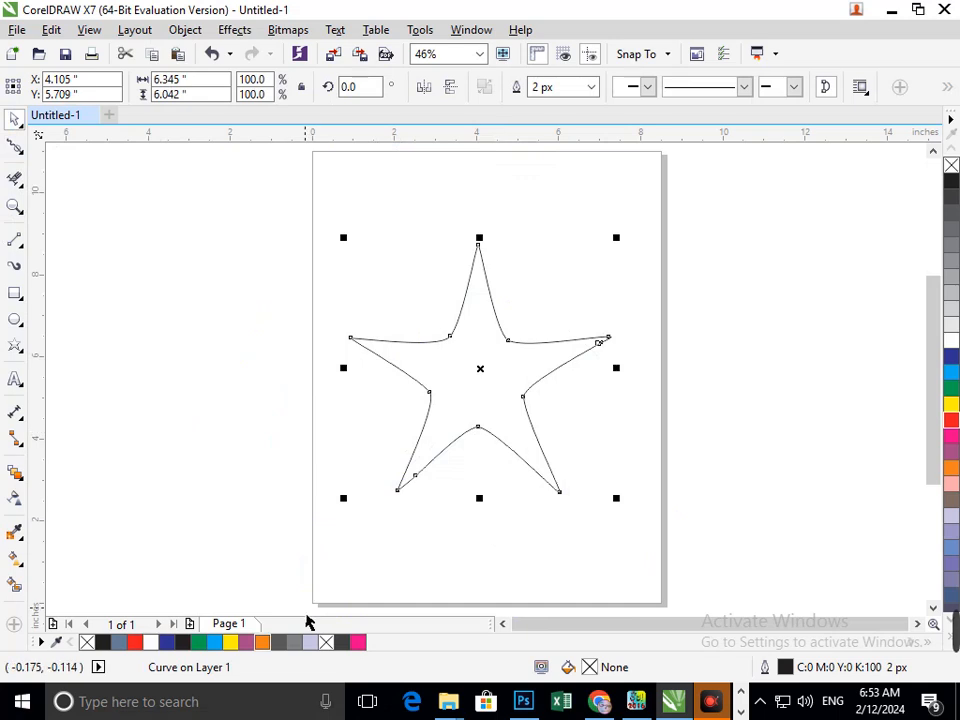
{"action": "left_click_drag", "start_coordinate": [500, 441], "coordinate": [427, 461]}
{"action": "key", "text": "ctrl+z"}
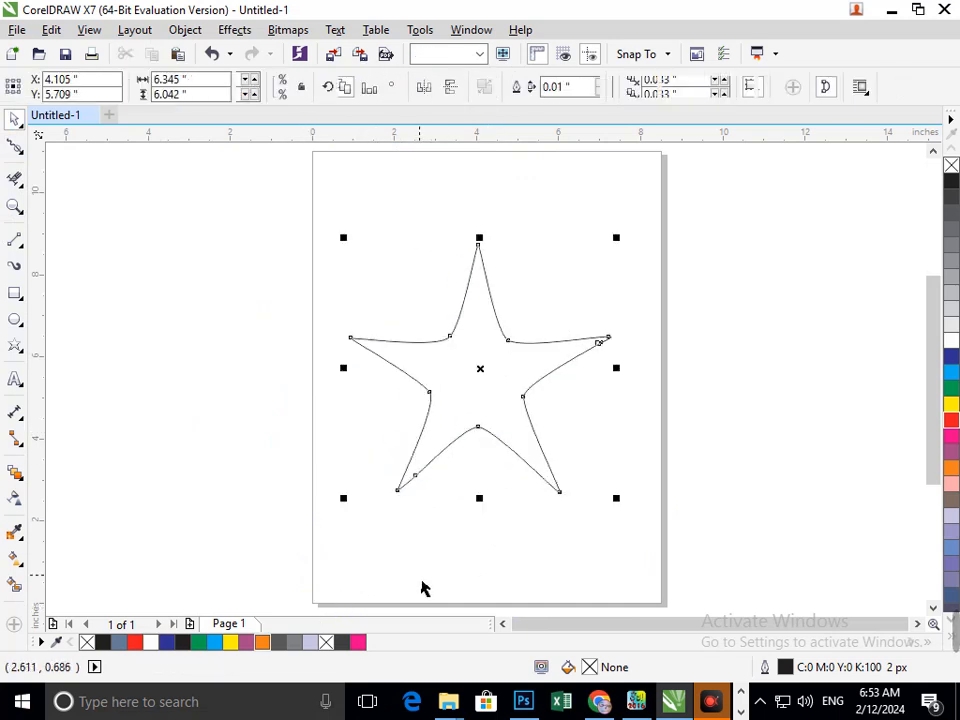
{"action": "left_click_drag", "start_coordinate": [489, 435], "coordinate": [393, 436]}
{"action": "key", "text": "ctrl+z"}
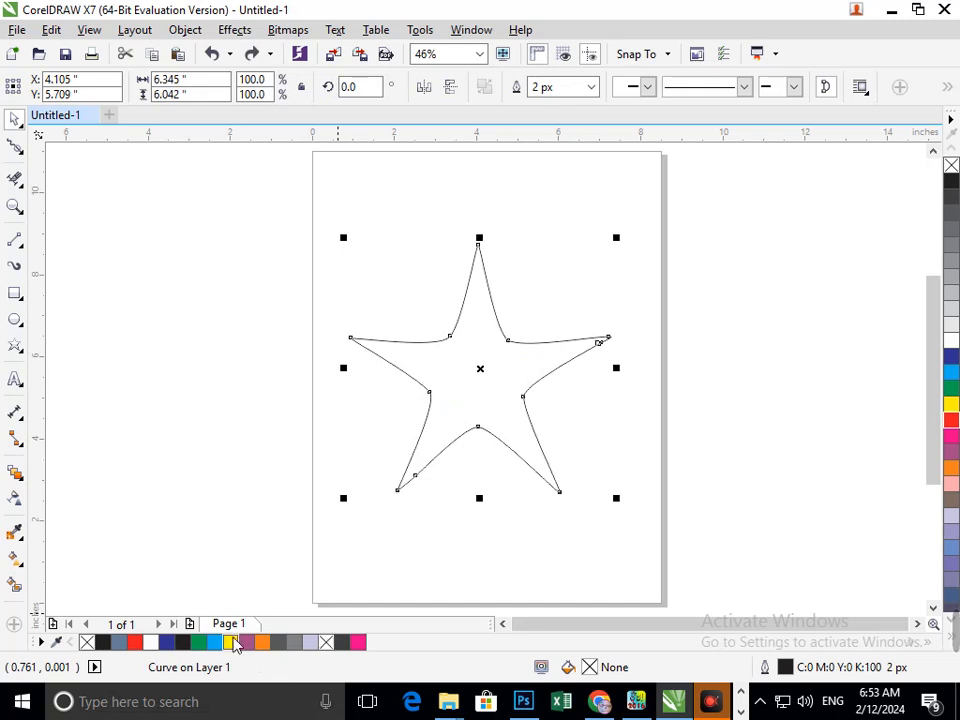
- Create an enlarged copy of the smoothed star surrounding the original
{"action": "left_click", "coordinate": [491, 557]}
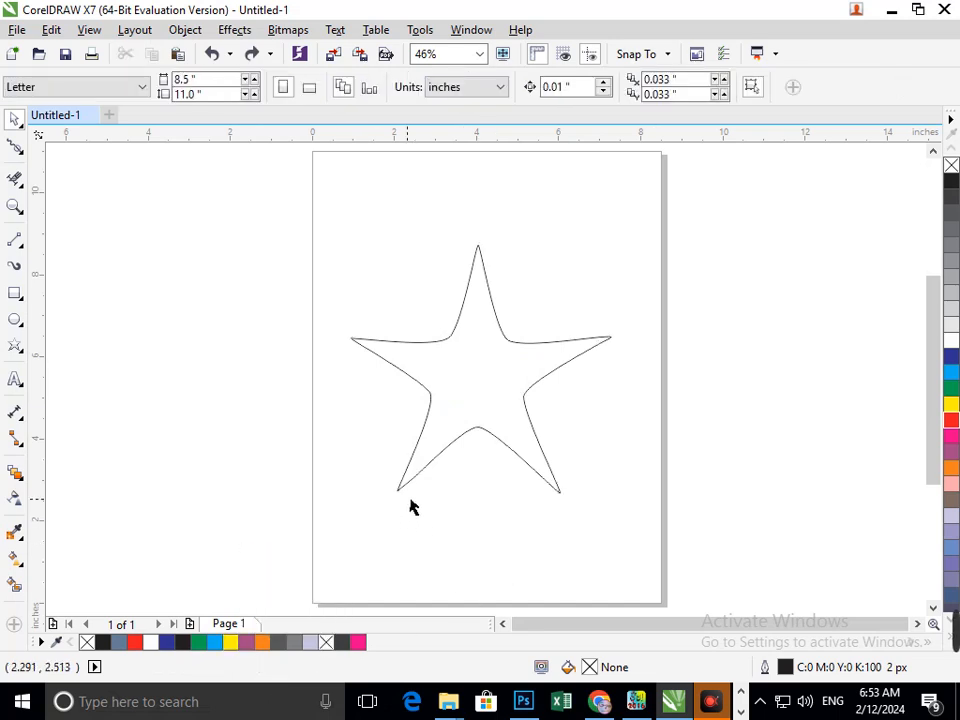
{"action": "left_click", "coordinate": [405, 496]}
{"action": "left_click_drag", "start_coordinate": [345, 500], "coordinate": [293, 567]}
{"action": "left_click", "coordinate": [538, 556]}
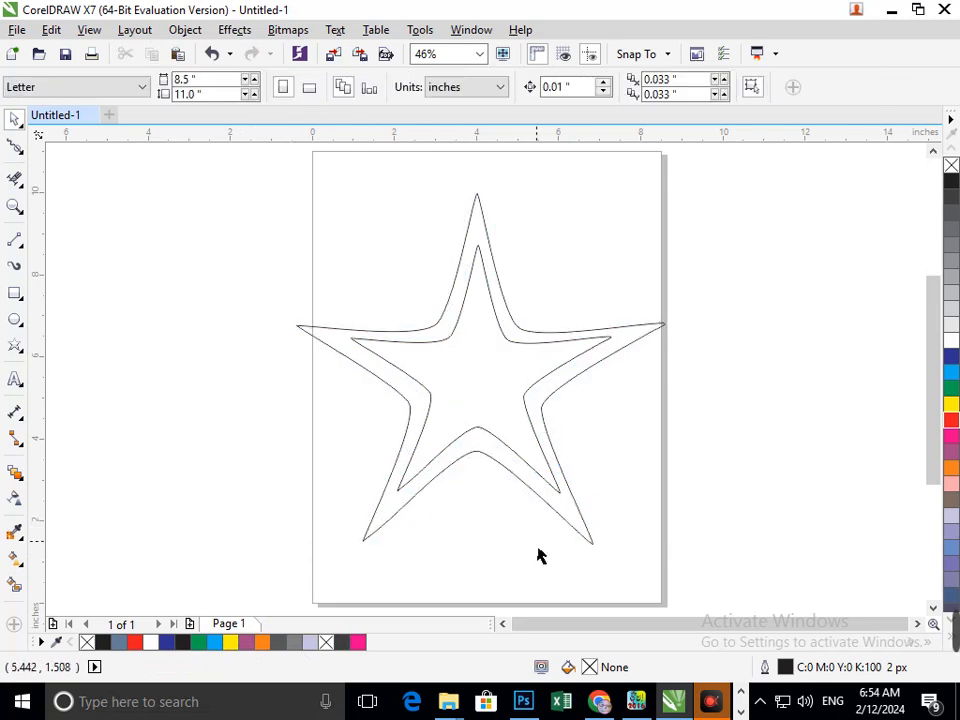
- Select both star outlines and place a smaller duplicate of the pair offset to the lower right
{"action": "left_click_drag", "start_coordinate": [225, 156], "coordinate": [716, 591]}
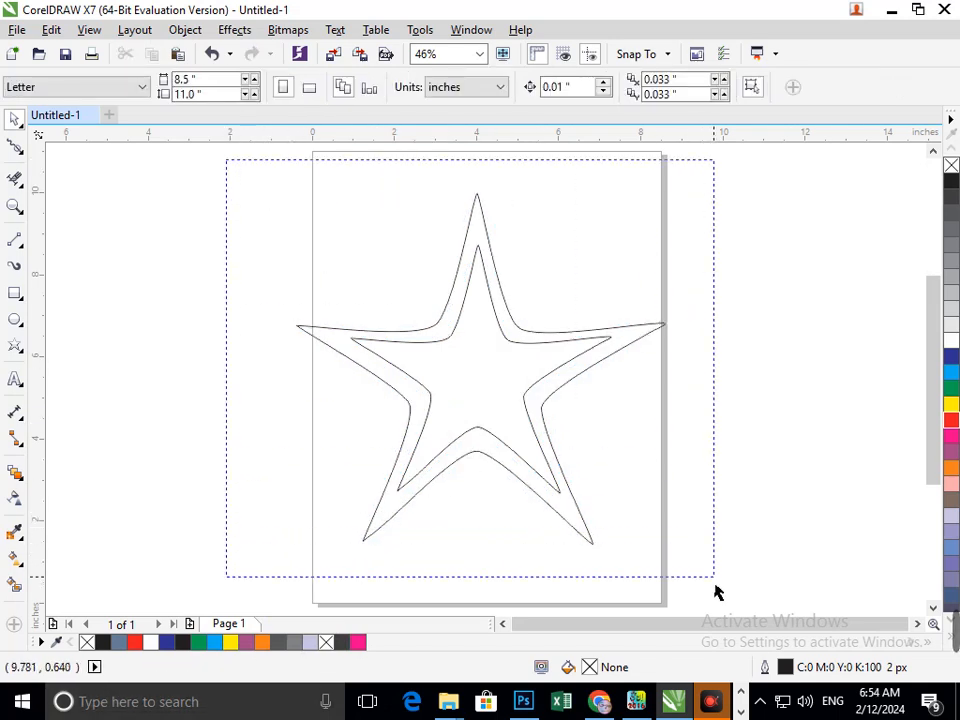
{"action": "left_click_drag", "start_coordinate": [443, 456], "coordinate": [606, 424]}
{"action": "left_click_drag", "start_coordinate": [463, 557], "coordinate": [515, 490]}
{"action": "left_click_drag", "start_coordinate": [632, 452], "coordinate": [538, 465]}
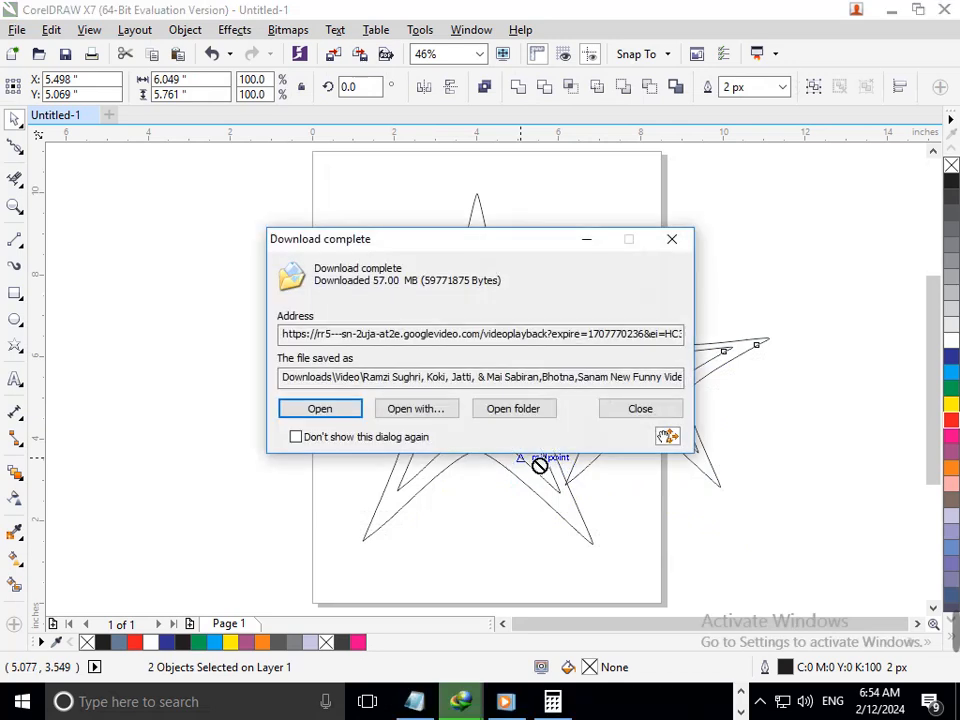
{"action": "left_click", "coordinate": [641, 409]}
{"action": "left_click_drag", "start_coordinate": [618, 457], "coordinate": [530, 471]}
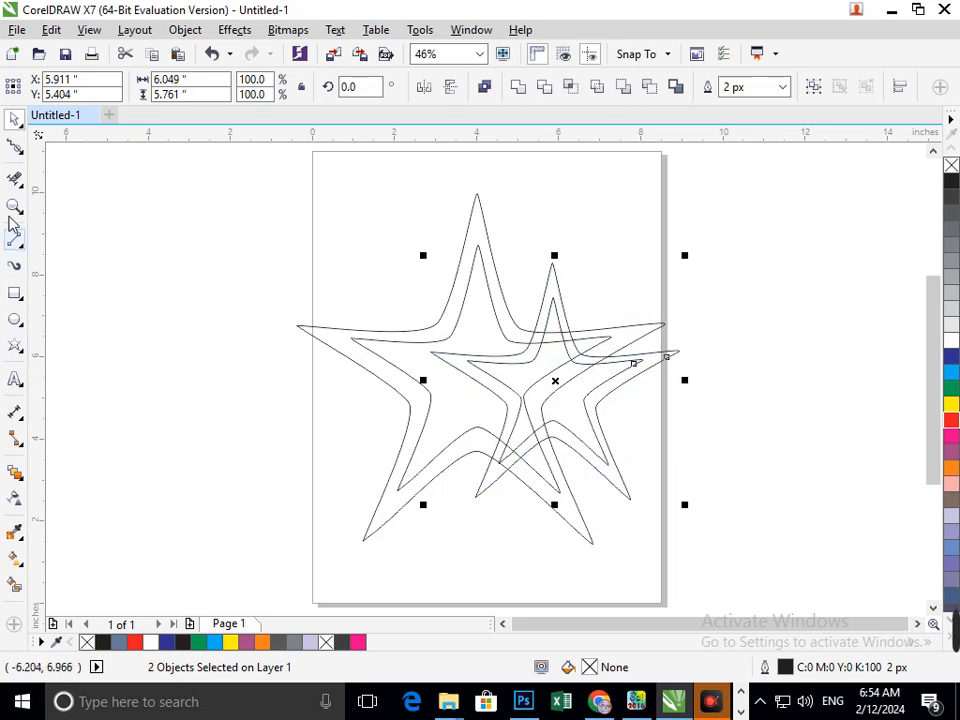
- Erase line segments where the star outlines overlap using the Eraser tool
{"action": "left_click", "coordinate": [14, 178]}
{"action": "left_click", "coordinate": [632, 415]}
{"action": "left_click_drag", "start_coordinate": [561, 402], "coordinate": [524, 401]}
{"action": "key", "text": "ctrl+z"}
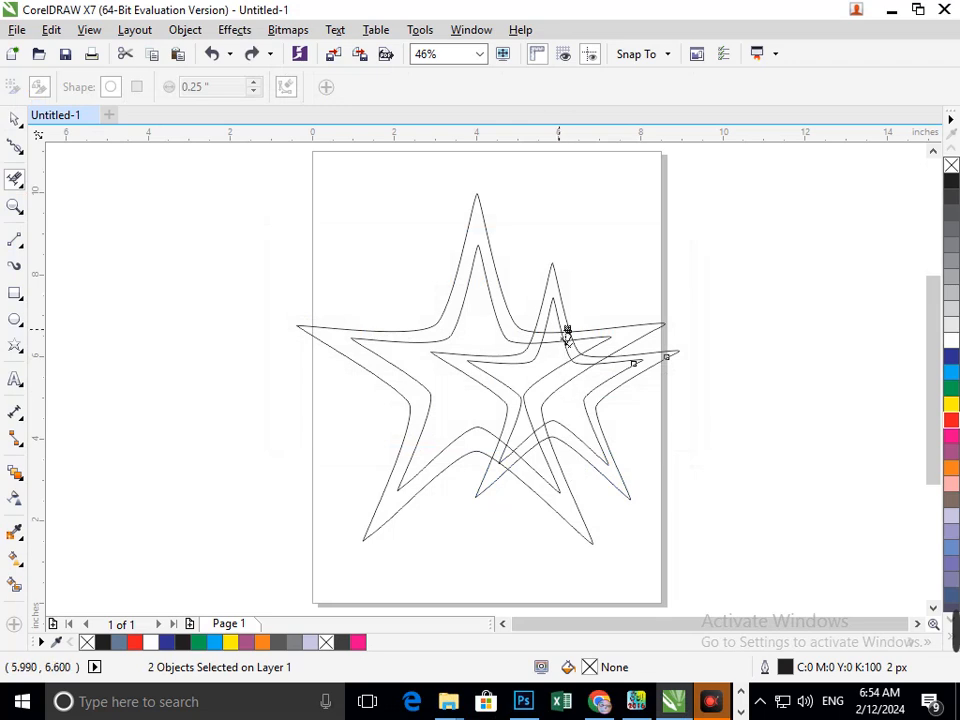
{"action": "left_click_drag", "start_coordinate": [556, 325], "coordinate": [554, 347]}
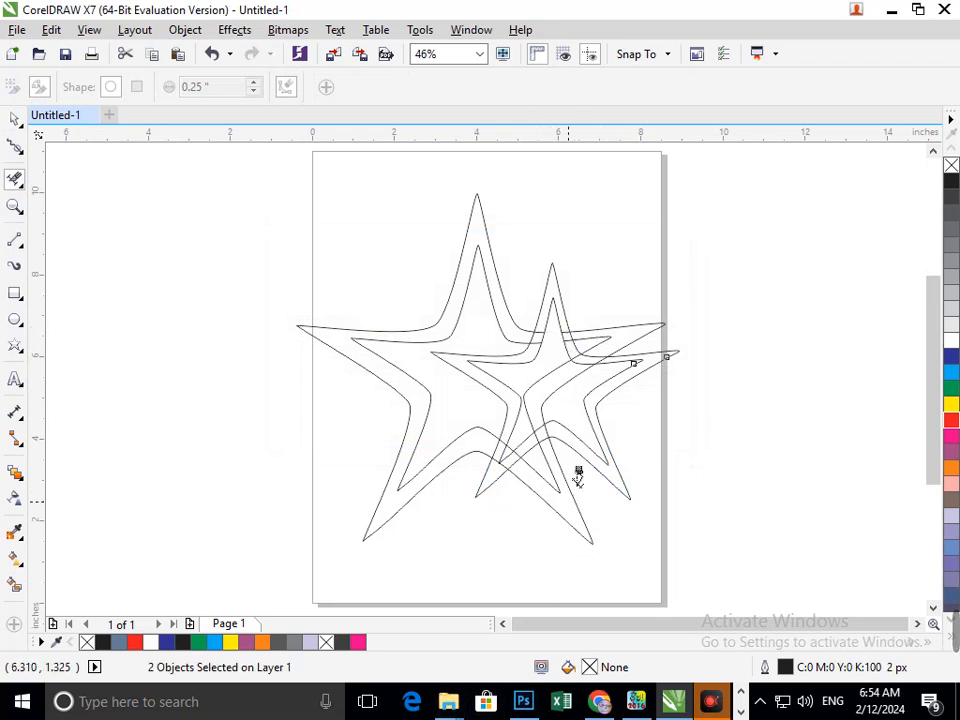
- Zoom in and out to examine the star outlines where they cross
{"action": "scroll", "coordinate": [537, 410], "scroll_direction": "up", "scroll_amount": 3}
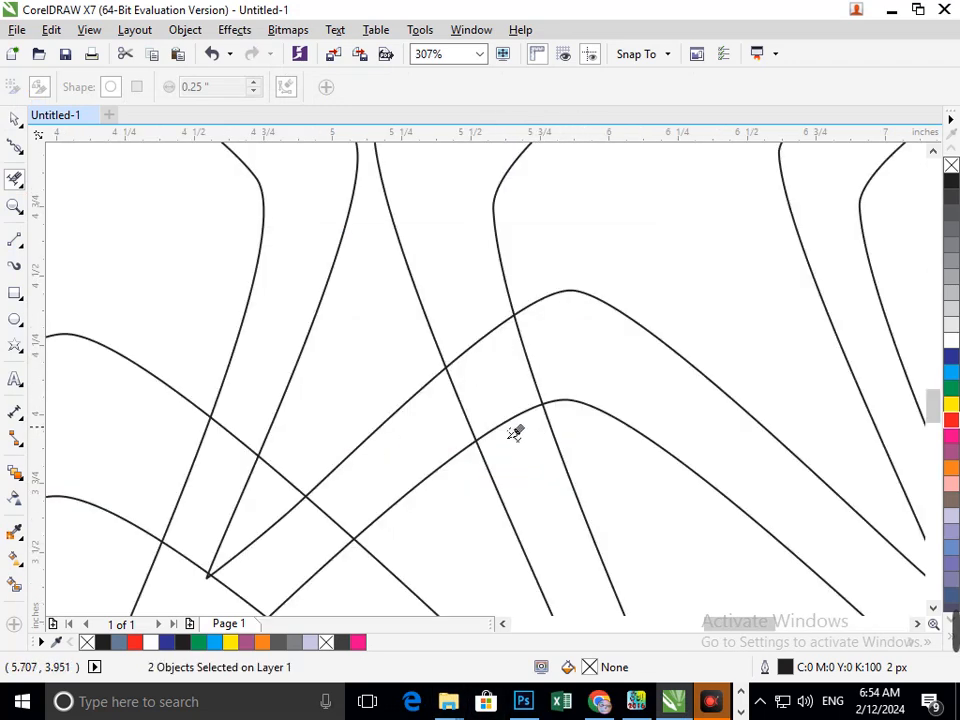
{"action": "scroll", "coordinate": [546, 489], "scroll_direction": "down", "scroll_amount": 3}
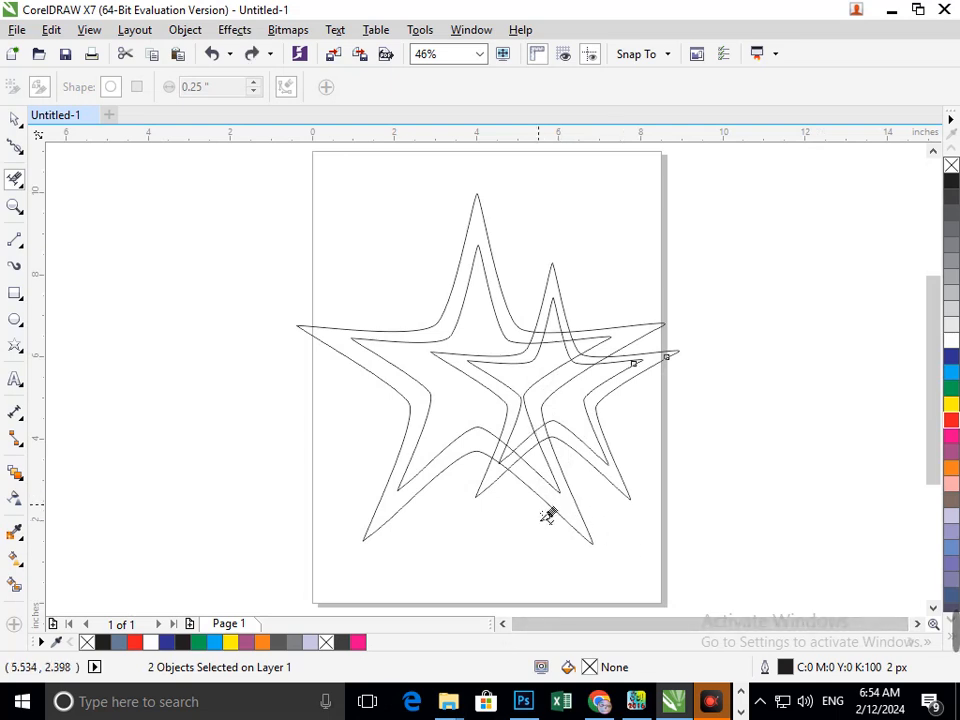
{"action": "scroll", "coordinate": [508, 324], "scroll_direction": "up", "scroll_amount": 5}
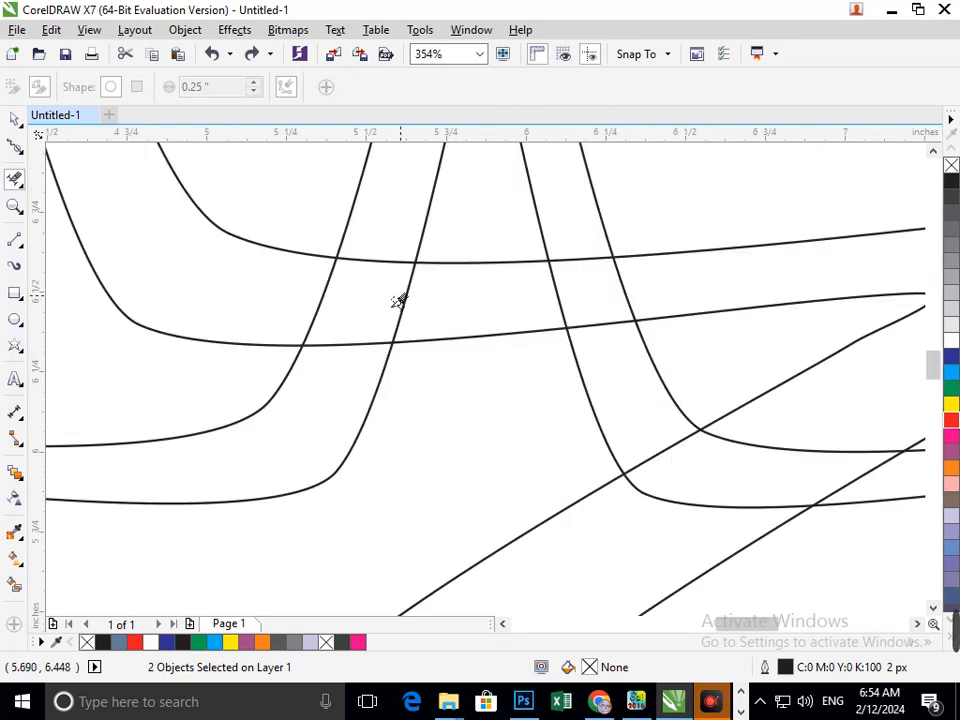
{"action": "scroll", "coordinate": [505, 317], "scroll_direction": "down", "scroll_amount": 5}
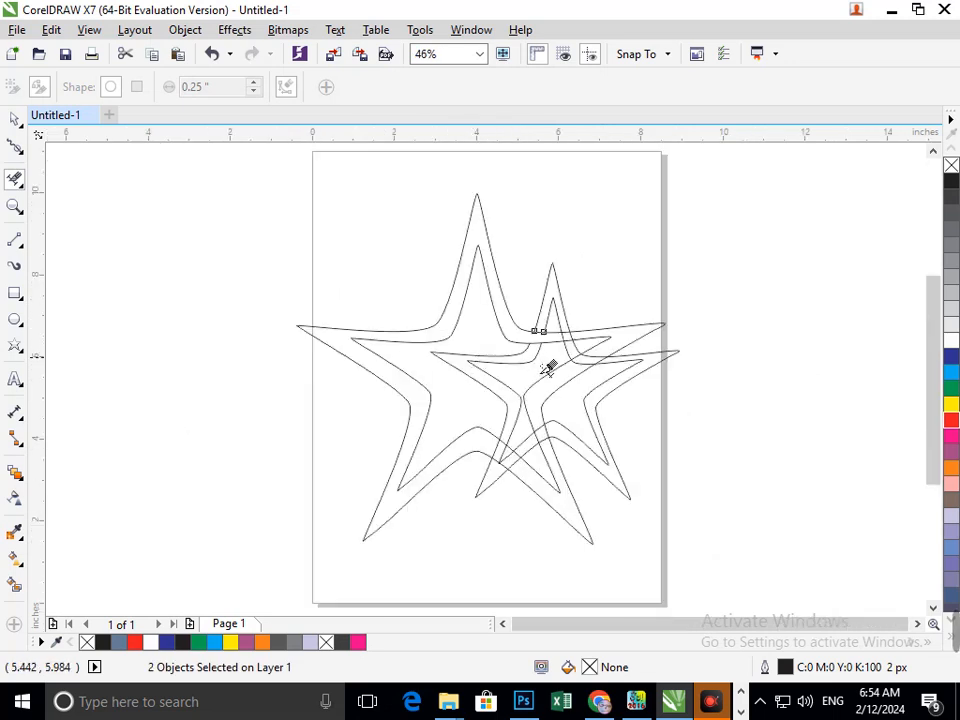
{"action": "scroll", "coordinate": [590, 380], "scroll_direction": "up", "scroll_amount": 5}
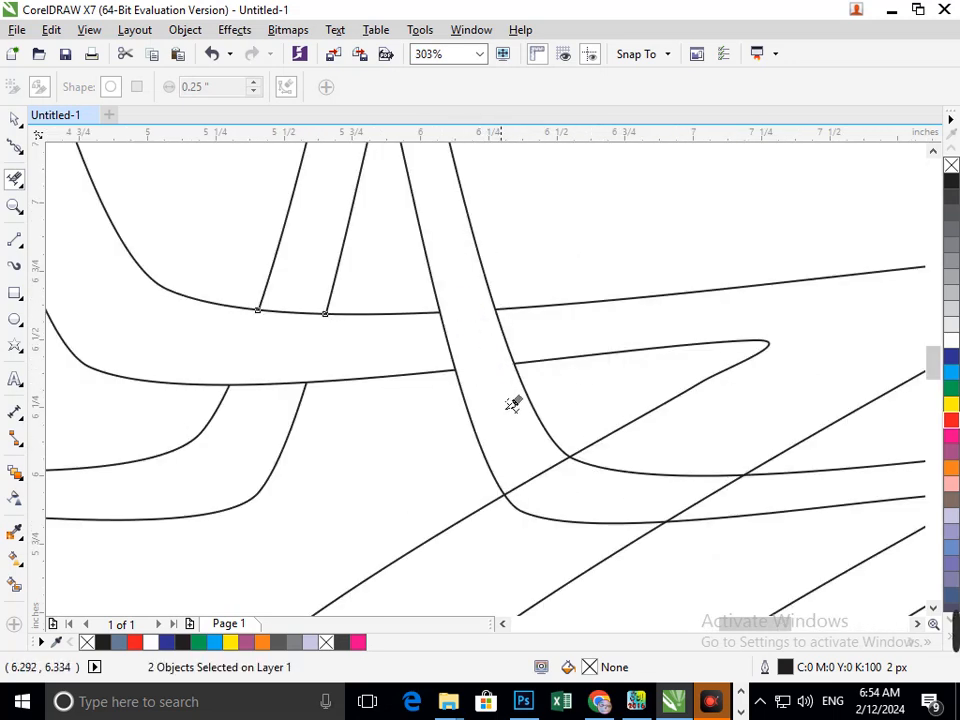
{"action": "scroll", "coordinate": [512, 403], "scroll_direction": "down", "scroll_amount": 5}
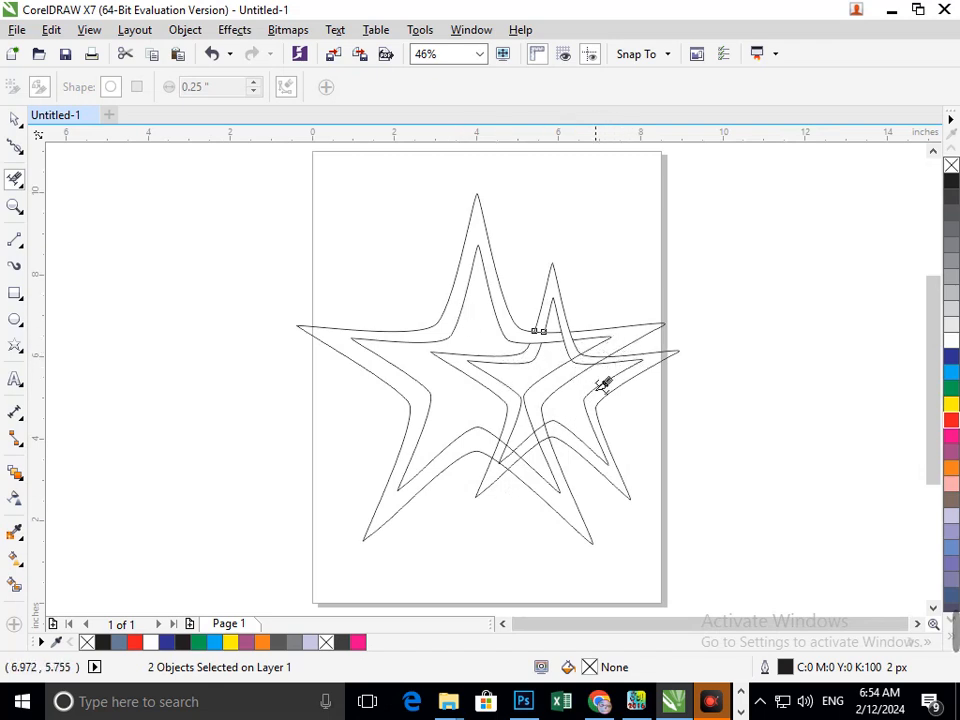
{"action": "scroll", "coordinate": [645, 379], "scroll_direction": "up", "scroll_amount": 6}
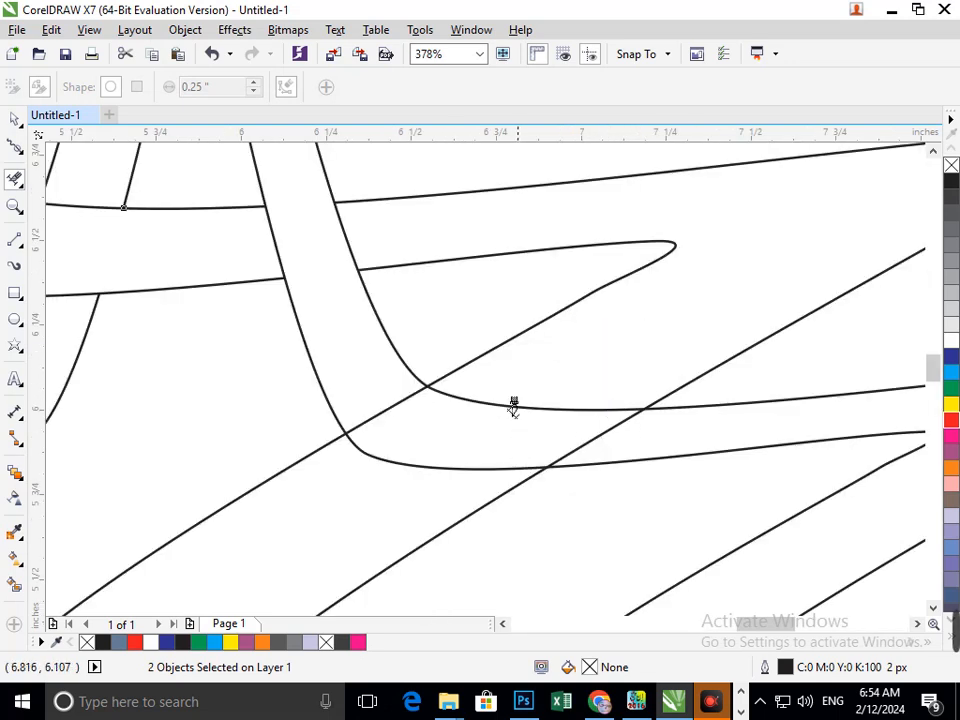
{"action": "scroll", "coordinate": [436, 540], "scroll_direction": "down", "scroll_amount": 6}
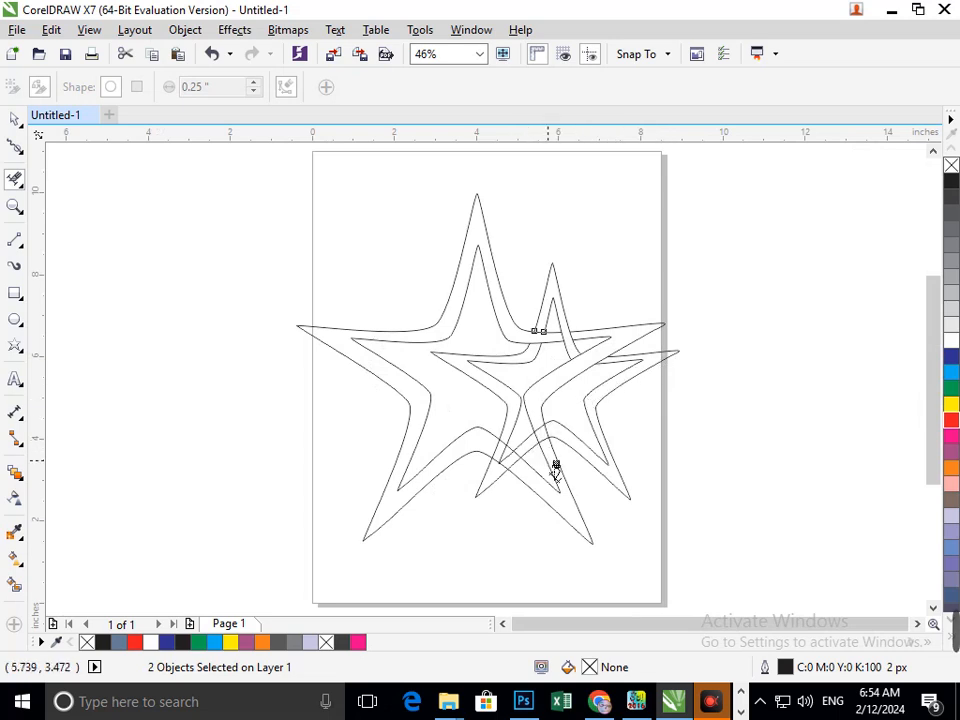
{"action": "scroll", "coordinate": [568, 463], "scroll_direction": "up", "scroll_amount": 6}
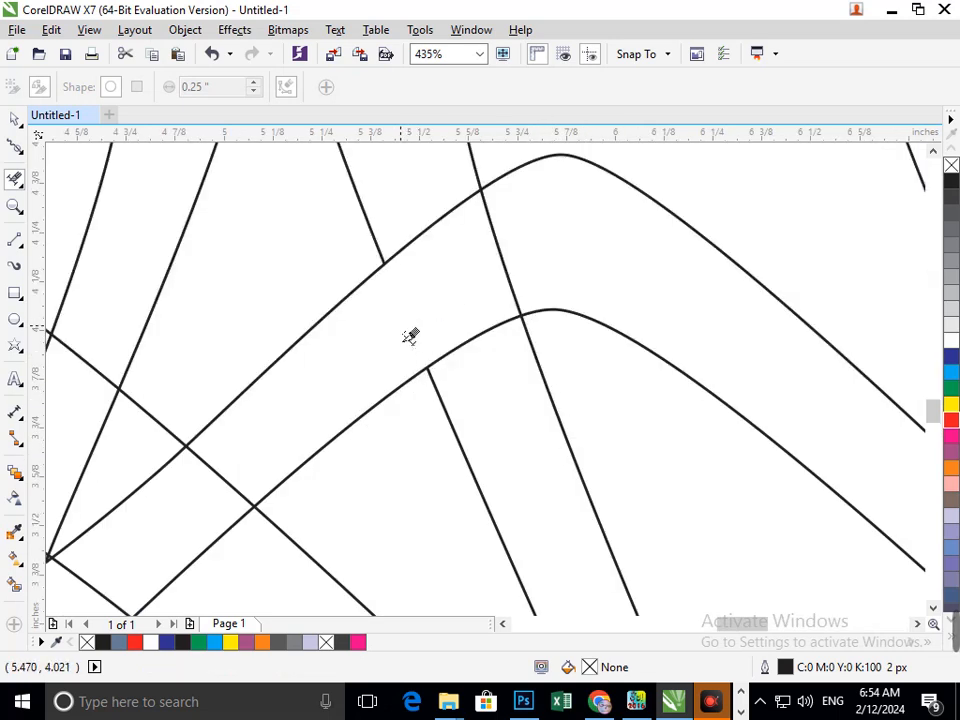
- Delete more overlapping line segments where the star outlines cross near the lower middle of the design
{"action": "scroll", "coordinate": [568, 288], "scroll_direction": "down", "scroll_amount": 6}
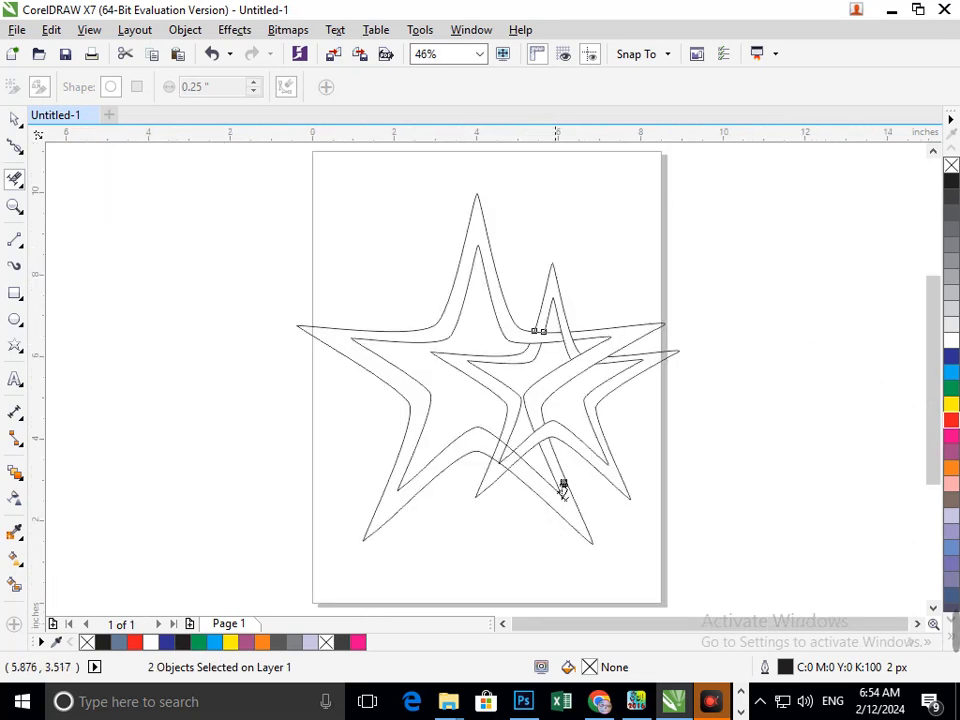
{"action": "scroll", "coordinate": [545, 495], "scroll_direction": "up", "scroll_amount": 5}
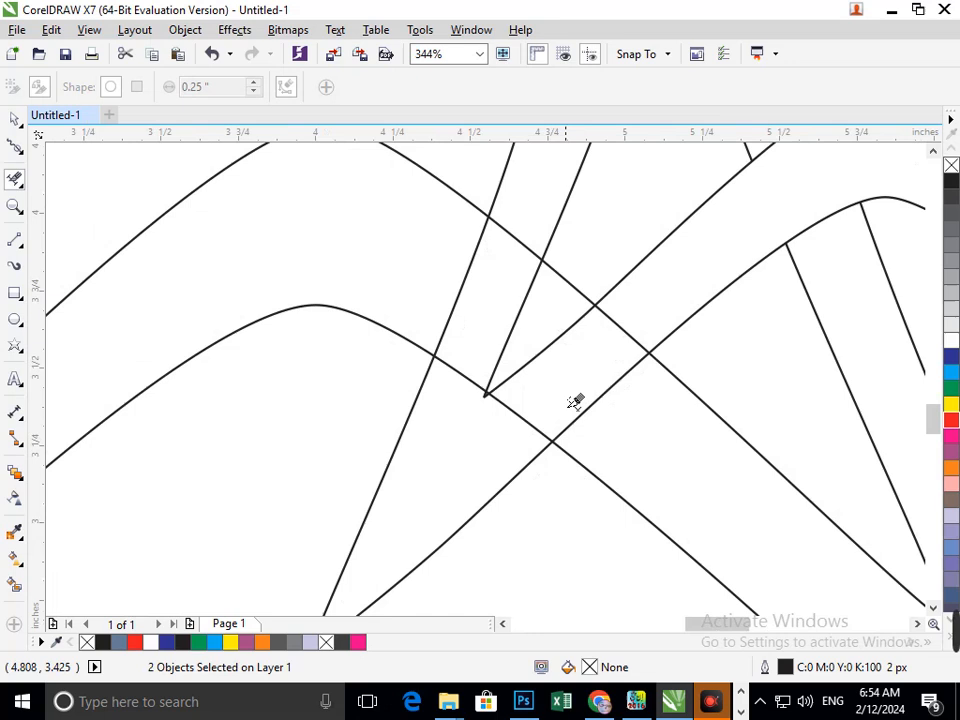
{"action": "left_click", "coordinate": [512, 345]}
{"action": "left_click", "coordinate": [452, 298]}
{"action": "scroll", "coordinate": [490, 414], "scroll_direction": "up", "scroll_amount": 6}
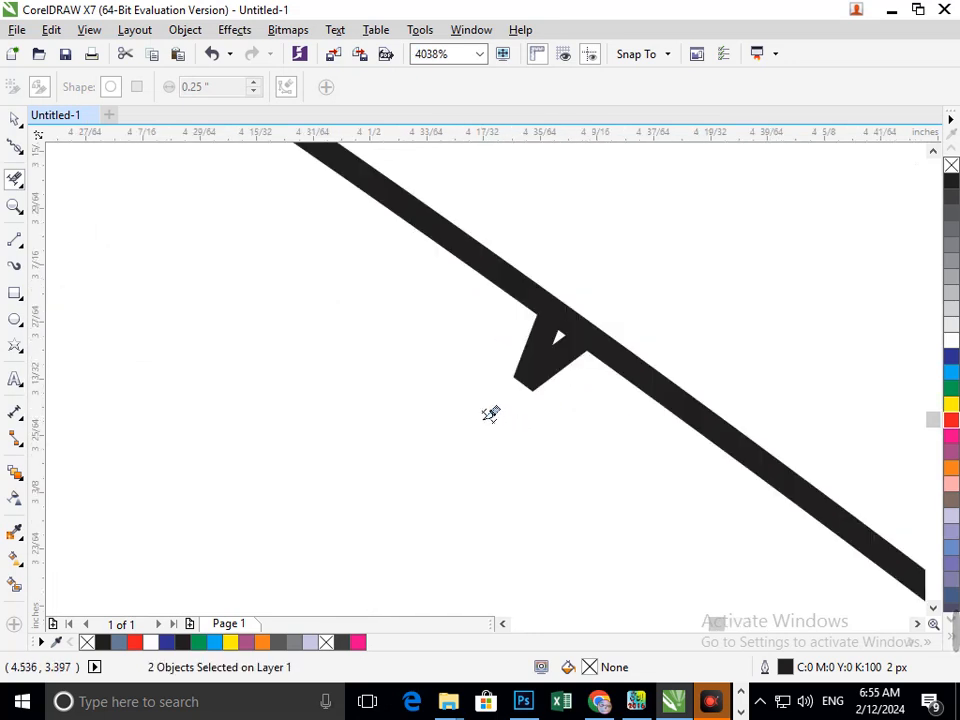
{"action": "left_click", "coordinate": [558, 388]}
{"action": "scroll", "coordinate": [512, 398], "scroll_direction": "down", "scroll_amount": 11}
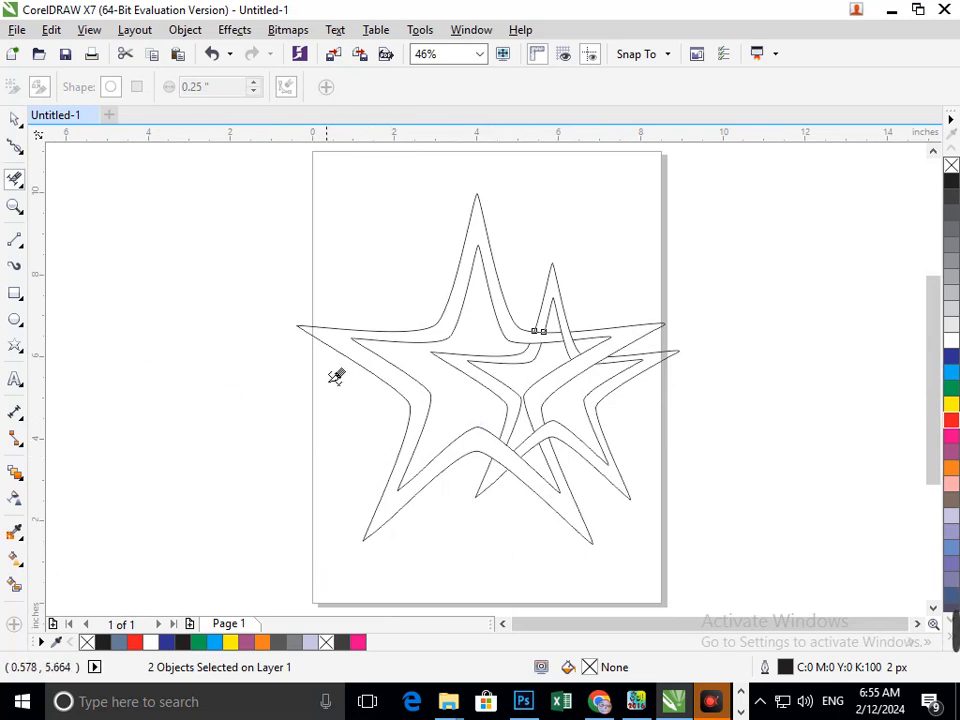
- Try filling the star bands with grey-blue and blue using Smart Fill
{"action": "left_click", "coordinate": [15, 119]}
{"action": "key", "text": "Escape"}
{"action": "left_click", "coordinate": [14, 585]}
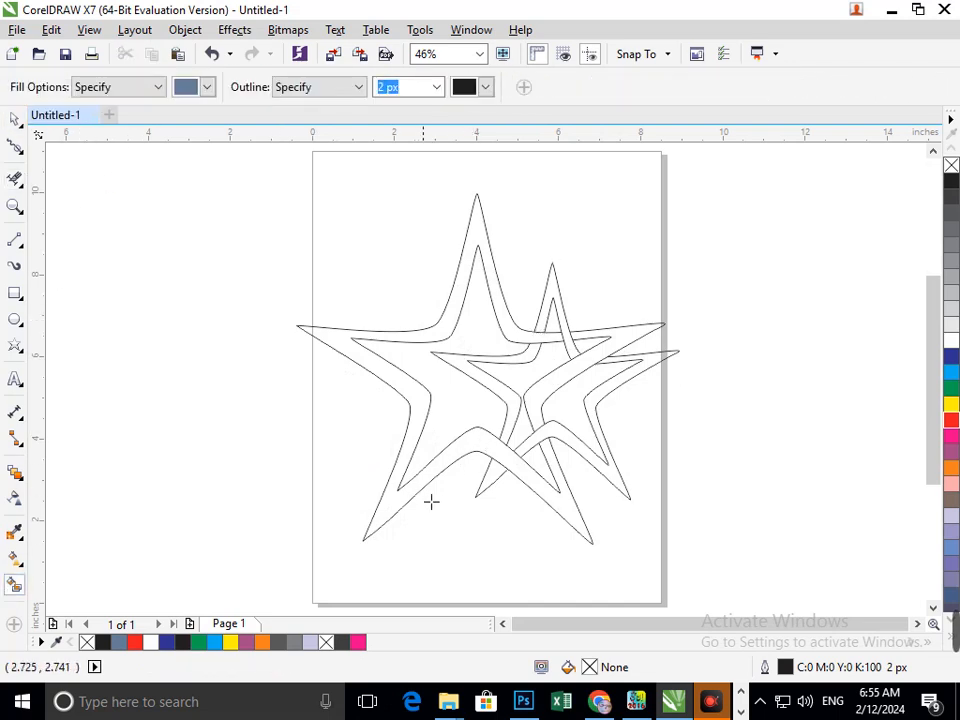
{"action": "left_click", "coordinate": [424, 497]}
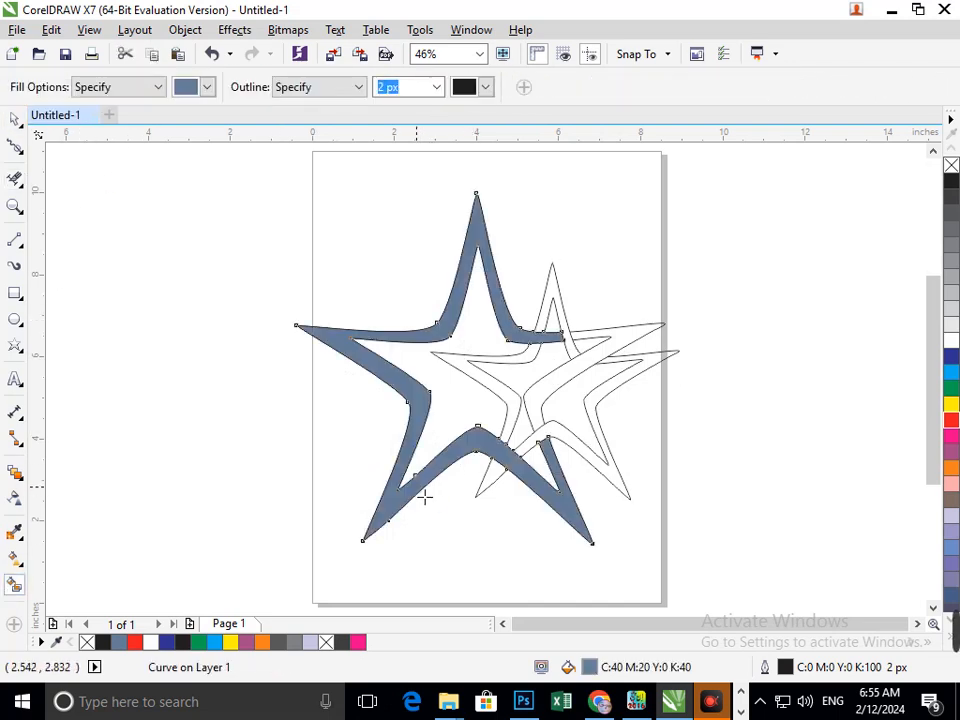
{"action": "left_click", "coordinate": [551, 406]}
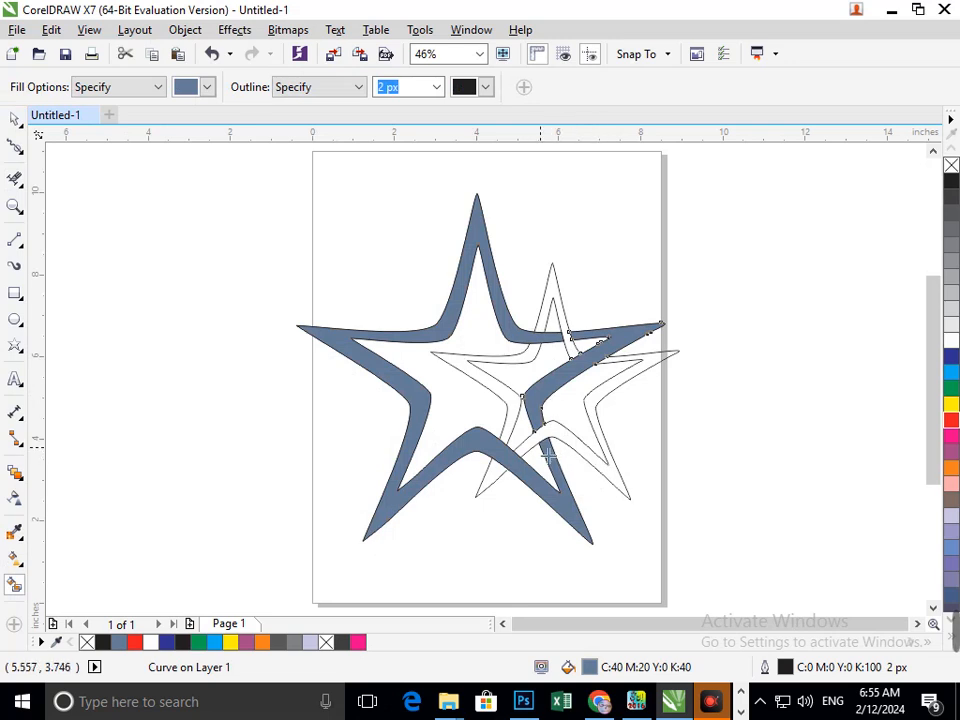
{"action": "left_click", "coordinate": [547, 444]}
{"action": "left_click", "coordinate": [951, 358]}
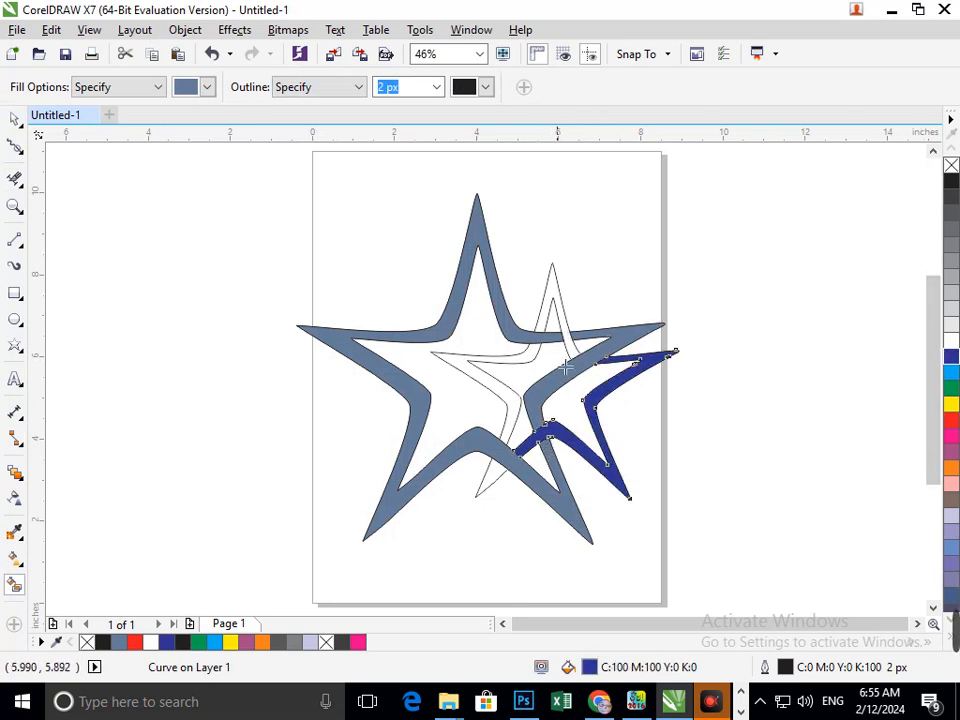
{"action": "left_click", "coordinate": [575, 349]}
{"action": "left_click", "coordinate": [951, 360]}
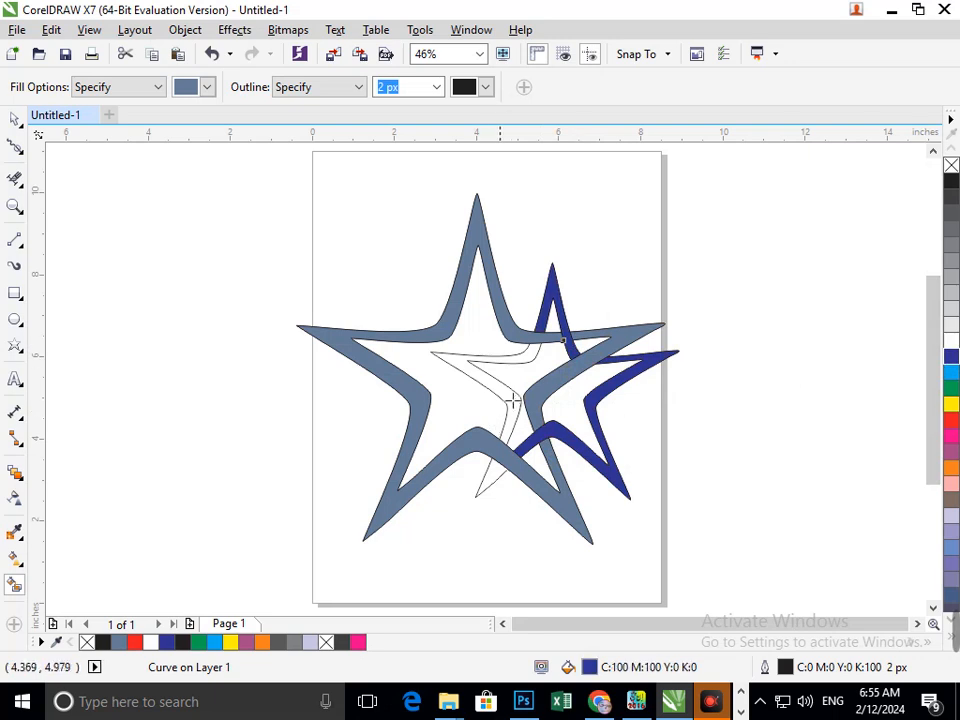
{"action": "left_click", "coordinate": [508, 400]}
{"action": "left_click", "coordinate": [951, 360]}
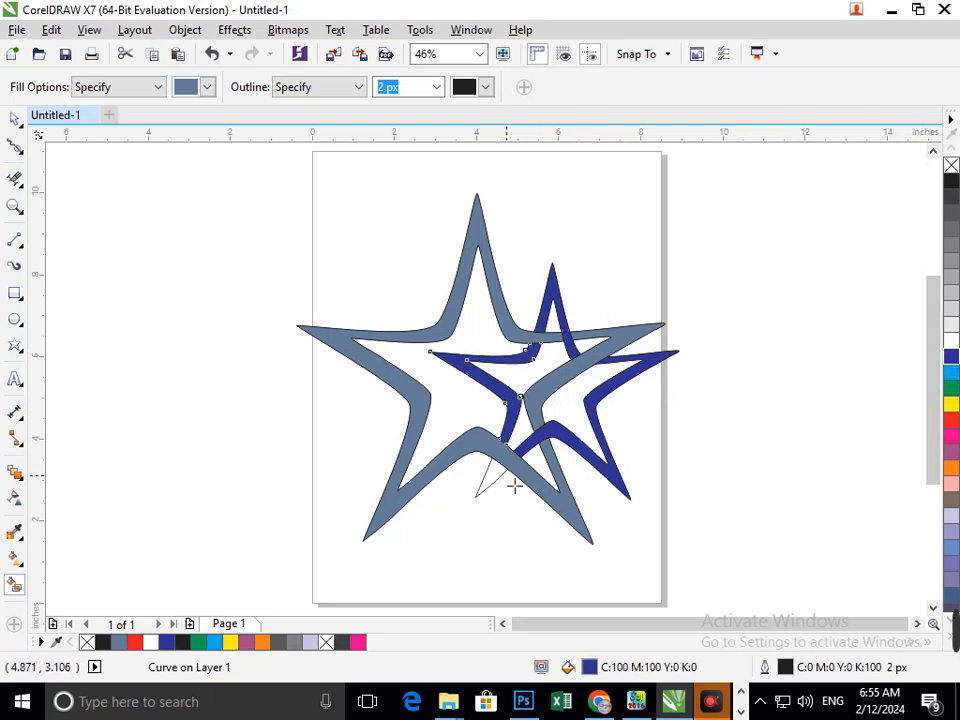
{"action": "left_click", "coordinate": [484, 482]}
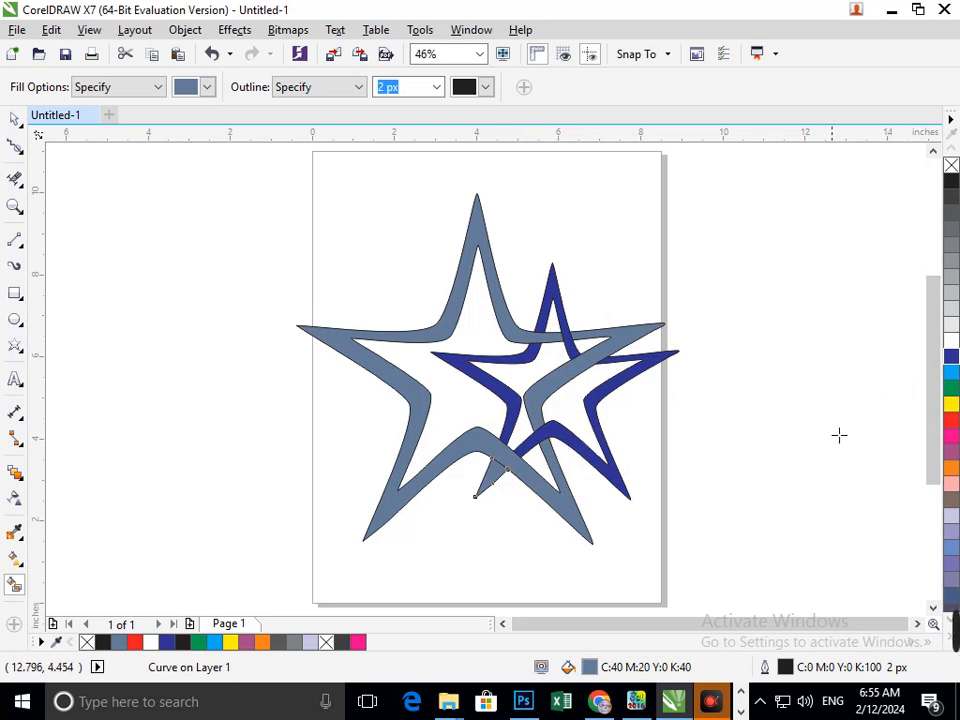
{"action": "key", "text": "ctrl+z"}
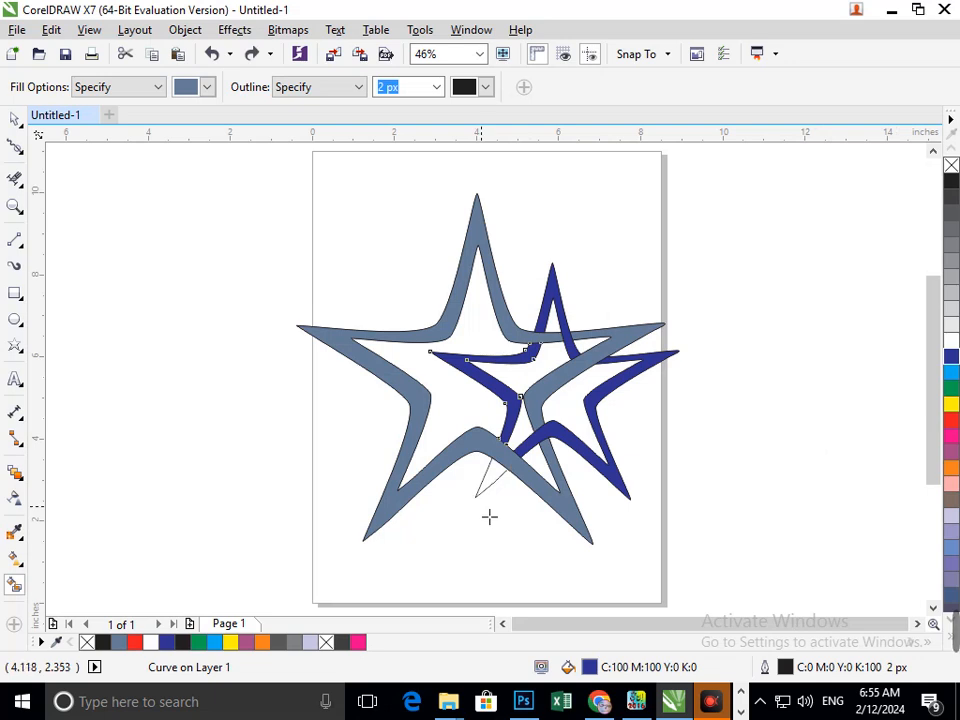
{"action": "key", "text": "ctrl+z"}
{"action": "key", "text": "ctrl+z"}
{"action": "key", "text": "ctrl+z"}
{"action": "key", "text": "ctrl+z"}
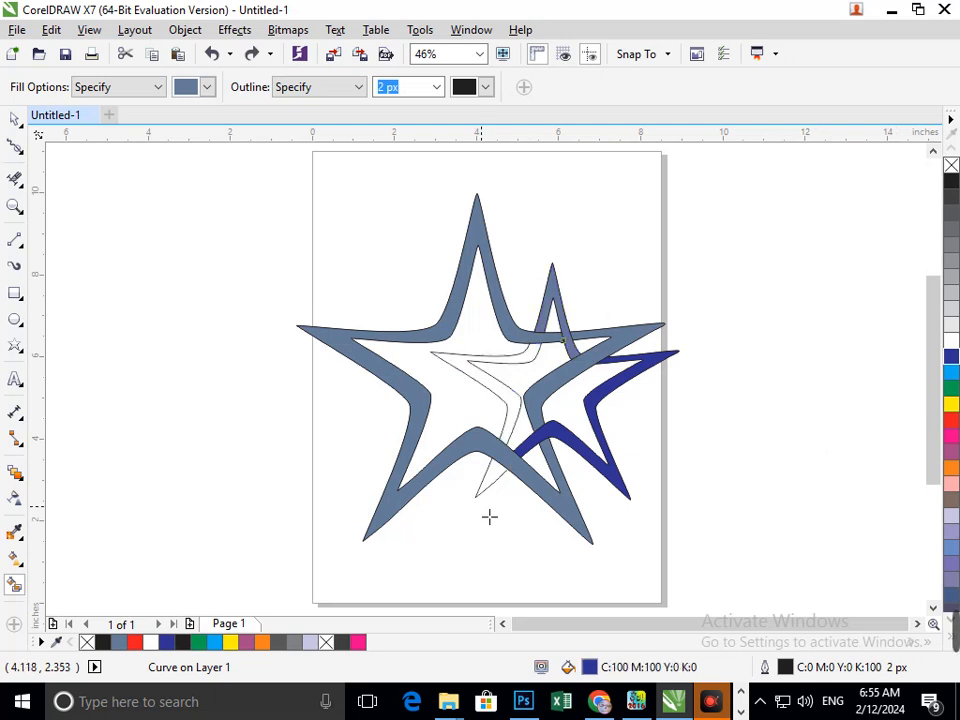
- Try selecting all star pieces and clearing their fill
{"action": "left_click", "coordinate": [15, 119]}
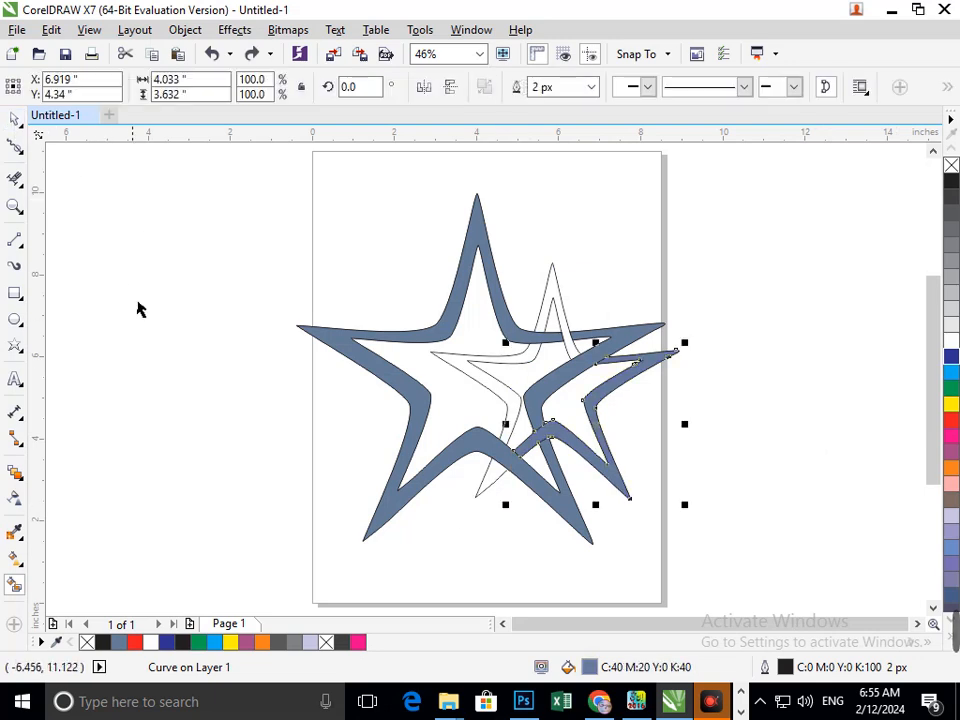
{"action": "left_click_drag", "start_coordinate": [208, 197], "coordinate": [733, 540]}
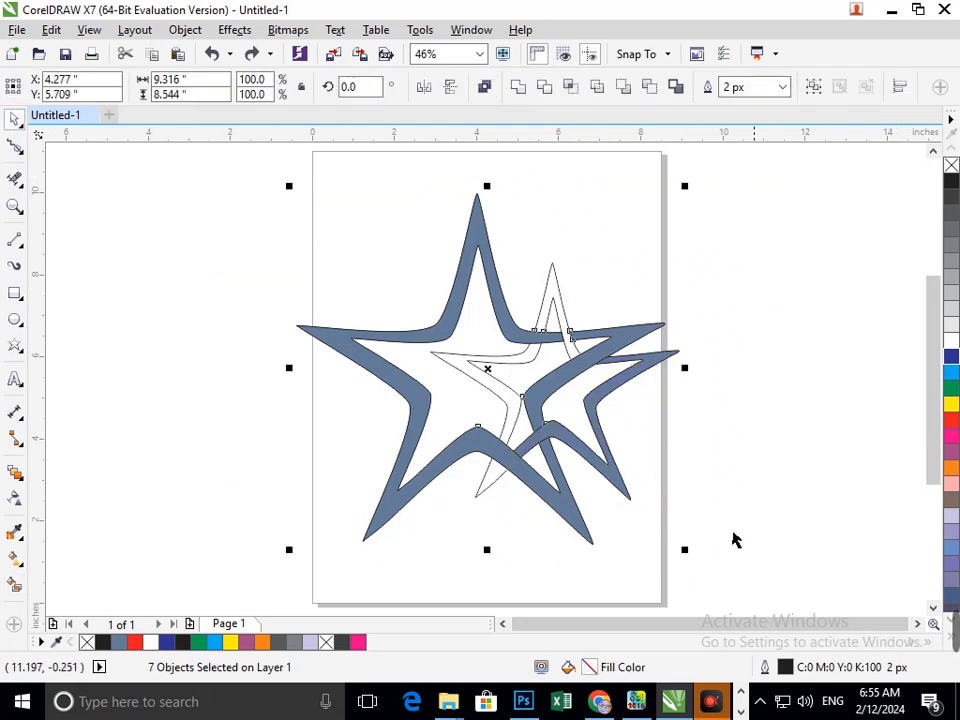
{"action": "left_click", "coordinate": [784, 88]}
{"action": "left_click", "coordinate": [731, 147]}
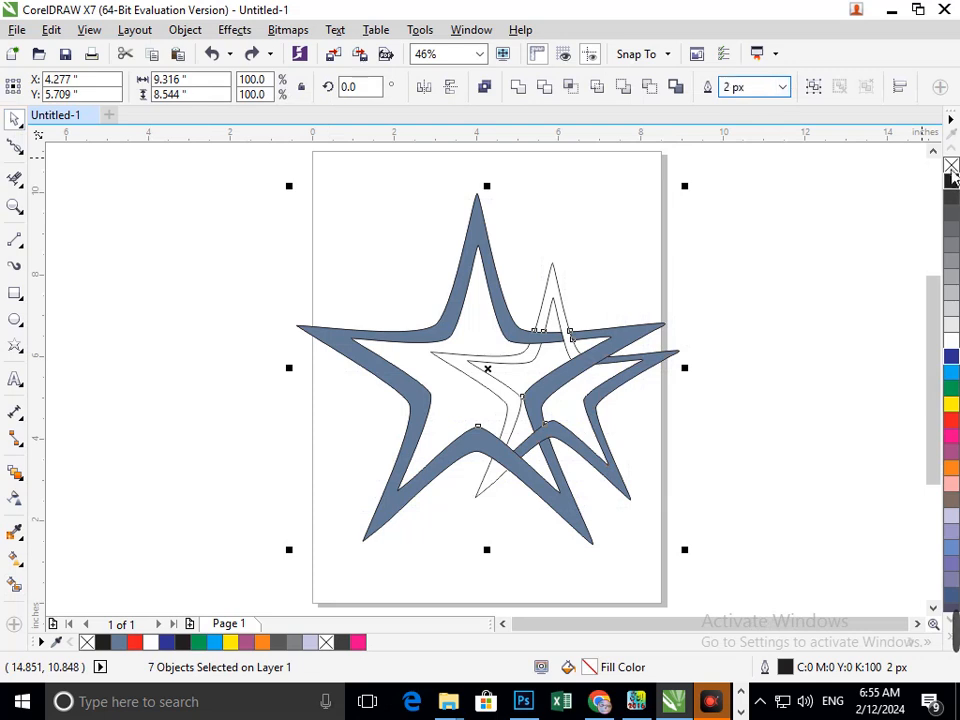
{"action": "left_click", "coordinate": [951, 165]}
{"action": "left_click", "coordinate": [790, 497]}
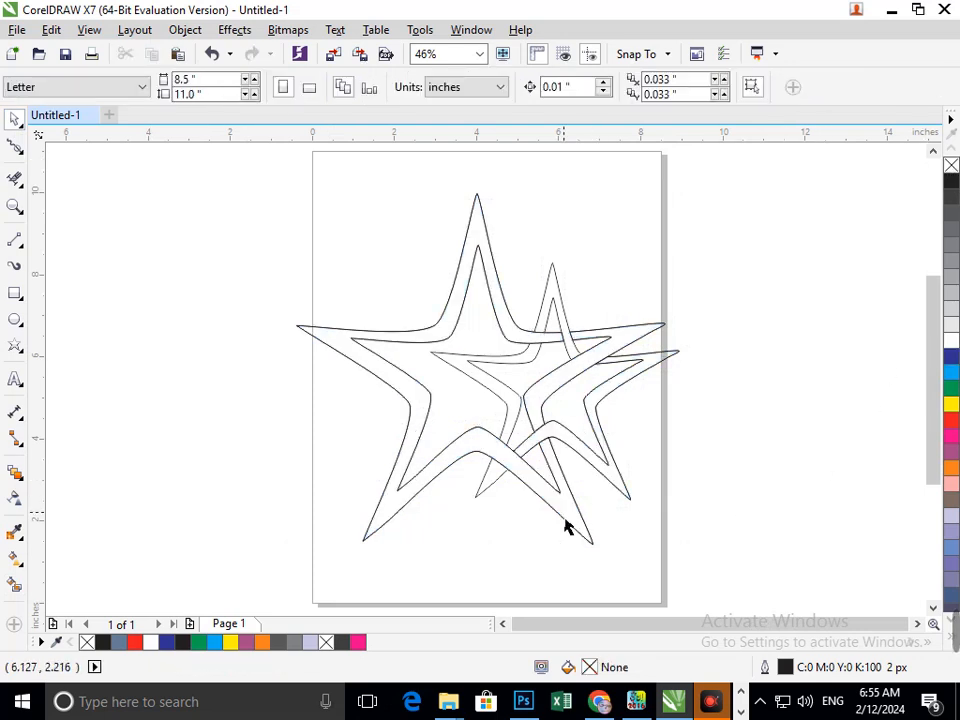
{"action": "key", "text": "ctrl+z"}
{"action": "key", "text": "ctrl+z"}
{"action": "key", "text": "ctrl+z"}
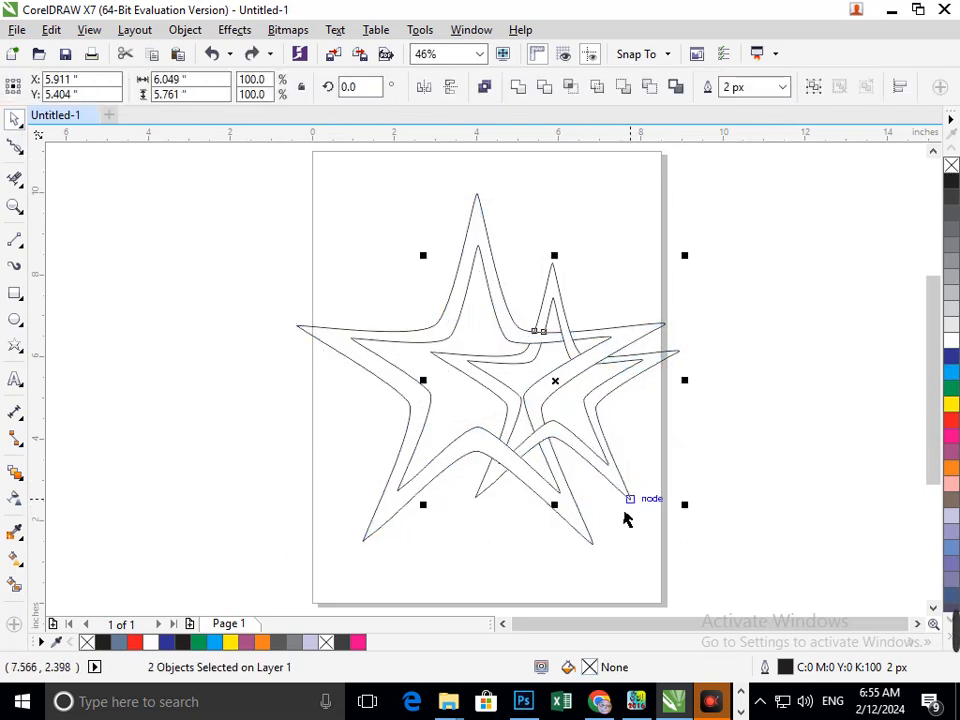
- Delete the overlapping segments where the smaller star's lower-left arm crosses the larger star's outlines
{"action": "left_click", "coordinate": [696, 514]}
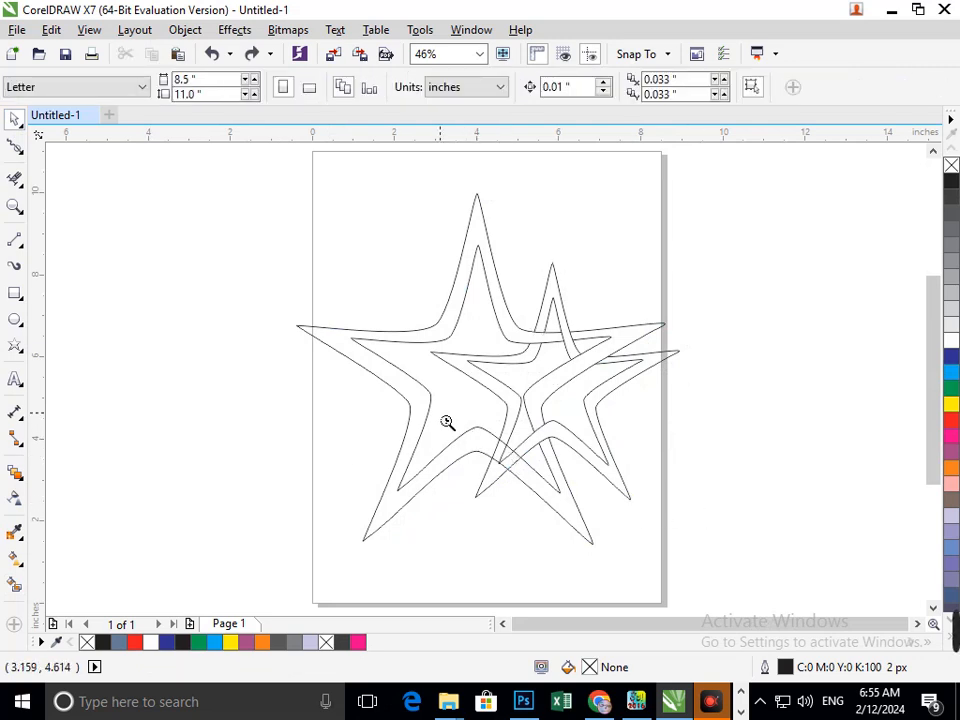
{"action": "left_click_drag", "start_coordinate": [447, 420], "coordinate": [636, 521]}
{"action": "left_click", "coordinate": [15, 180]}
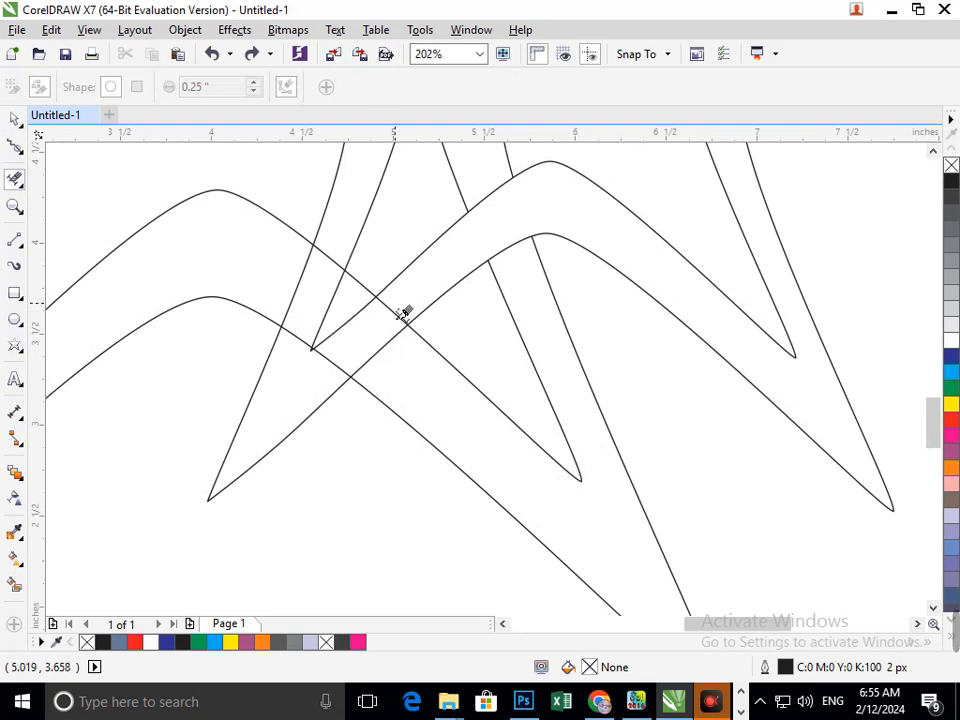
{"action": "left_click_drag", "start_coordinate": [403, 313], "coordinate": [308, 385]}
{"action": "left_click", "coordinate": [294, 338]}
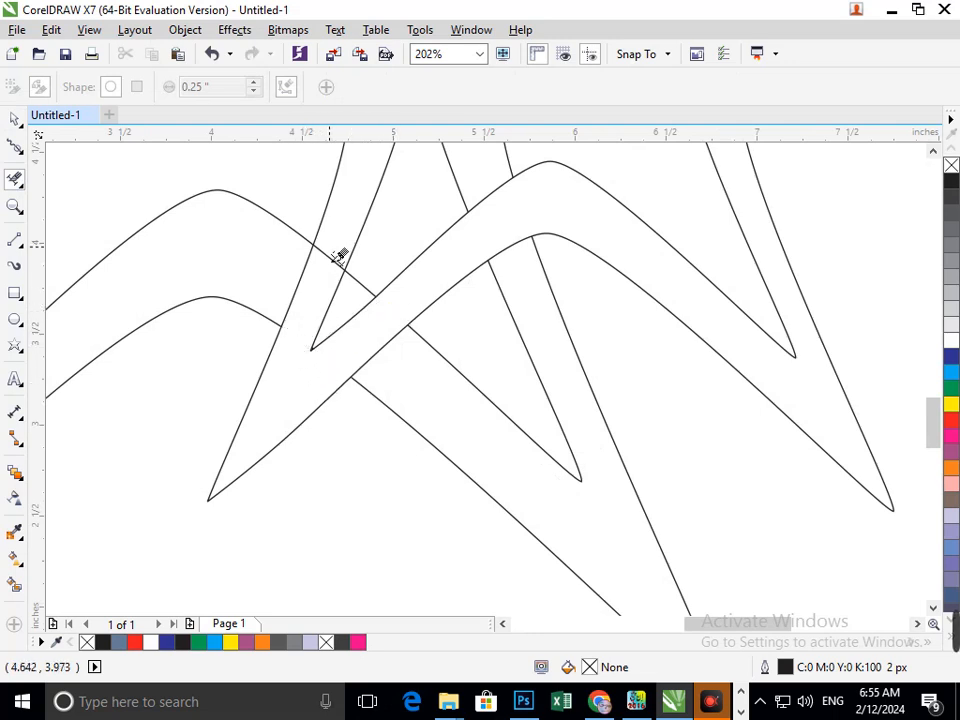
{"action": "left_click", "coordinate": [328, 255]}
{"action": "key", "text": "F3"}
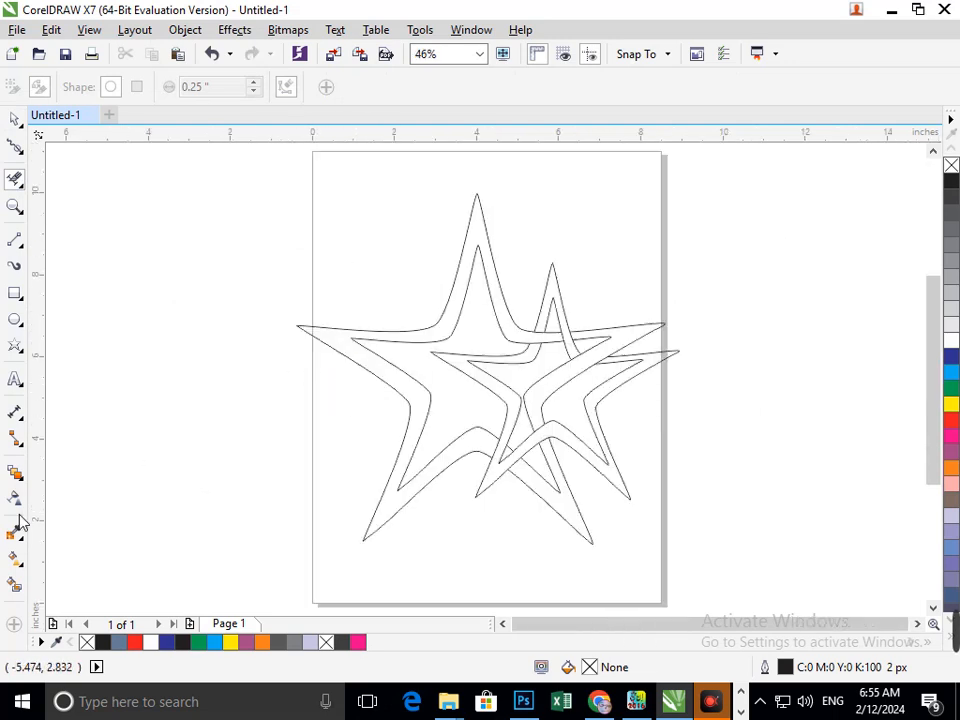
- Try Smart Fill again, colouring the larger star grey-blue and the smaller star blue
{"action": "left_click", "coordinate": [14, 584]}
{"action": "left_click", "coordinate": [401, 523]}
{"action": "left_click", "coordinate": [565, 513]}
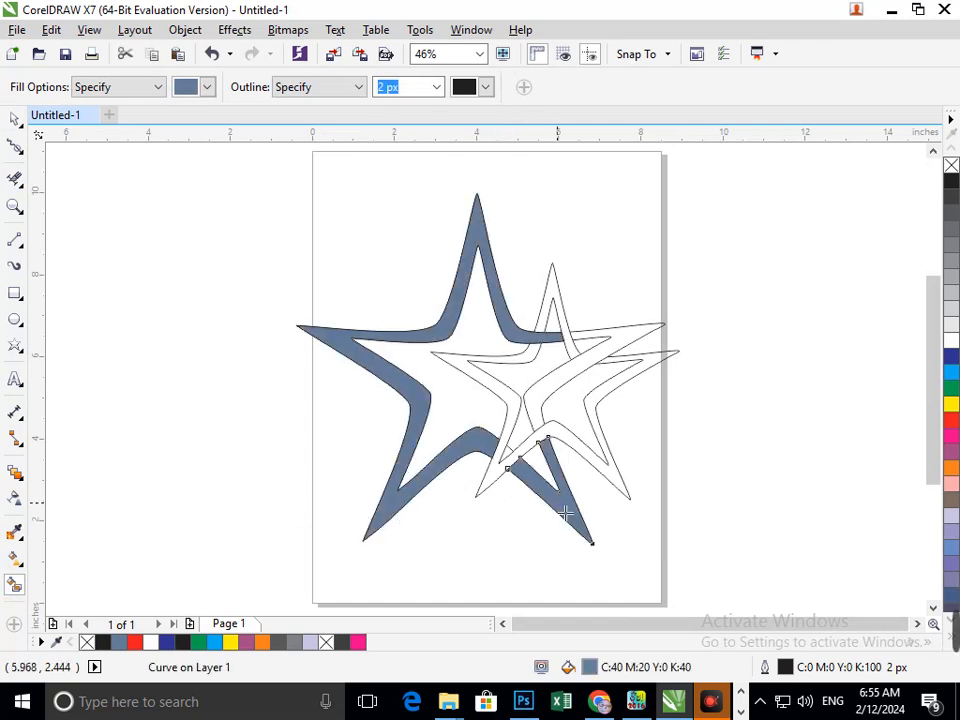
{"action": "left_click", "coordinate": [587, 377]}
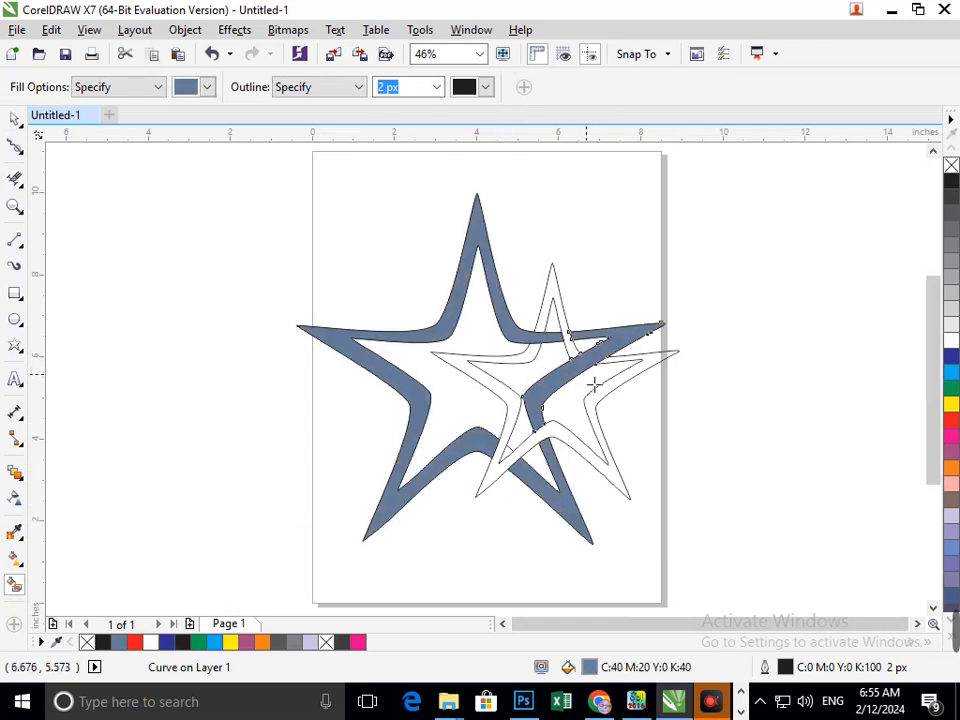
{"action": "left_click", "coordinate": [609, 410]}
{"action": "left_click", "coordinate": [950, 357]}
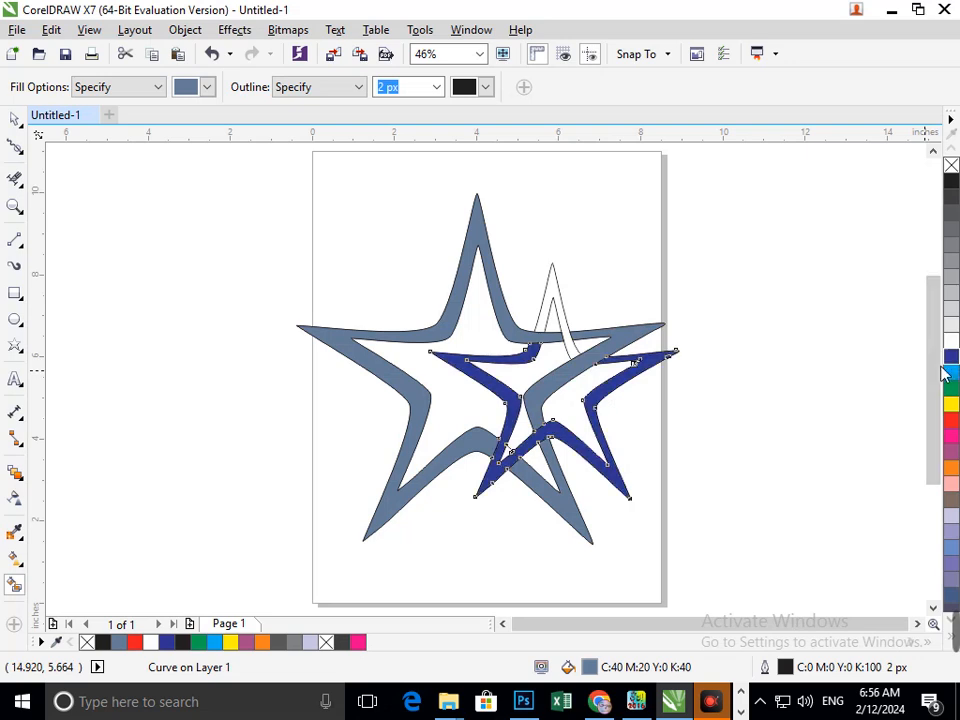
{"action": "left_click", "coordinate": [565, 310]}
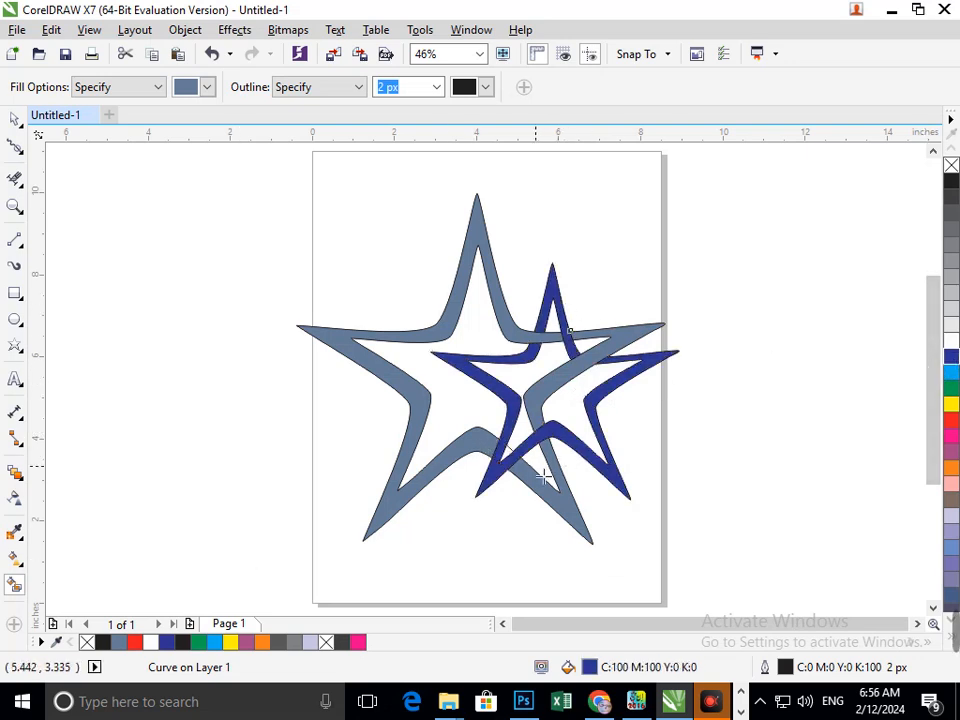
{"action": "key", "text": "ctrl+z"}
{"action": "key", "text": "ctrl+z"}
{"action": "key", "text": "ctrl+z"}
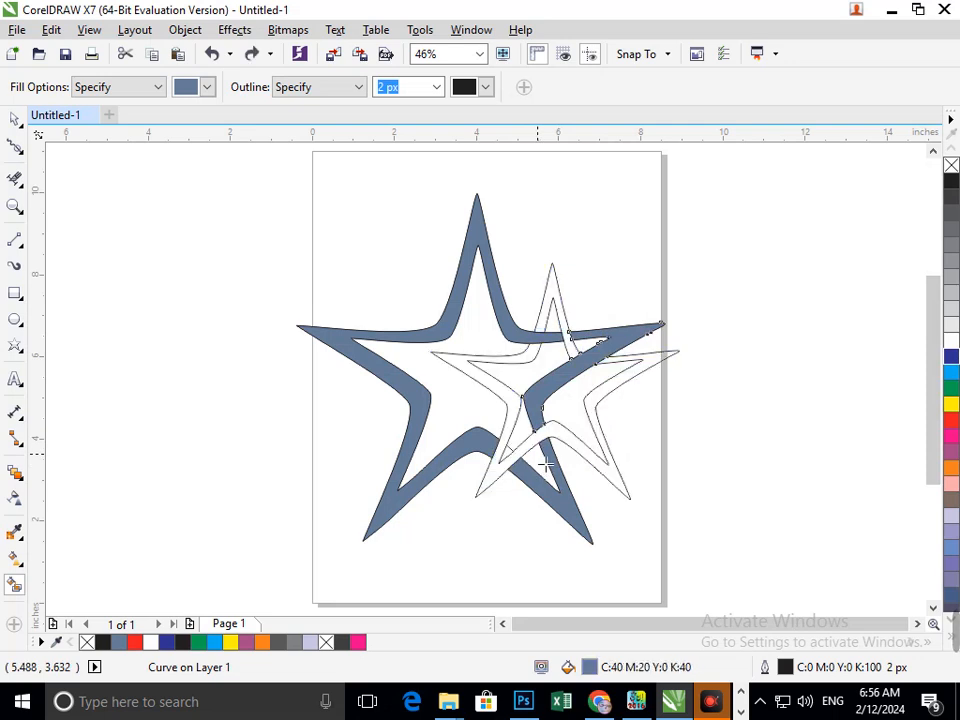
{"action": "key", "text": "ctrl+z"}
{"action": "key", "text": "ctrl+z"}
{"action": "key", "text": "ctrl+z"}
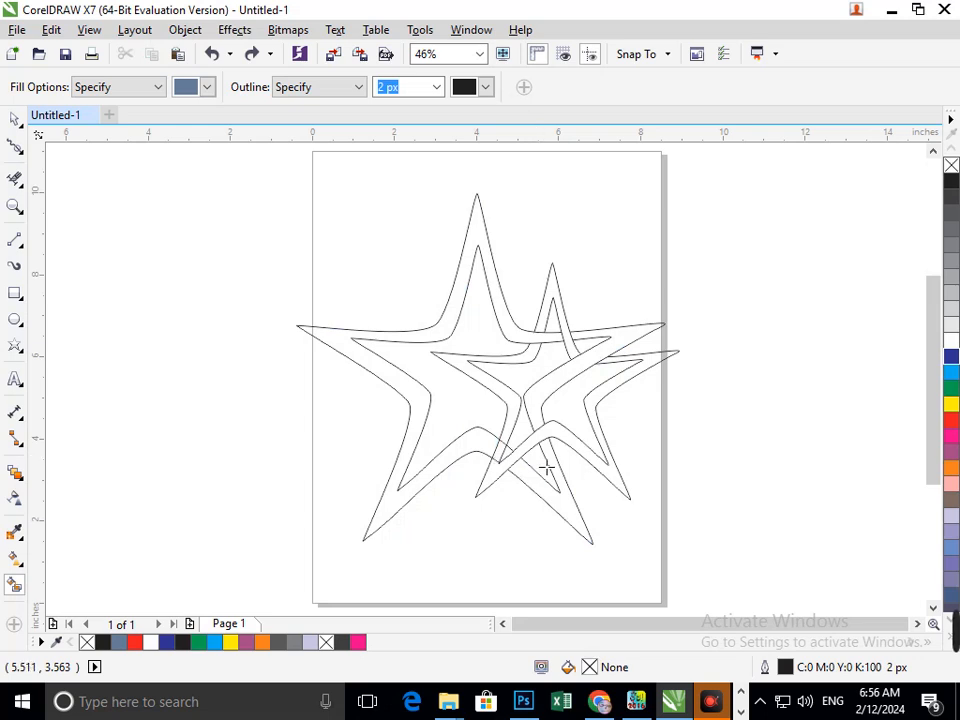
{"action": "key", "text": "ctrl+z"}
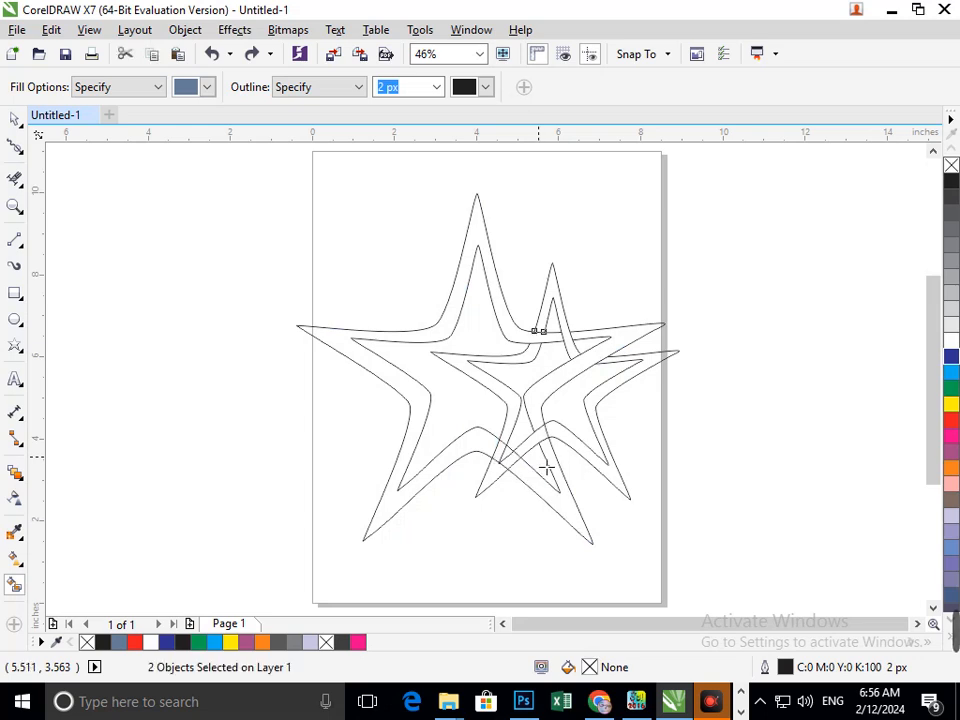
- Remove two more overlapping segments where the smaller star's arm crosses the inner outline near the centre
{"action": "left_click", "coordinate": [15, 177]}
{"action": "scroll", "coordinate": [491, 399], "scroll_direction": "up", "scroll_amount": 4}
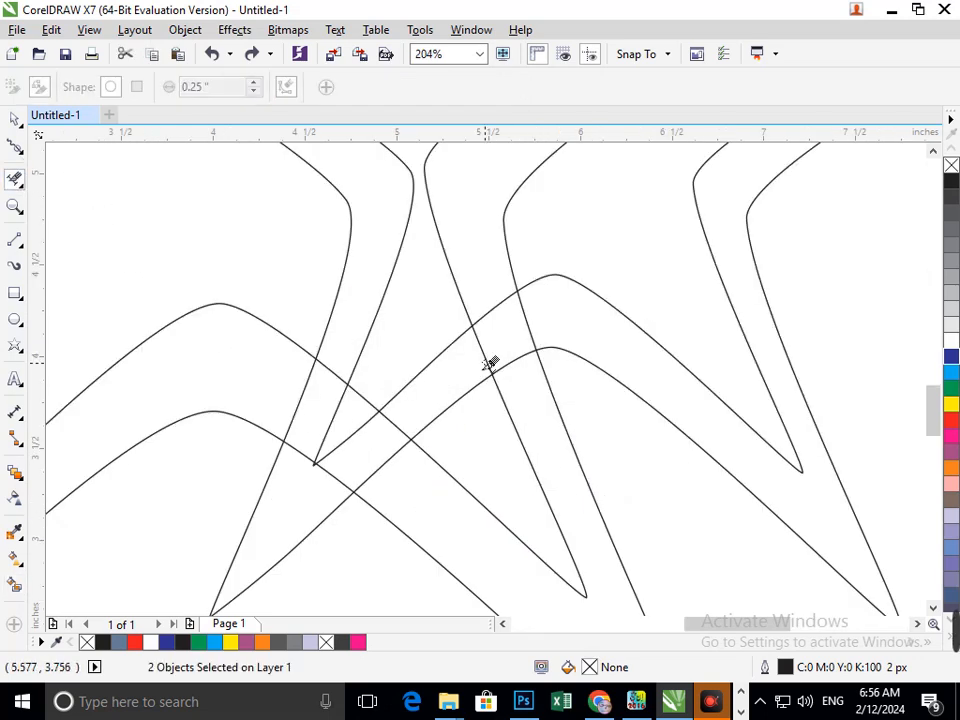
{"action": "left_click", "coordinate": [495, 308]}
{"action": "left_click", "coordinate": [509, 364]}
{"action": "key", "text": "shift+F4"}
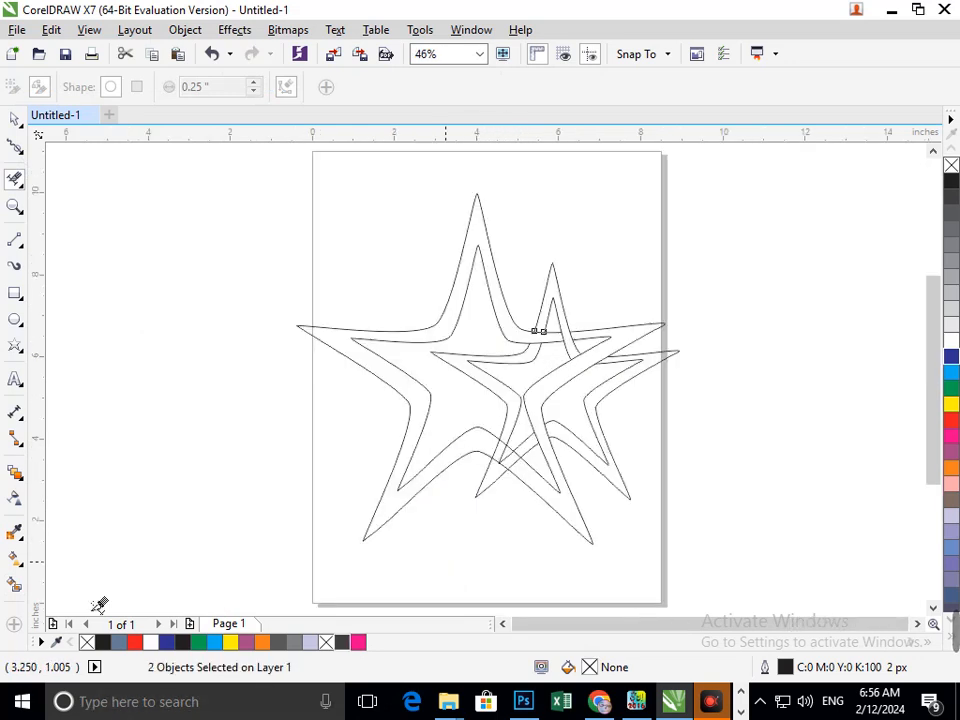
- Delete further crossing segments near the bottom centre of the stars to complete the interlacing
{"action": "scroll", "coordinate": [553, 497], "scroll_direction": "up", "scroll_amount": 6}
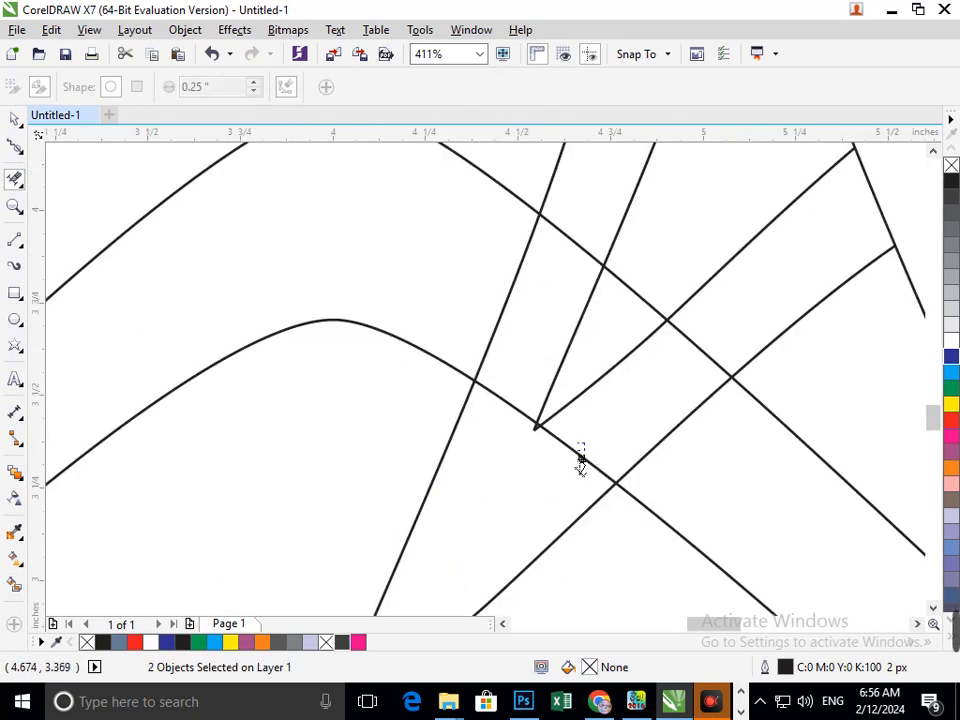
{"action": "left_click", "coordinate": [581, 459]}
{"action": "left_click", "coordinate": [700, 347]}
{"action": "key", "text": "F3"}
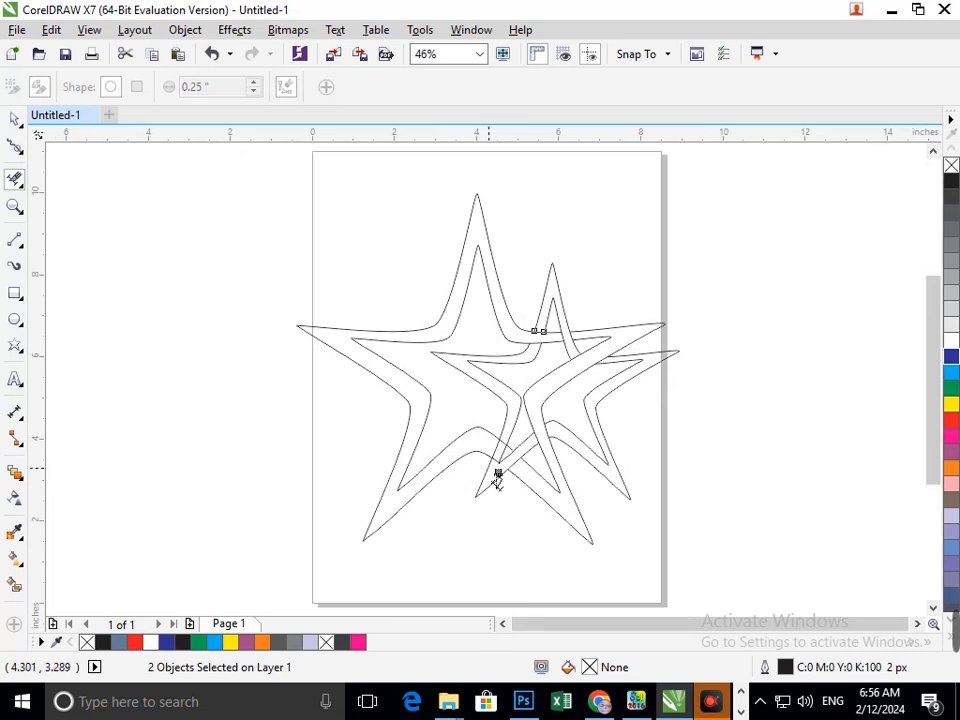
{"action": "scroll", "coordinate": [481, 437], "scroll_direction": "up", "scroll_amount": 5}
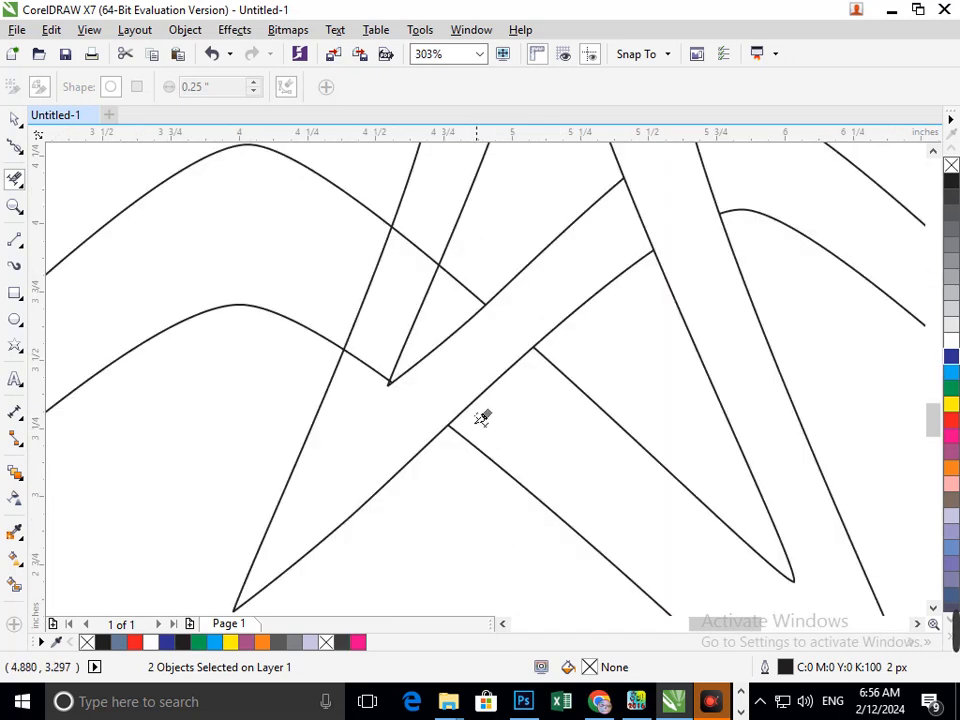
{"action": "left_click", "coordinate": [378, 378]}
{"action": "scroll", "coordinate": [399, 446], "scroll_direction": "down", "scroll_amount": 5}
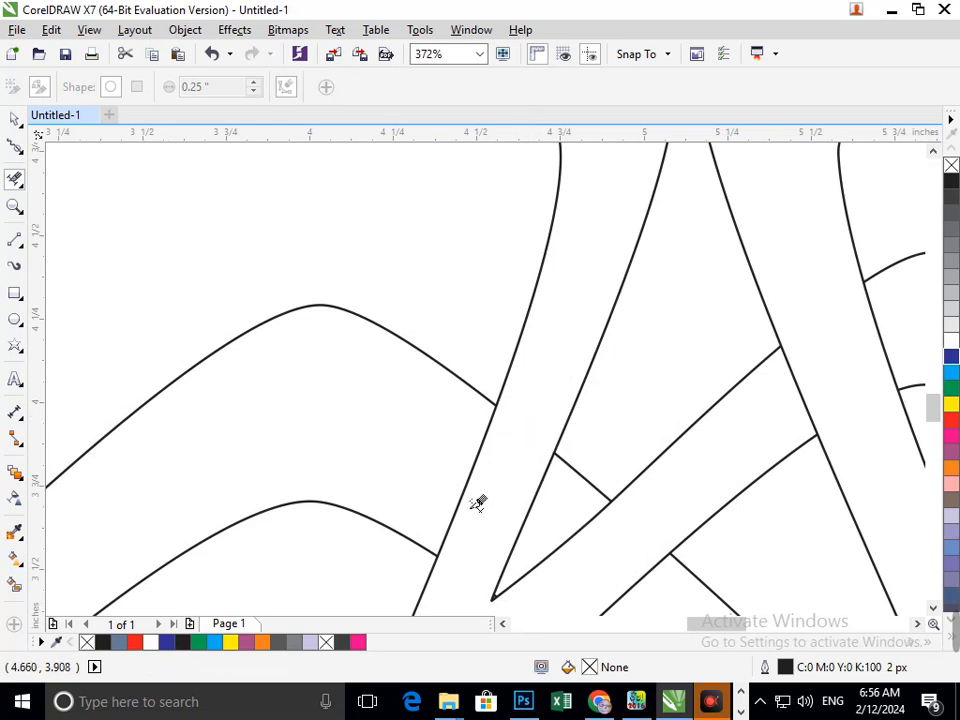
- Smart Fill all the star bands grey-blue across the whole interlaced design
{"action": "key", "text": "shift+F4"}
{"action": "left_click", "coordinate": [15, 588]}
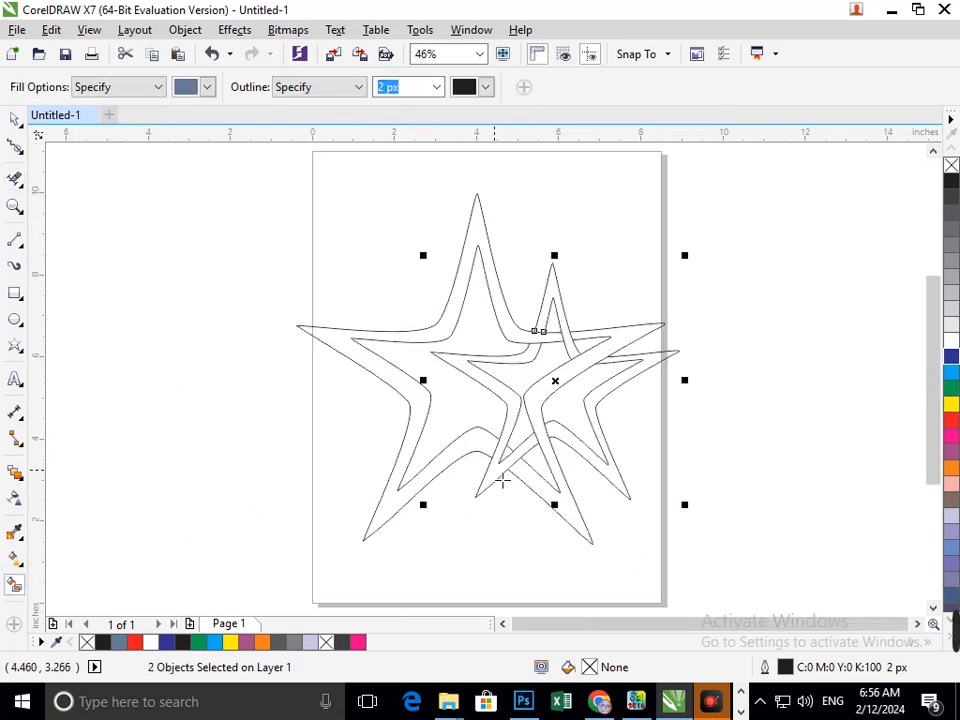
{"action": "left_click", "coordinate": [503, 479]}
{"action": "left_click", "coordinate": [597, 387]}
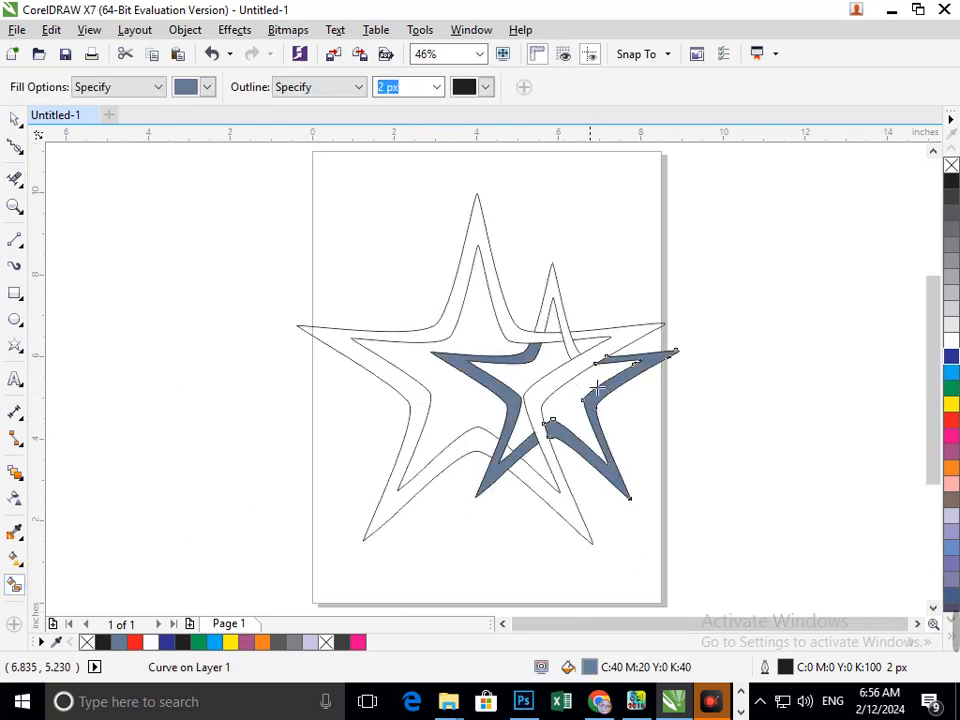
{"action": "left_click", "coordinate": [580, 353]}
{"action": "left_click", "coordinate": [541, 410]}
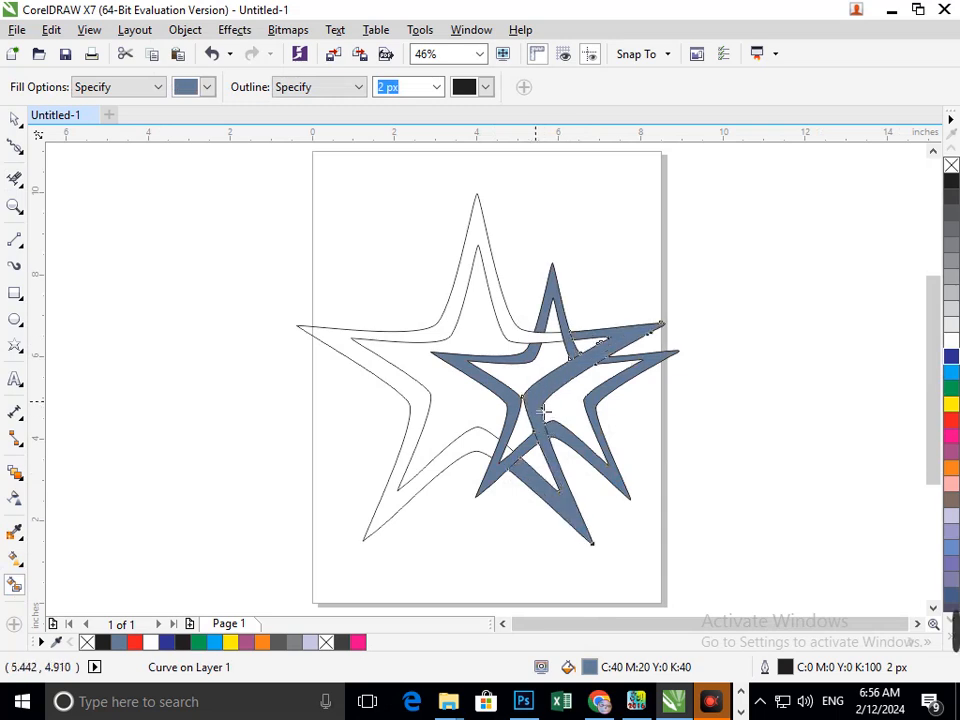
{"action": "left_click", "coordinate": [517, 334]}
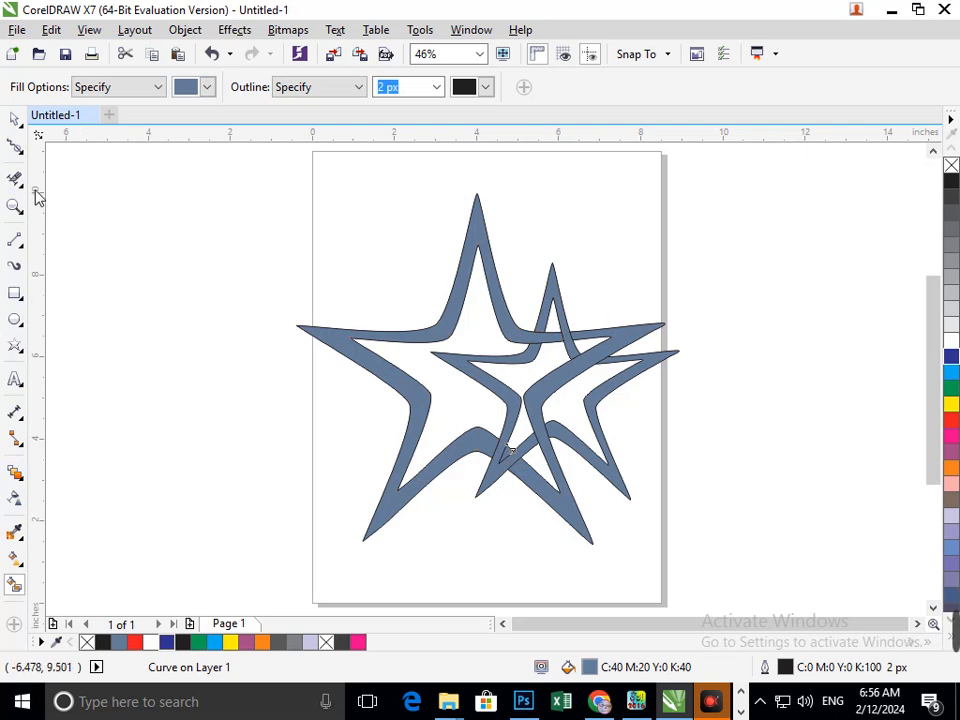
- Colour the smaller star's band red
{"action": "left_click", "coordinate": [15, 120]}
{"action": "left_click_drag", "start_coordinate": [606, 476], "coordinate": [638, 533]}
{"action": "key", "text": "ctrl+z"}
{"action": "left_click", "coordinate": [515, 402], "text": "shift"}
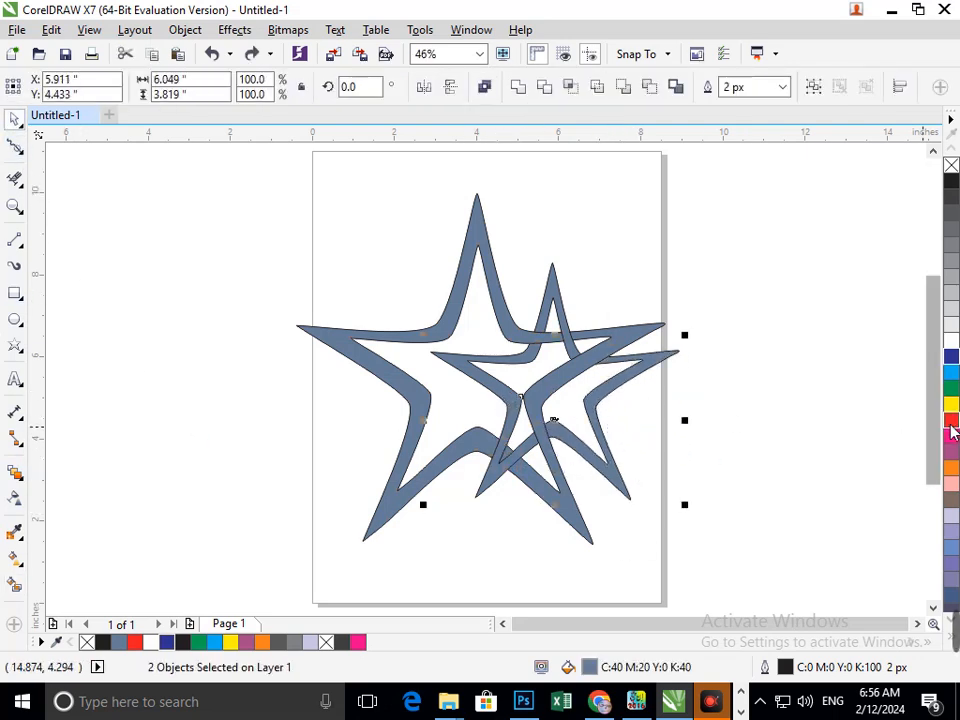
{"action": "left_click", "coordinate": [951, 424]}
- Colour the separate top arm piece of the smaller star red as well
{"action": "left_click", "coordinate": [662, 443]}
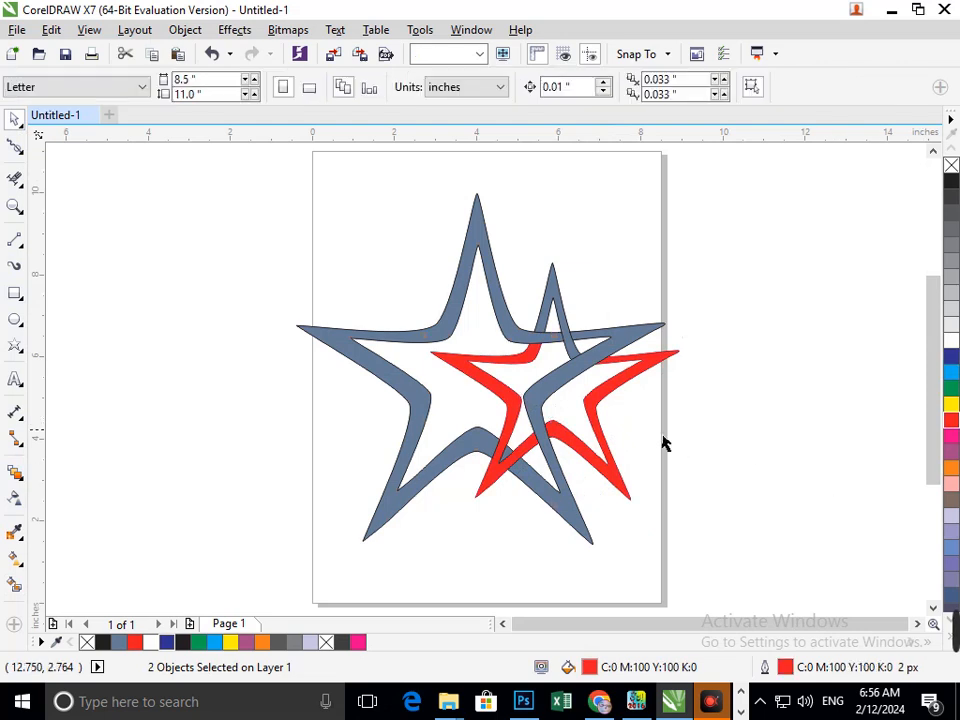
{"action": "left_click", "coordinate": [556, 311]}
{"action": "left_click", "coordinate": [951, 424]}
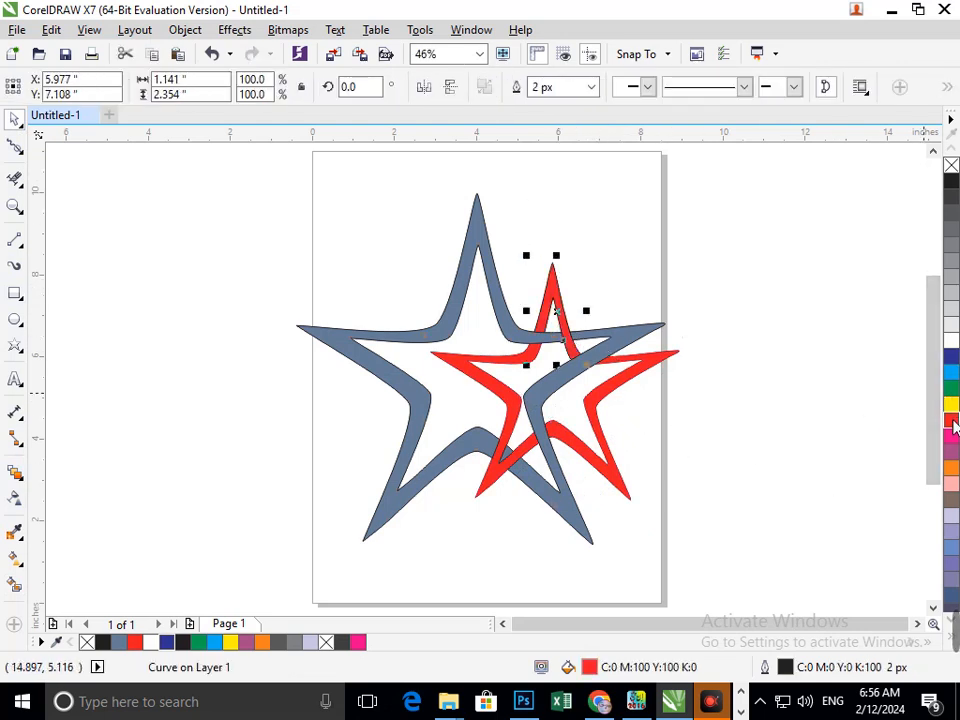
{"action": "left_click", "coordinate": [548, 398]}
- Delete overlapping outline segments beneath the filled bands with the Virtual Segment Delete tool
{"action": "scroll", "coordinate": [437, 581], "scroll_direction": "up", "scroll_amount": 1}
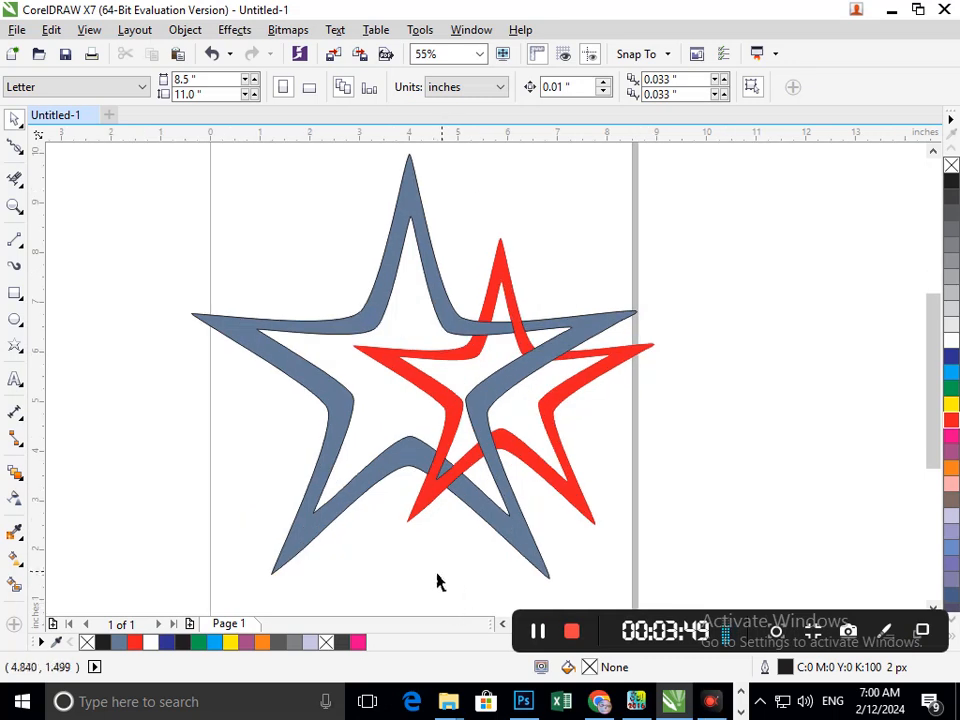
{"action": "left_click", "coordinate": [14, 178]}
{"action": "left_click_drag", "start_coordinate": [407, 360], "coordinate": [362, 380]}
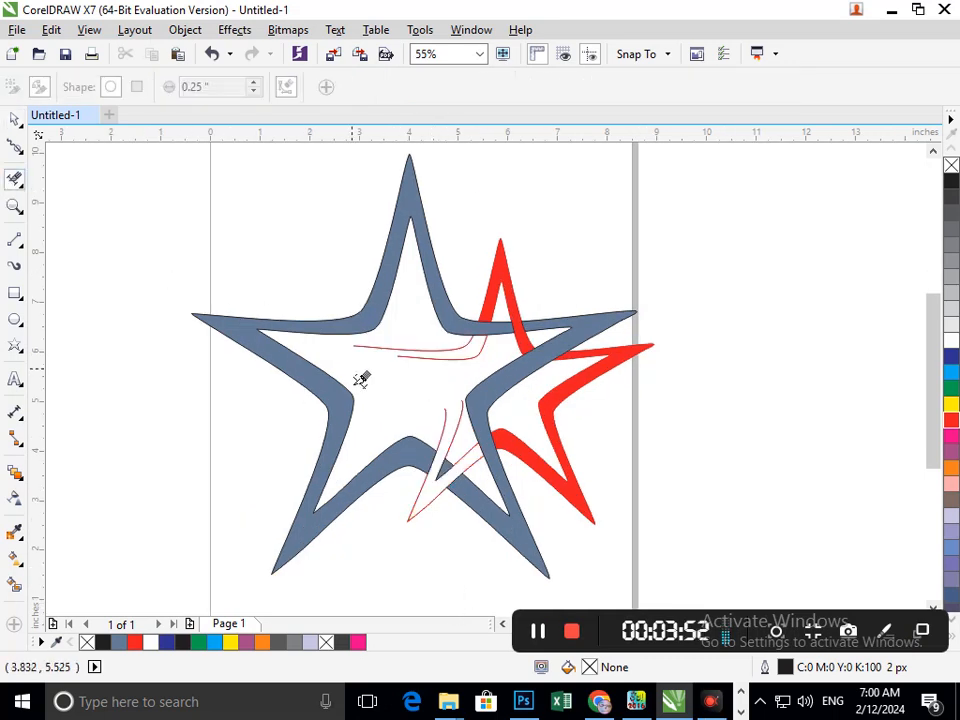
{"action": "left_click_drag", "start_coordinate": [430, 348], "coordinate": [434, 386]}
{"action": "left_click_drag", "start_coordinate": [452, 454], "coordinate": [430, 443]}
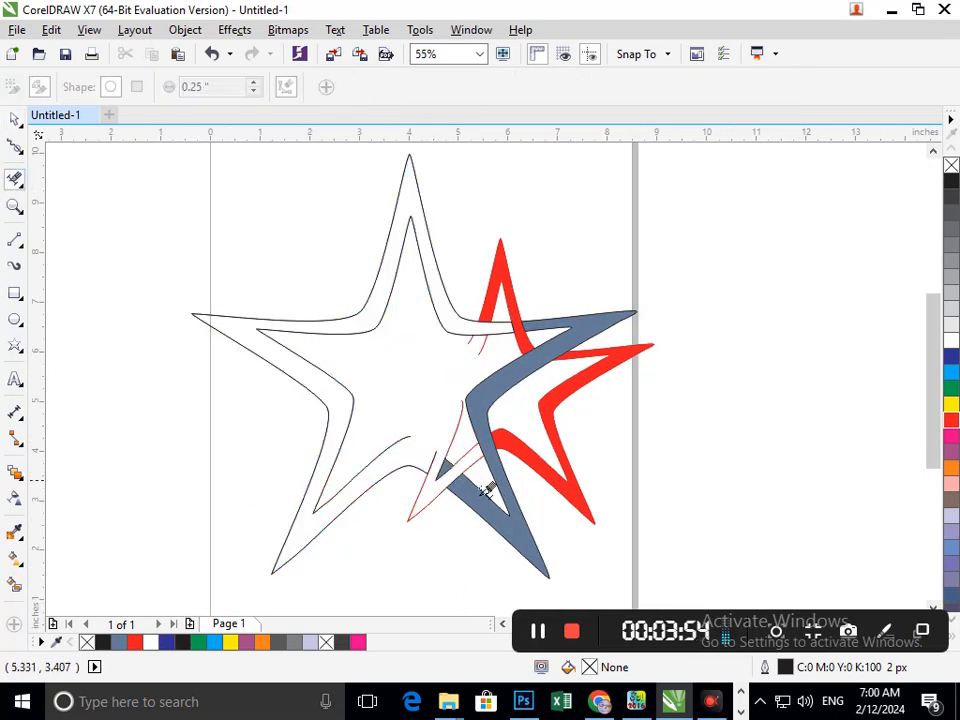
{"action": "left_click", "coordinate": [455, 447]}
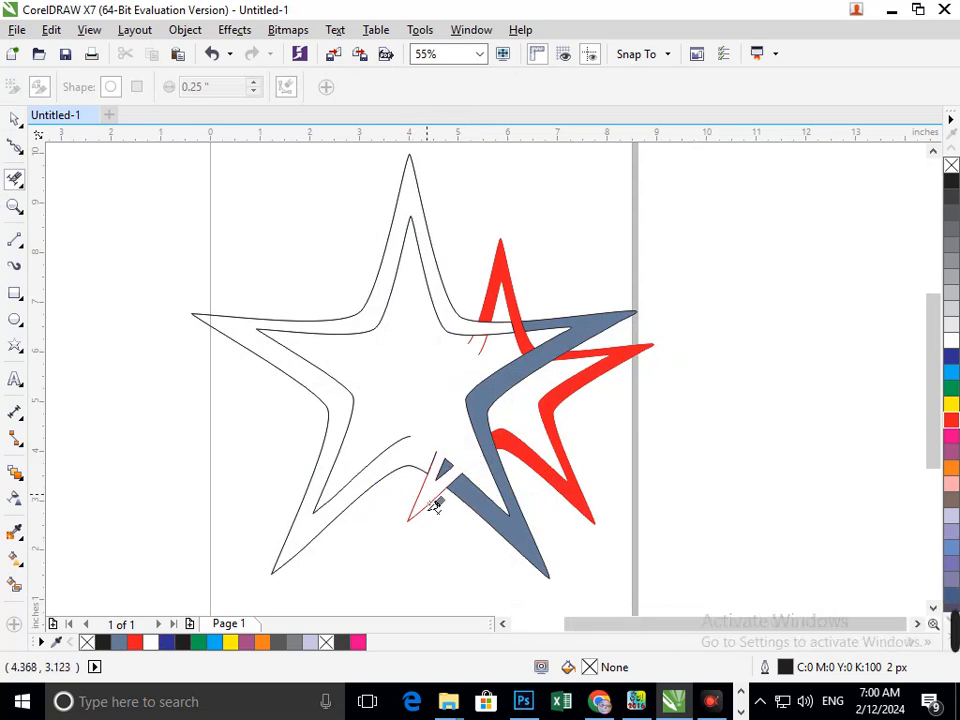
{"action": "scroll", "coordinate": [467, 500], "scroll_direction": "down", "scroll_amount": 2}
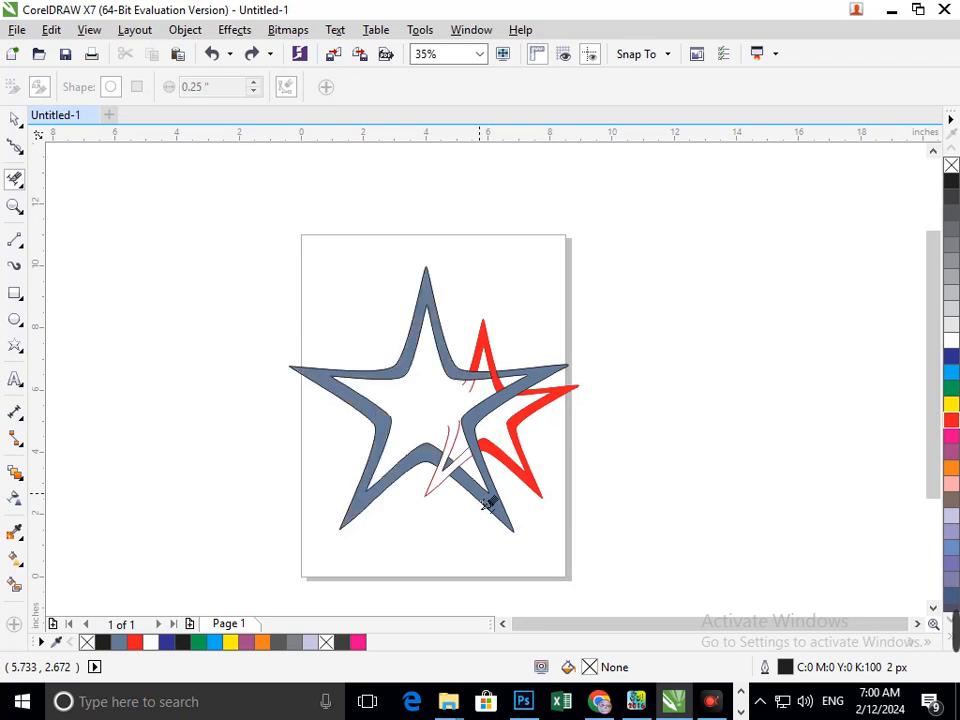
- Colour the larger star's left band dark blue
{"action": "left_click", "coordinate": [15, 118]}
{"action": "left_click_drag", "start_coordinate": [380, 446], "coordinate": [241, 450]}
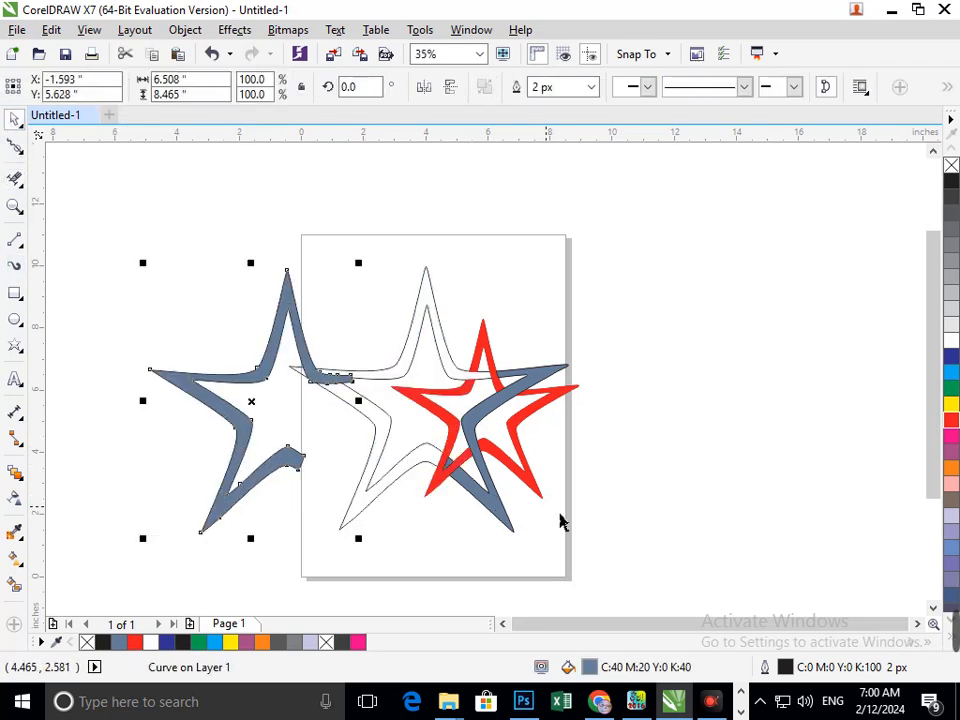
{"action": "key", "text": "ctrl+z"}
{"action": "left_click", "coordinate": [953, 358]}
{"action": "left_click", "coordinate": [519, 489]}
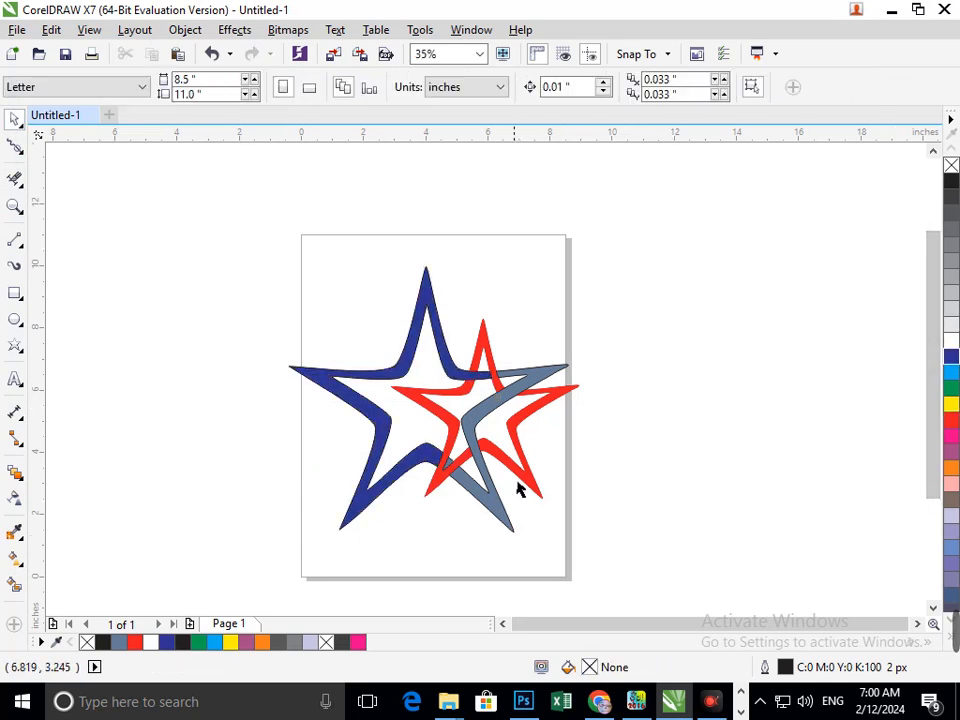
- Colour the larger star's right band green
{"action": "mouse_move", "coordinate": [495, 508]}
{"action": "left_mouse_down"}
{"action": "mouse_move", "coordinate": [497, 546]}
{"action": "mouse_move", "coordinate": [496, 509]}
{"action": "left_mouse_up"}
{"action": "left_click", "coordinate": [951, 420]}
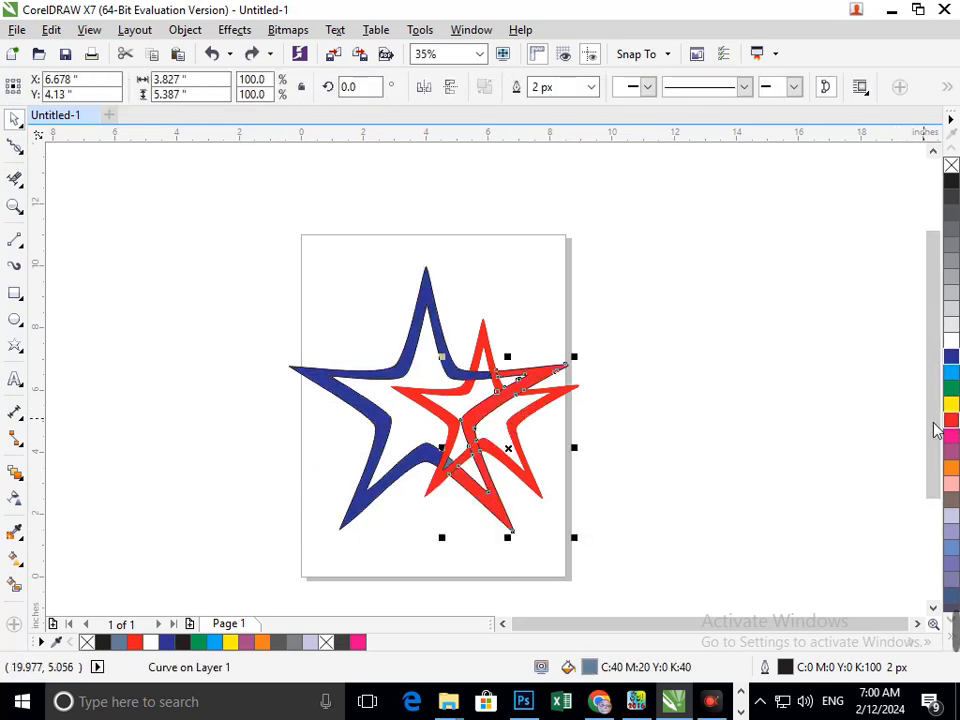
{"action": "left_click", "coordinate": [951, 388]}
{"action": "left_click", "coordinate": [534, 449]}
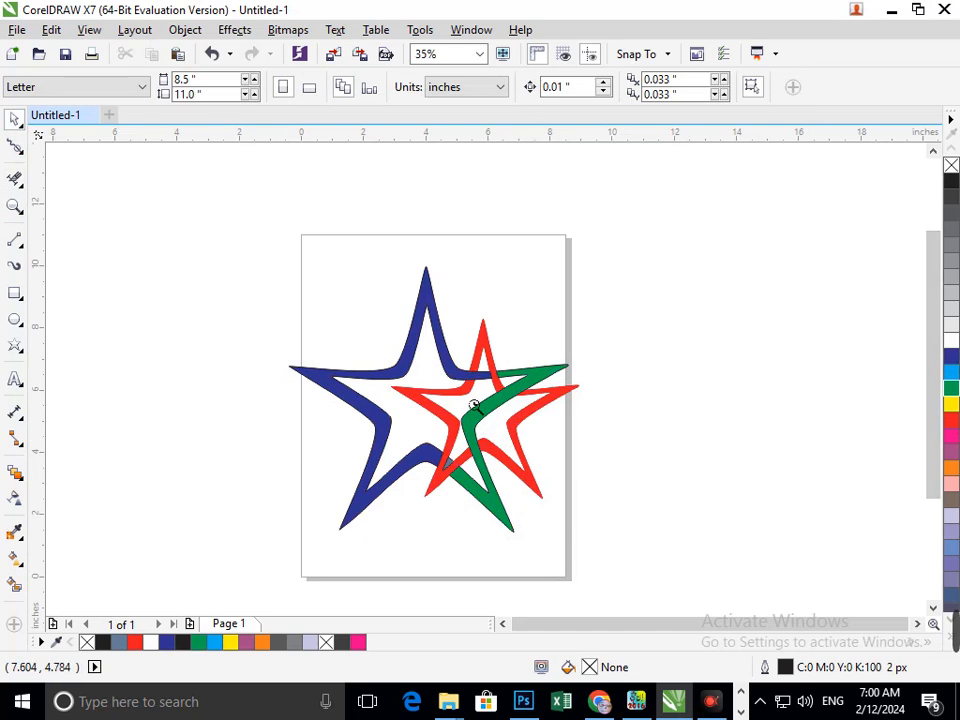
- Recolour the green band purple
{"action": "scroll", "coordinate": [474, 407], "scroll_direction": "down", "scroll_amount": 2}
{"action": "scroll", "coordinate": [369, 413], "scroll_direction": "up", "scroll_amount": 2}
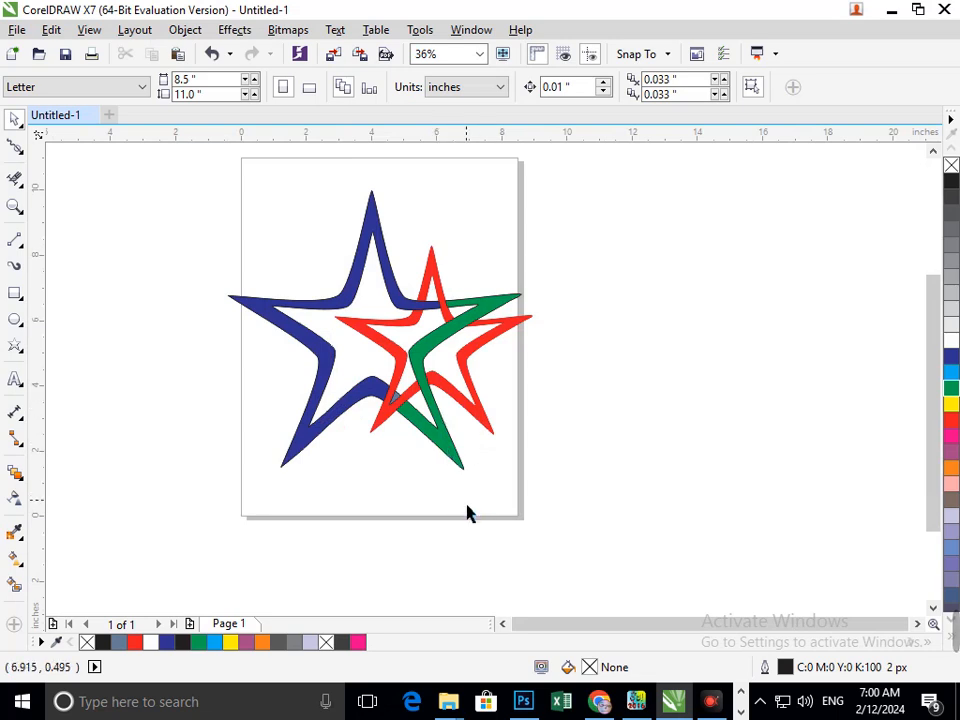
{"action": "left_click", "coordinate": [478, 323]}
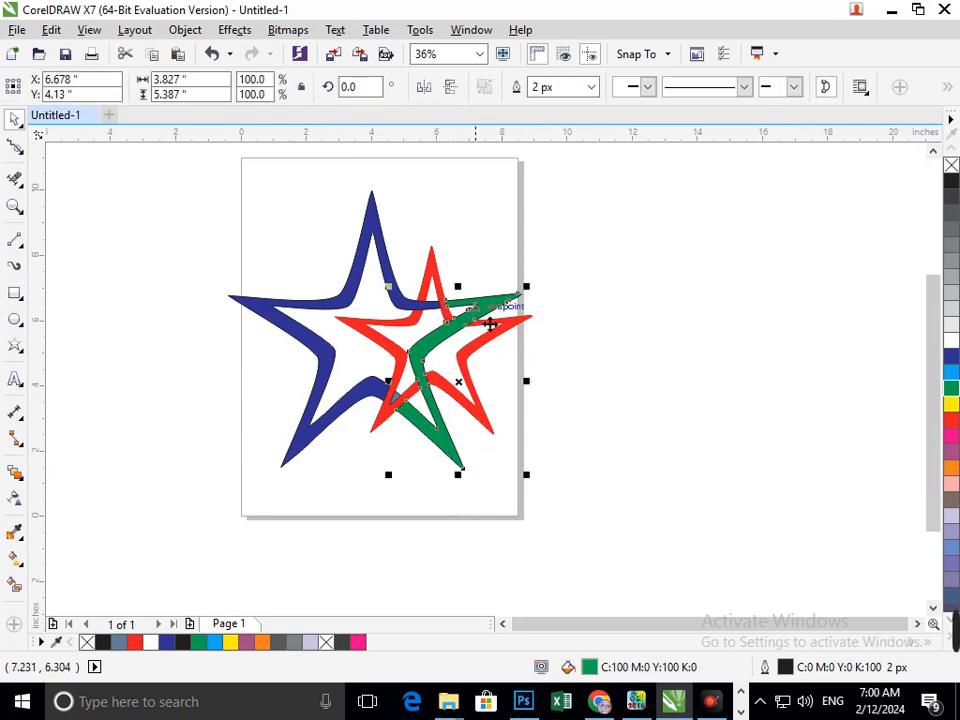
{"action": "left_click", "coordinate": [643, 470]}
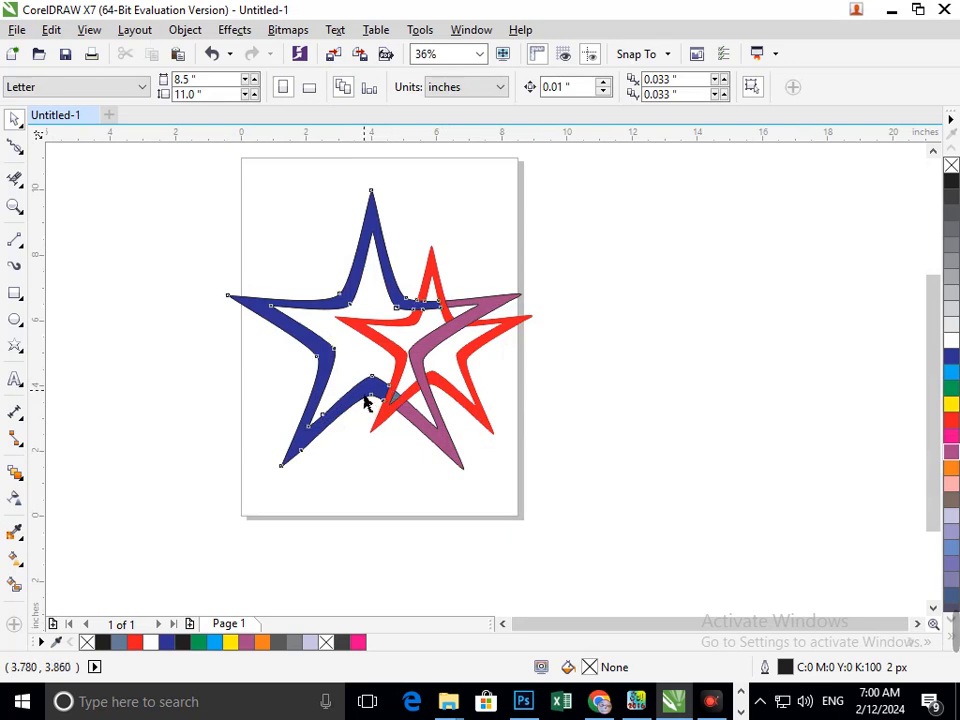
- Recolour the larger star's left band yellow
{"action": "left_click_drag", "start_coordinate": [364, 398], "coordinate": [313, 408]}
{"action": "key", "text": "ctrl+z"}
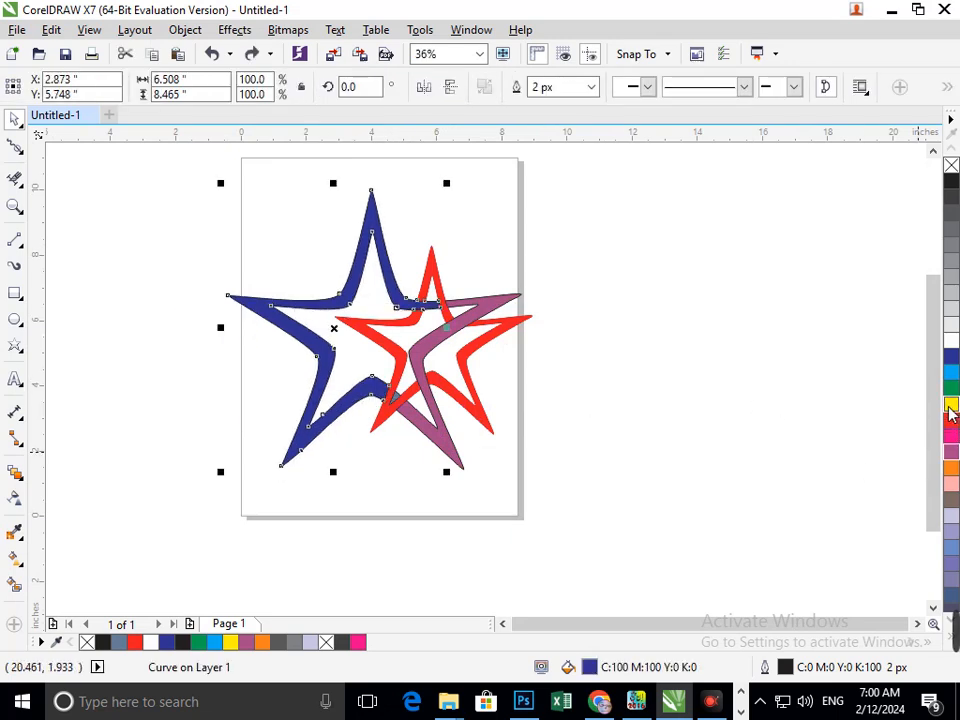
{"action": "left_click", "coordinate": [951, 408]}
{"action": "key", "text": "Escape"}
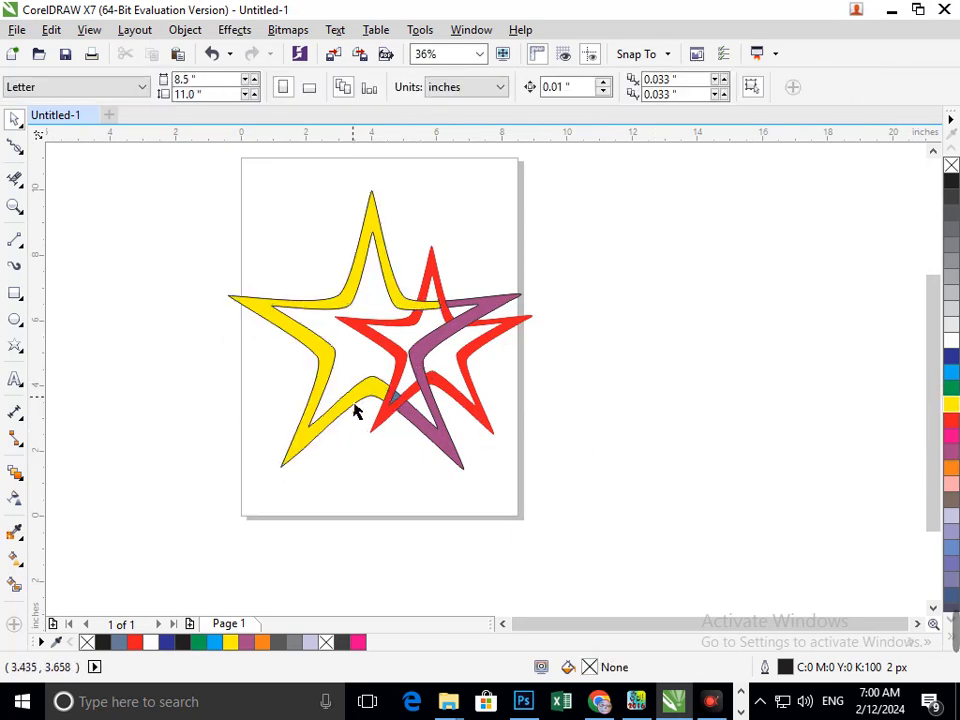
- Check how the coloured bands are split into pieces by moving each aside and undoing the move
{"action": "left_click_drag", "start_coordinate": [355, 410], "coordinate": [315, 424]}
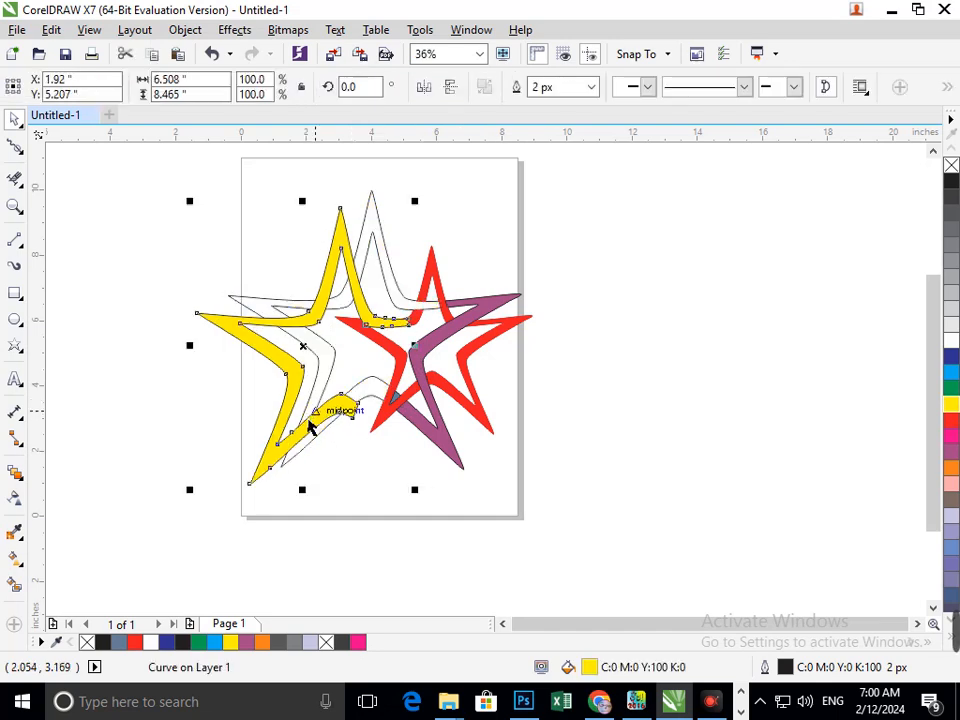
{"action": "key", "text": "ctrl+z"}
{"action": "left_click", "coordinate": [409, 506]}
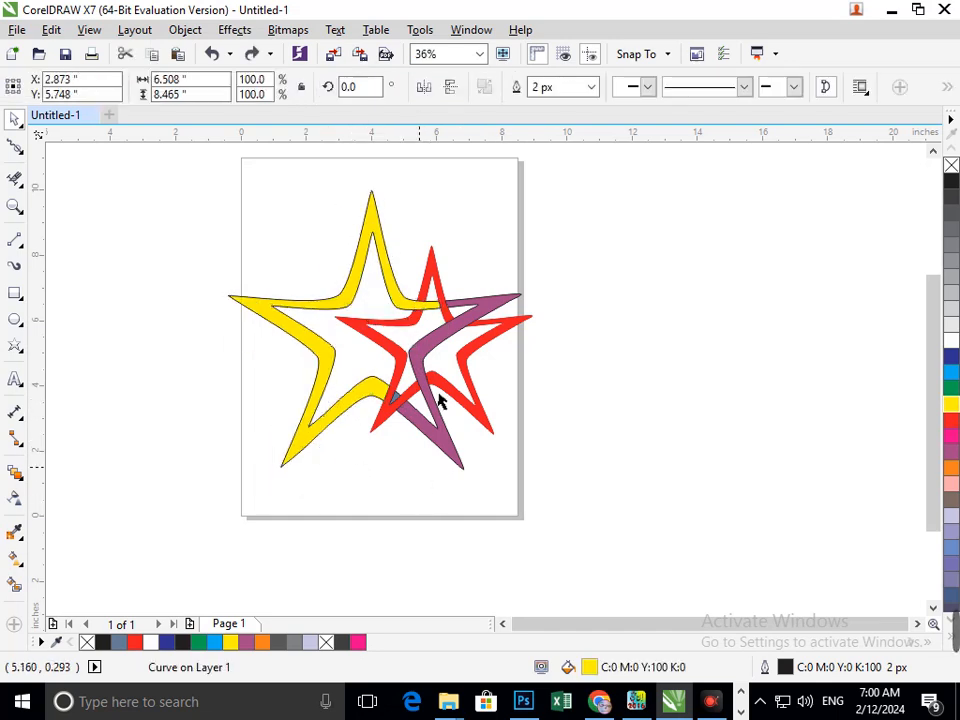
{"action": "left_click_drag", "start_coordinate": [445, 453], "coordinate": [453, 468]}
{"action": "key", "text": "ctrl+z"}
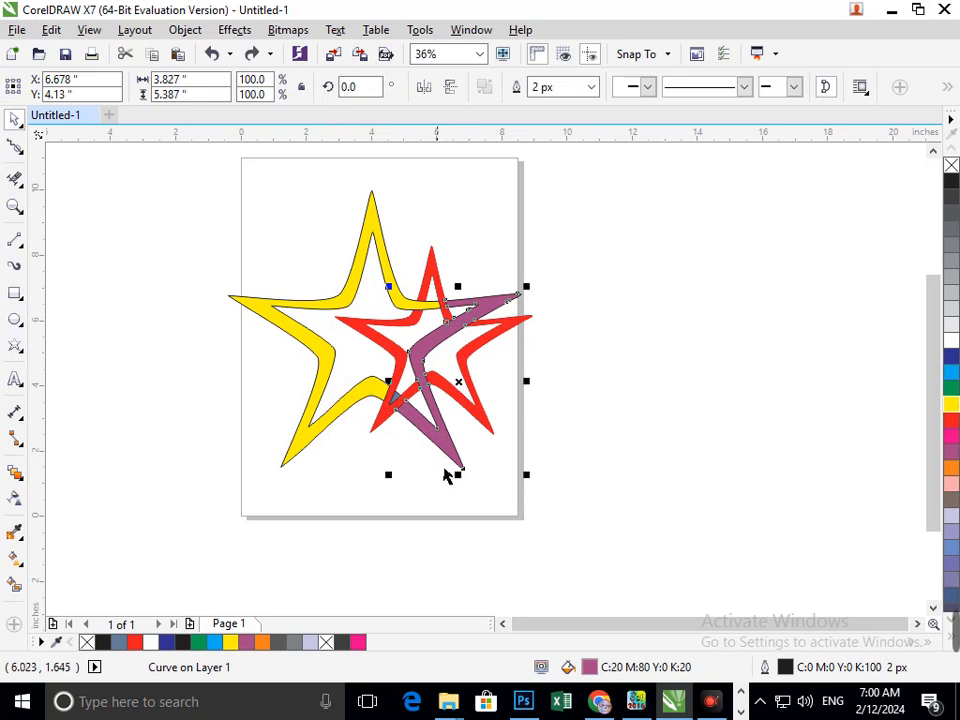
{"action": "key", "text": "Escape"}
{"action": "left_click_drag", "start_coordinate": [488, 425], "coordinate": [526, 456]}
{"action": "key", "text": "ctrl+z"}
{"action": "left_click", "coordinate": [468, 525]}
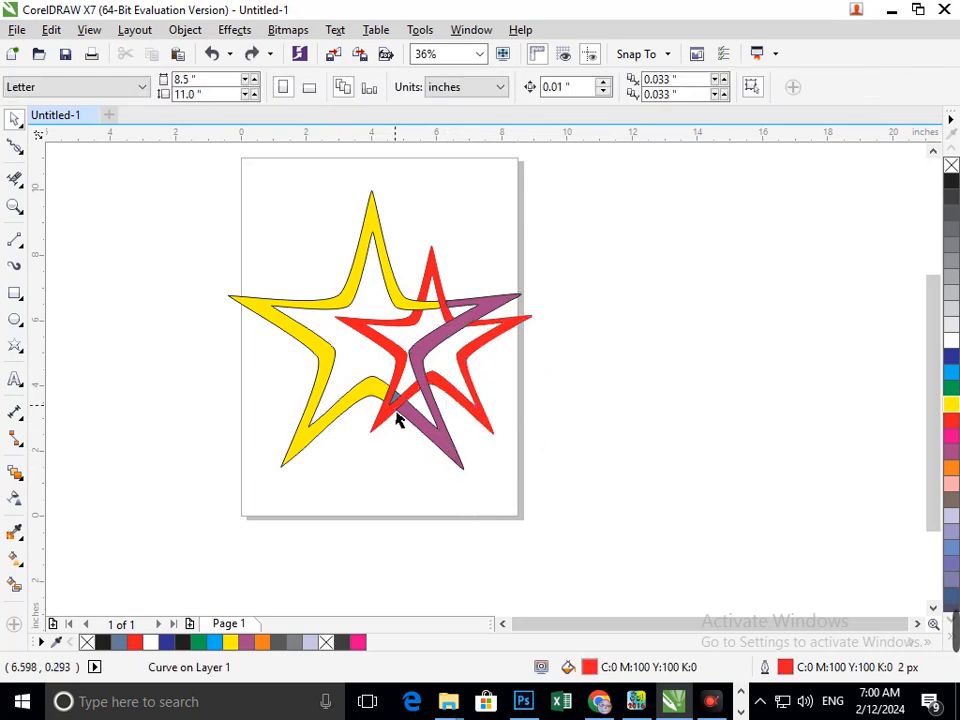
{"action": "left_click_drag", "start_coordinate": [396, 411], "coordinate": [343, 453]}
{"action": "key", "text": "ctrl+z"}
{"action": "left_click_drag", "start_coordinate": [428, 307], "coordinate": [446, 210]}
{"action": "key", "text": "ctrl+z"}
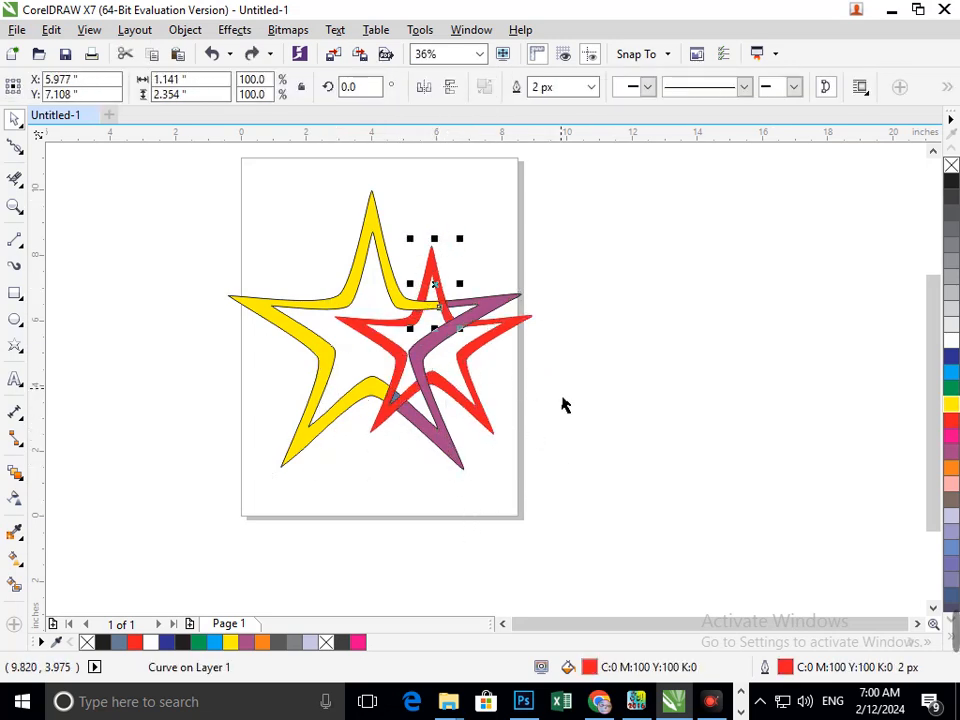
{"action": "left_click", "coordinate": [519, 386]}
{"action": "left_click_drag", "start_coordinate": [397, 301], "coordinate": [350, 310]}
{"action": "key", "text": "ctrl+z"}
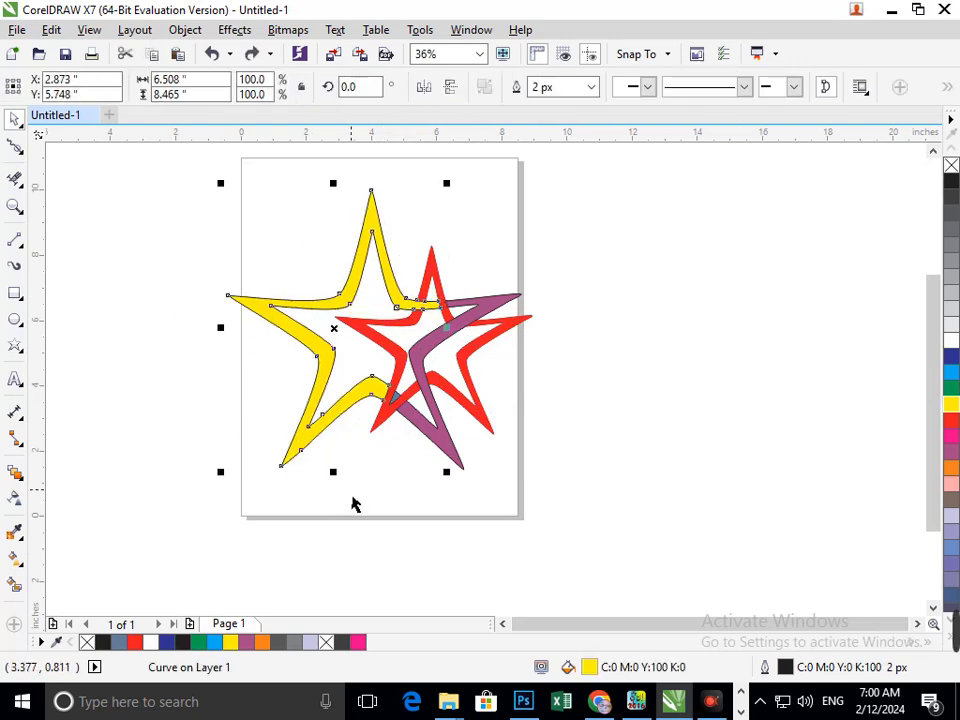
{"action": "left_click", "coordinate": [352, 496]}
{"action": "left_click_drag", "start_coordinate": [317, 436], "coordinate": [280, 463]}
{"action": "key", "text": "ctrl+z"}
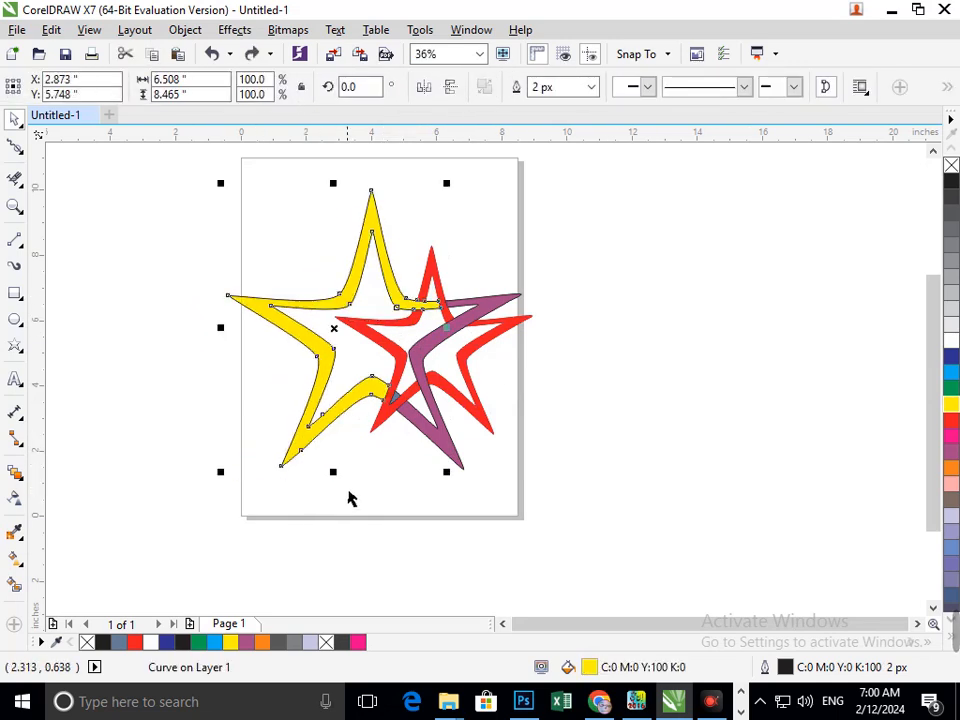
{"action": "left_click", "coordinate": [395, 467]}
{"action": "left_click_drag", "start_coordinate": [448, 449], "coordinate": [470, 480]}
{"action": "key", "text": "ctrl+z"}
{"action": "left_click", "coordinate": [561, 478]}
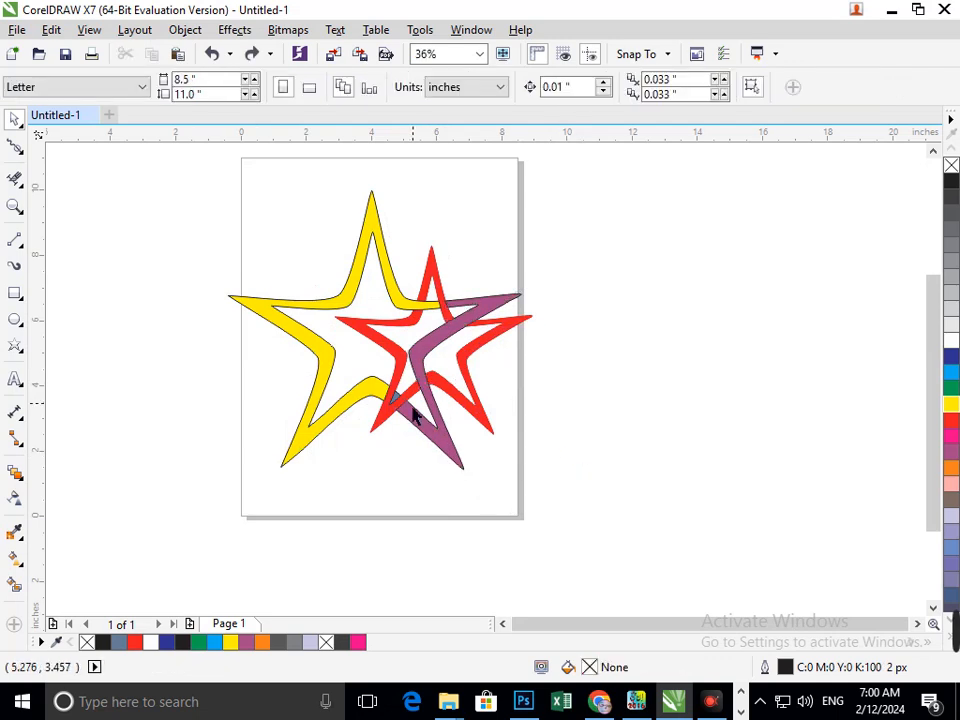
- Colour the small grey-blue triangle near the bottom centre purple
{"action": "scroll", "coordinate": [414, 415], "scroll_direction": "up", "scroll_amount": 5}
{"action": "left_click", "coordinate": [420, 420]}
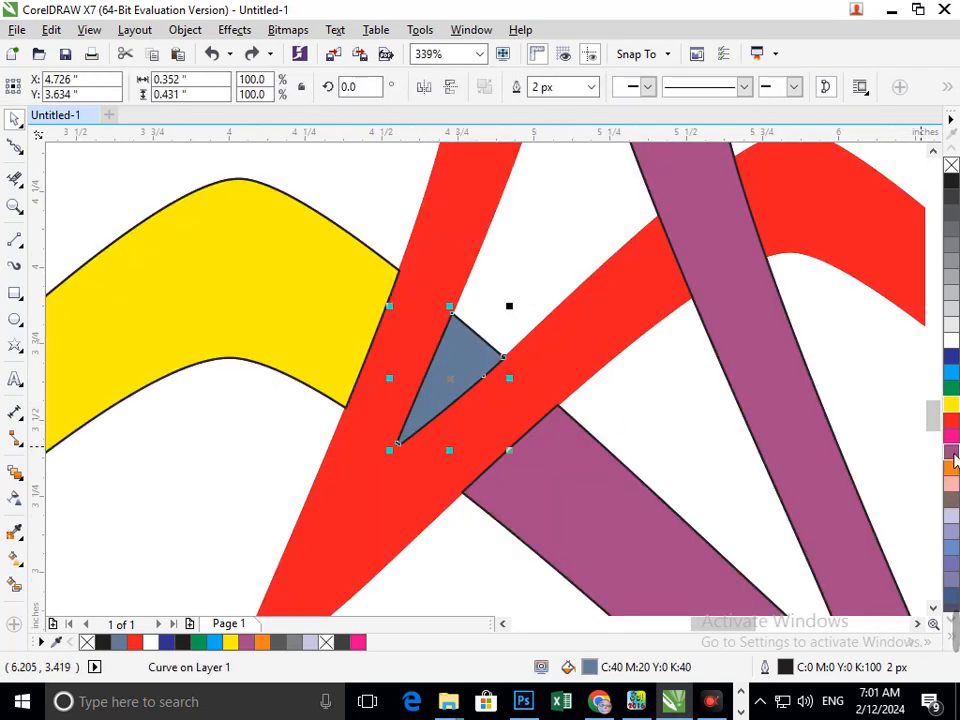
{"action": "left_click", "coordinate": [951, 452]}
{"action": "scroll", "coordinate": [671, 478], "scroll_direction": "down", "scroll_amount": 5}
{"action": "left_click", "coordinate": [617, 495]}
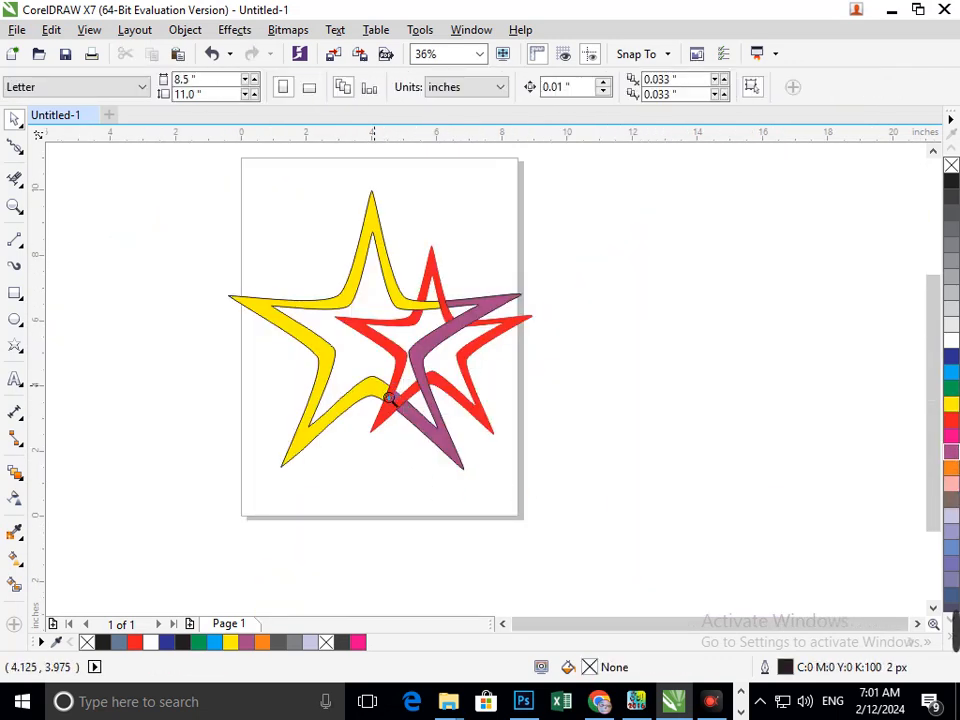
- Give the small purple triangle a black outline
{"action": "scroll", "coordinate": [390, 398], "scroll_direction": "up", "scroll_amount": 6}
{"action": "left_click", "coordinate": [437, 403]}
{"action": "right_click", "coordinate": [951, 186]}
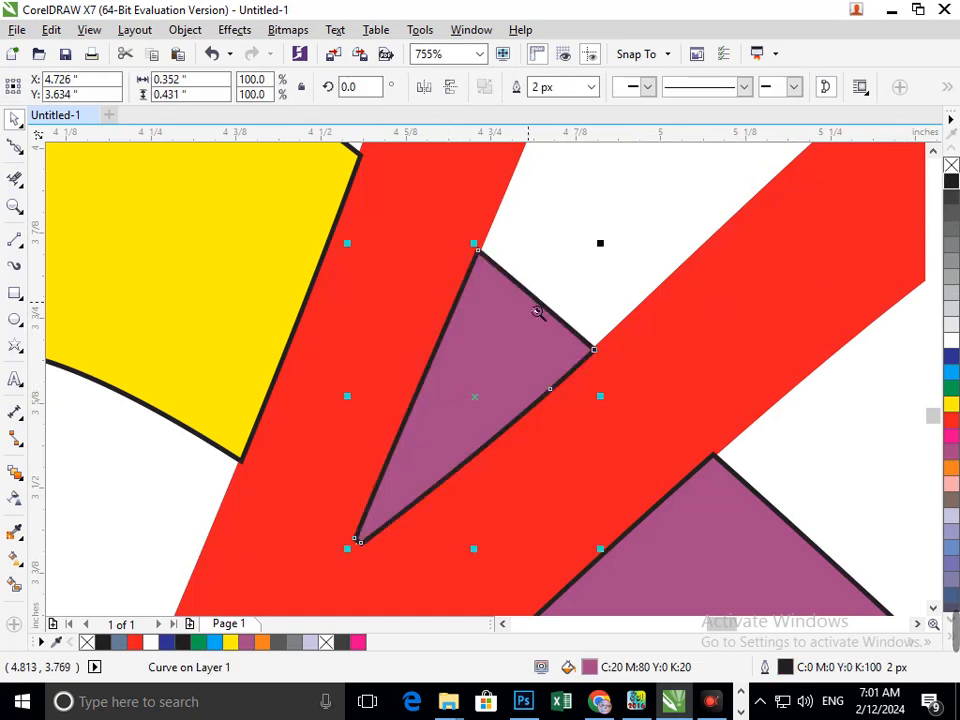
{"action": "scroll", "coordinate": [593, 422], "scroll_direction": "down", "scroll_amount": 6}
{"action": "left_click", "coordinate": [356, 431]}
{"action": "scroll", "coordinate": [505, 430], "scroll_direction": "up", "scroll_amount": 4}
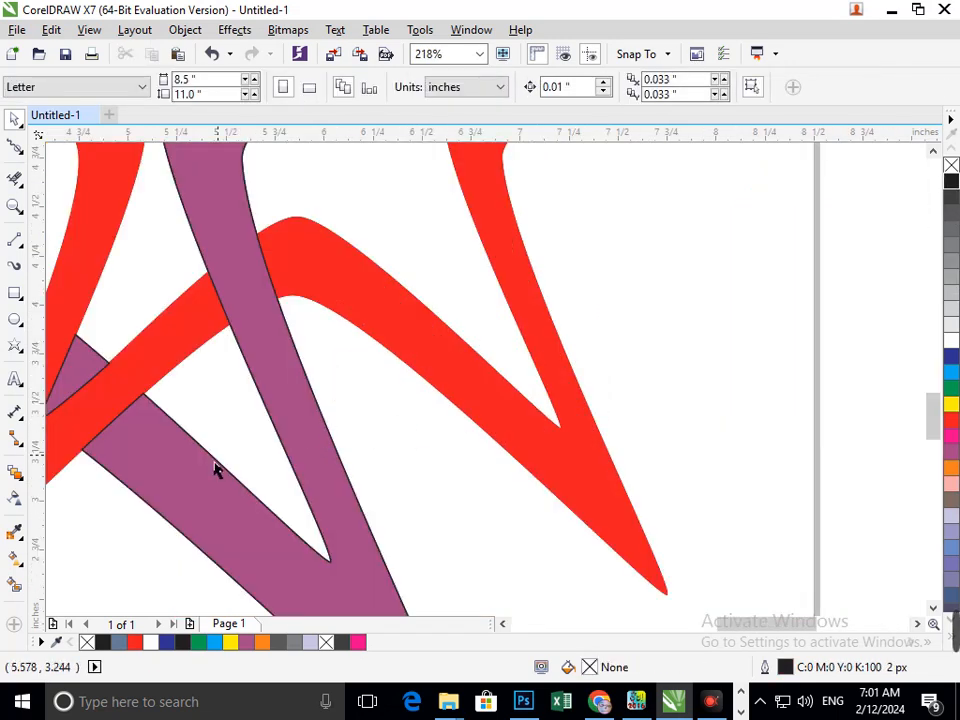
{"action": "scroll", "coordinate": [205, 380], "scroll_direction": "down", "scroll_amount": 4}
{"action": "left_click_drag", "start_coordinate": [471, 414], "coordinate": [503, 452]}
{"action": "key", "text": "ctrl+z"}
- Select all red pieces of the smaller star and colour them black
{"action": "left_click", "coordinate": [386, 415], "text": "shift"}
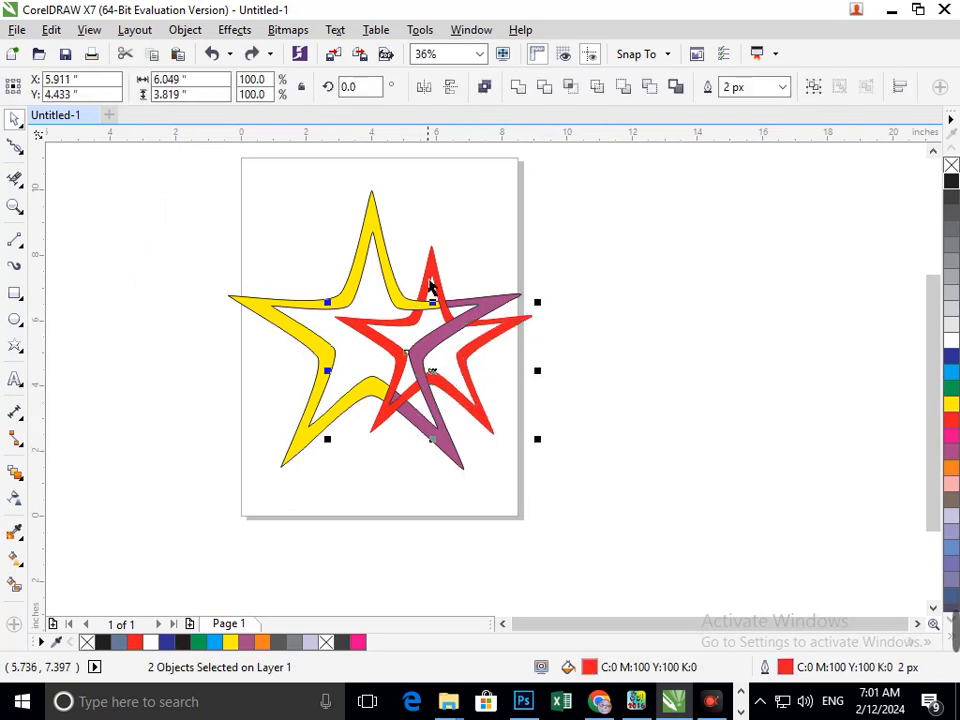
{"action": "left_click", "coordinate": [431, 287], "text": "shift"}
{"action": "left_click", "coordinate": [951, 183]}
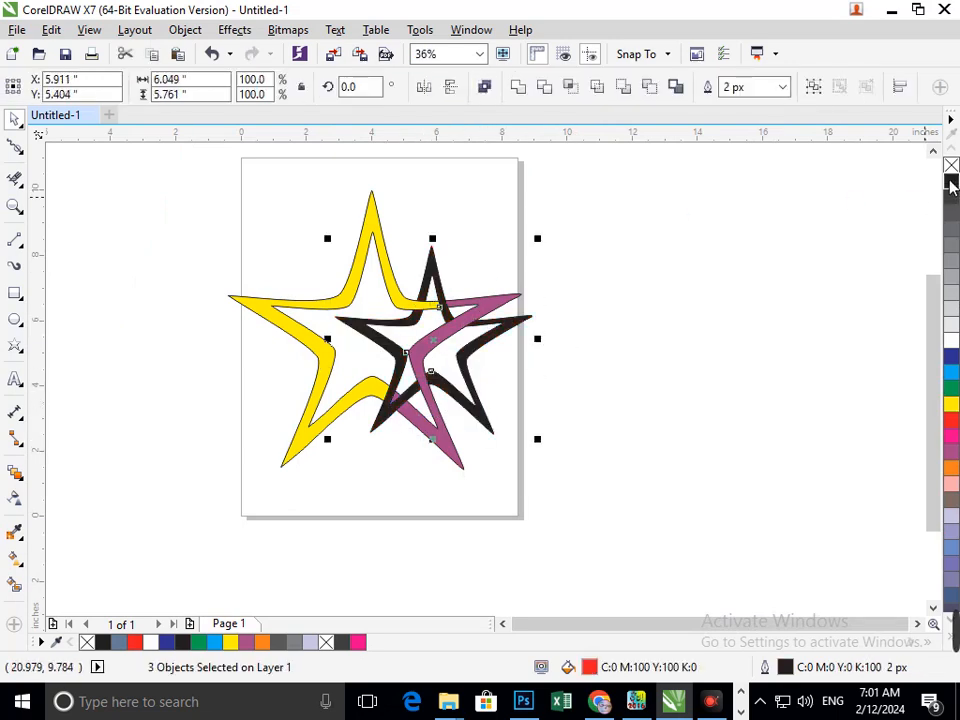
- Colour the large yellow star blue, after checking its piece by moving it aside and undoing
{"action": "left_click", "coordinate": [752, 349]}
{"action": "left_click_drag", "start_coordinate": [413, 306], "coordinate": [373, 306]}
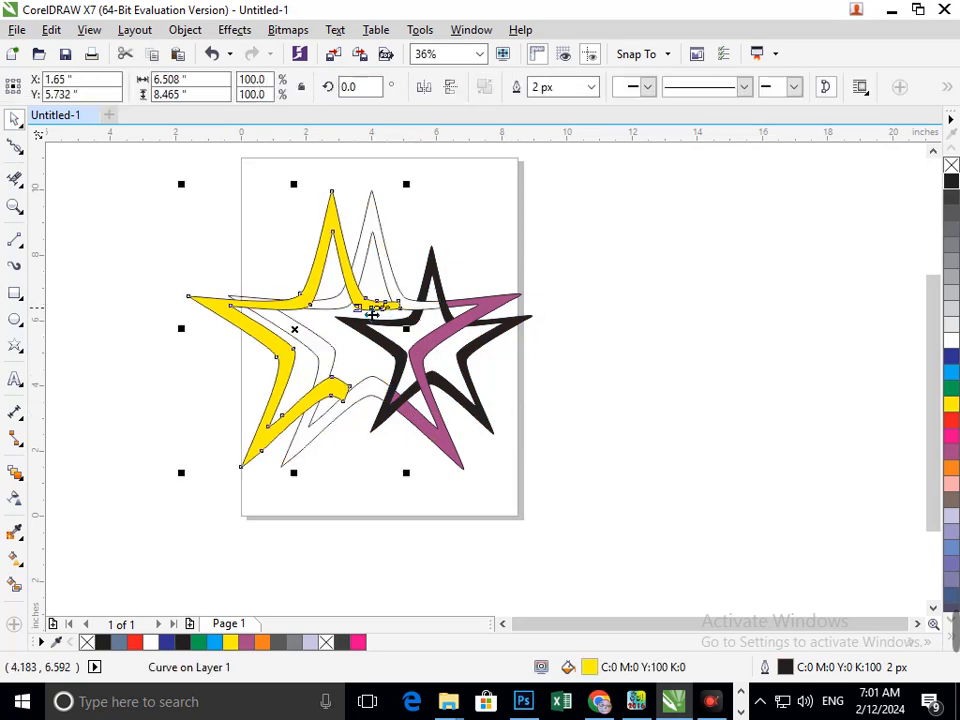
{"action": "key", "text": "ctrl+z"}
{"action": "left_click", "coordinate": [951, 359]}
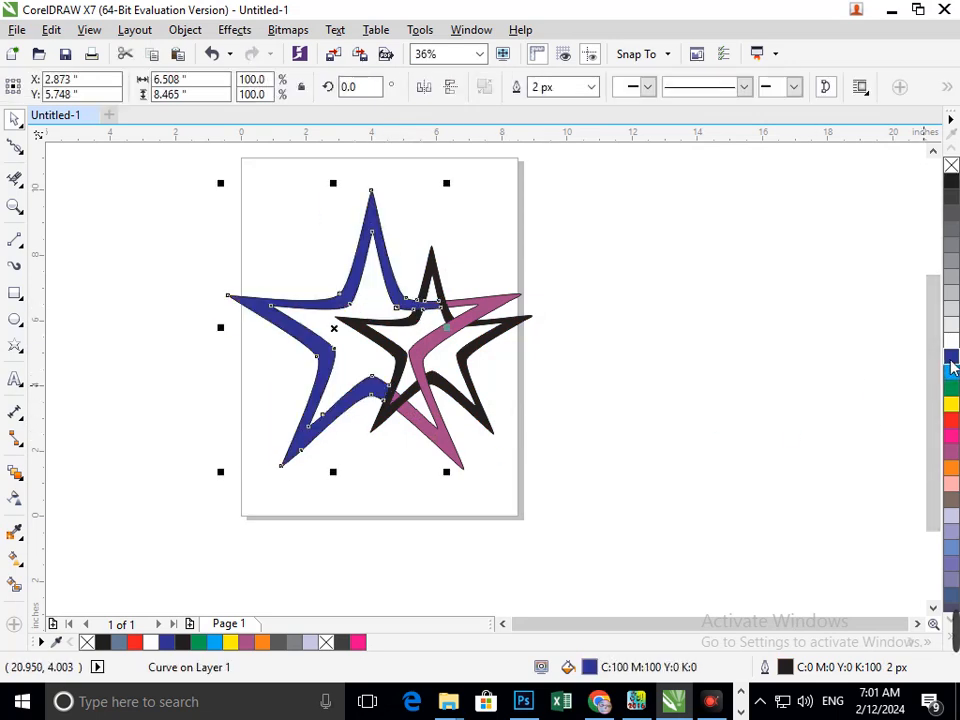
- Colour the purple star's main band red, after checking it by moving it aside and undoing
{"action": "left_click", "coordinate": [430, 473]}
{"action": "left_click", "coordinate": [460, 470]}
{"action": "left_click_drag", "start_coordinate": [461, 481], "coordinate": [470, 505]}
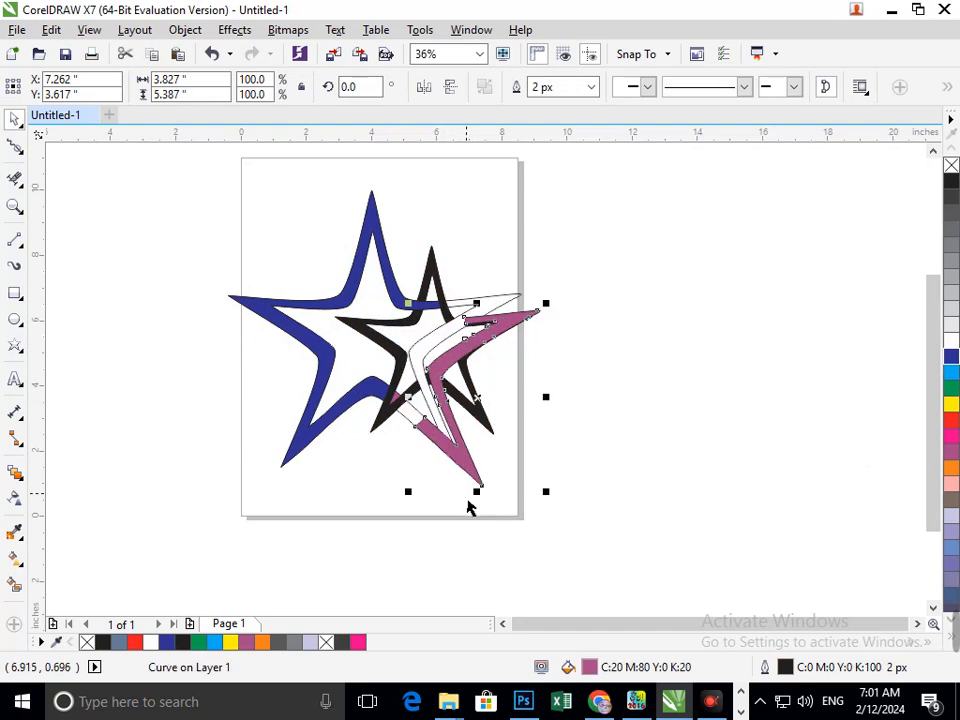
{"action": "key", "text": "ctrl+z"}
{"action": "left_click", "coordinate": [951, 420]}
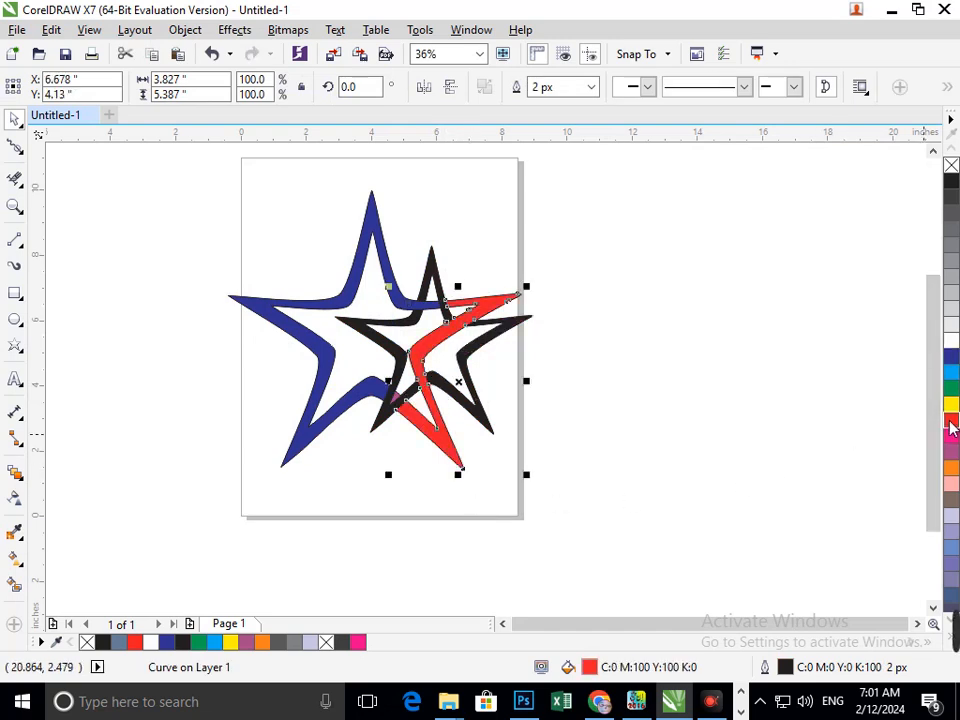
- Check the black and blue pieces by moving each aside and undoing the move
{"action": "left_click", "coordinate": [649, 484]}
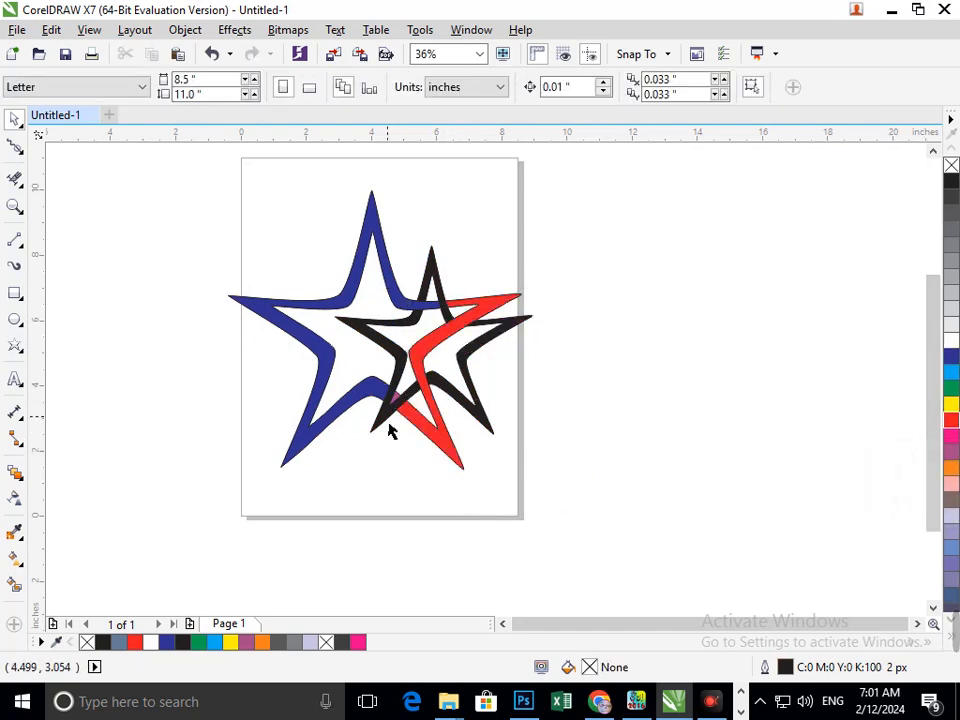
{"action": "mouse_move", "coordinate": [390, 430]}
{"action": "left_mouse_down"}
{"action": "mouse_move", "coordinate": [360, 441]}
{"action": "mouse_move", "coordinate": [393, 434]}
{"action": "left_mouse_up"}
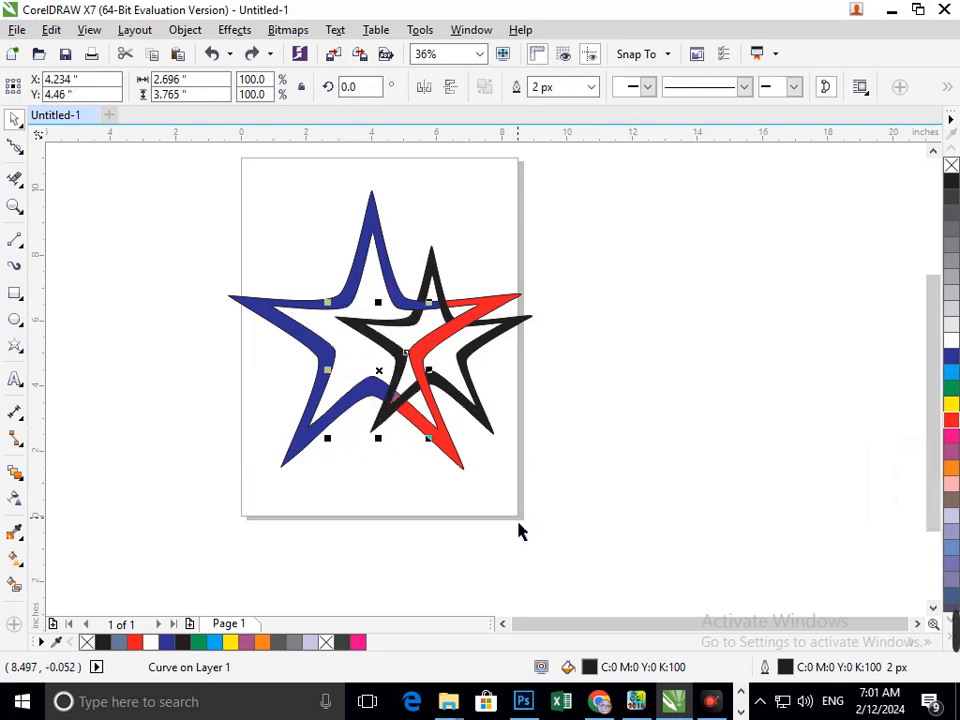
{"action": "left_click", "coordinate": [470, 520]}
{"action": "left_click", "coordinate": [303, 424]}
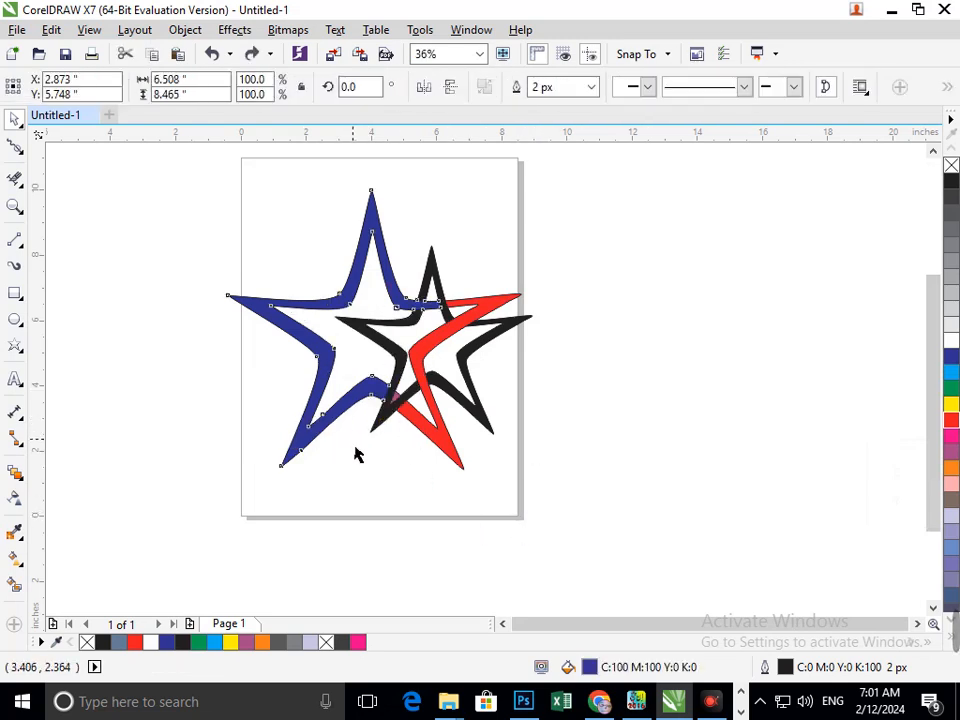
{"action": "left_click_drag", "start_coordinate": [320, 414], "coordinate": [256, 449]}
{"action": "key", "text": "ctrl+z"}
{"action": "left_click", "coordinate": [404, 530]}
- Colour the small purple triangle near the bottom centre red
{"action": "left_click", "coordinate": [399, 400]}
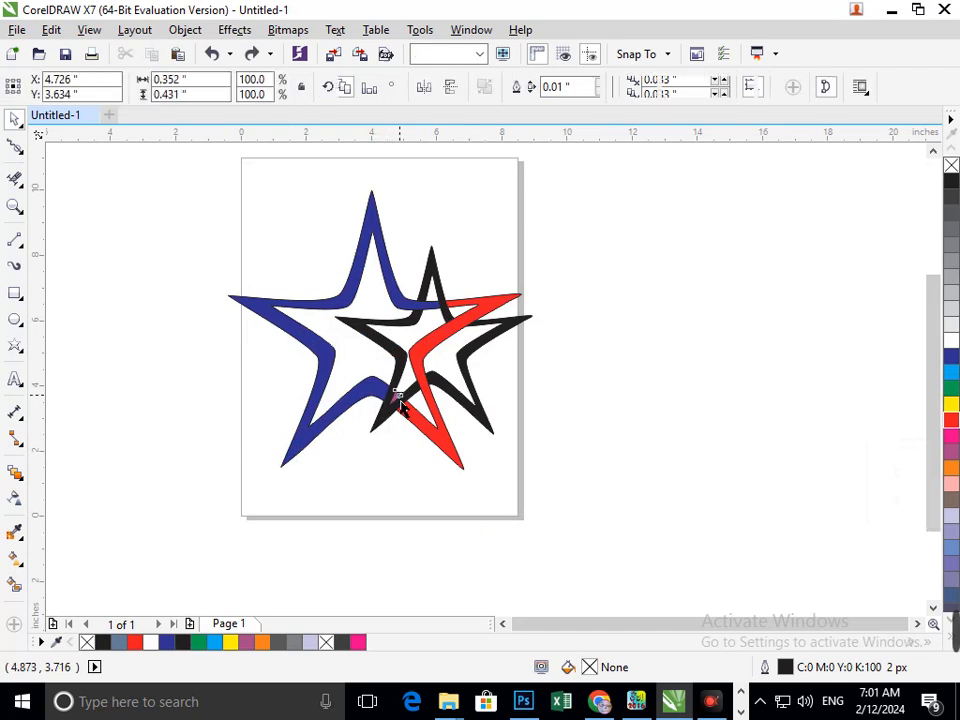
{"action": "left_click_drag", "start_coordinate": [400, 400], "coordinate": [345, 399]}
{"action": "key", "text": "ctrl+z"}
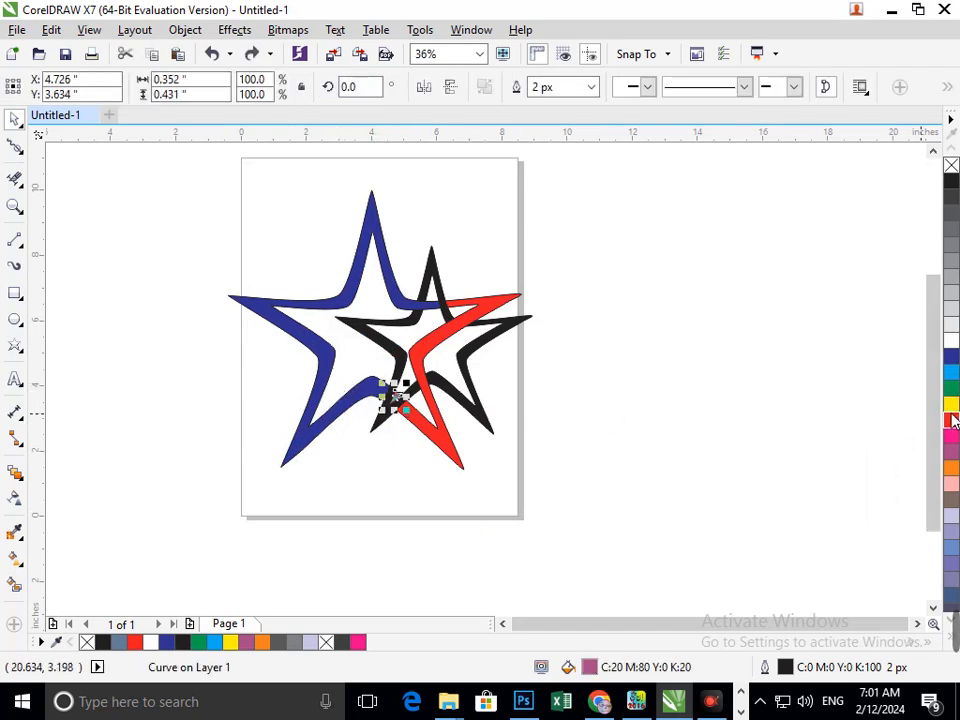
{"action": "left_click", "coordinate": [951, 420]}
- Group the small red triangle with the red star band
{"action": "left_click", "coordinate": [530, 493]}
{"action": "scroll", "coordinate": [386, 401], "scroll_direction": "up", "scroll_amount": 4}
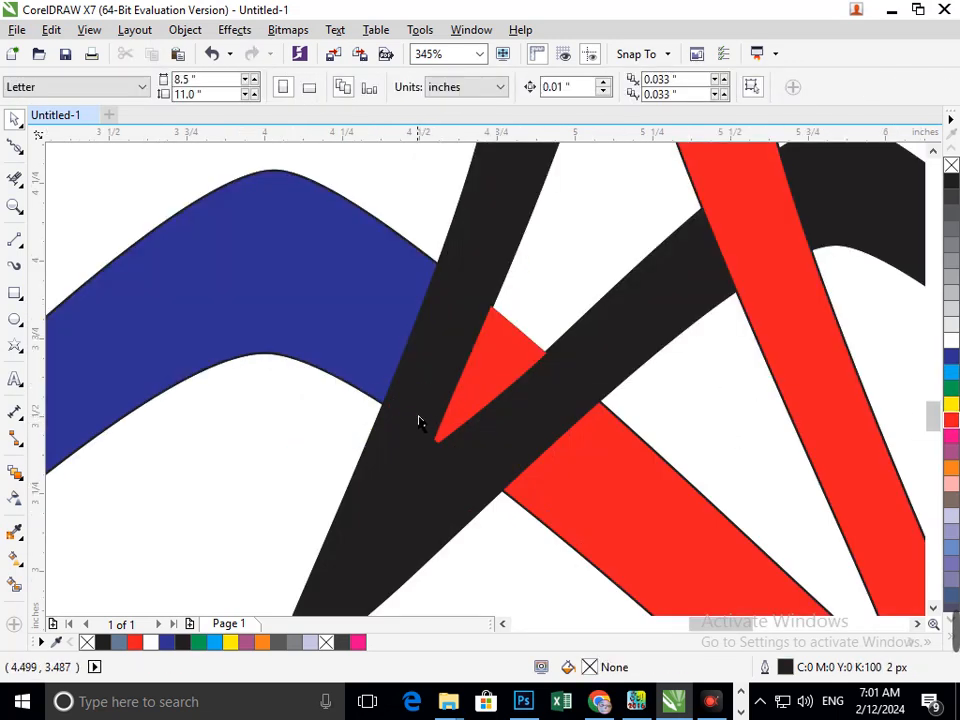
{"action": "left_click", "coordinate": [486, 394]}
{"action": "left_click", "coordinate": [660, 517], "text": "shift"}
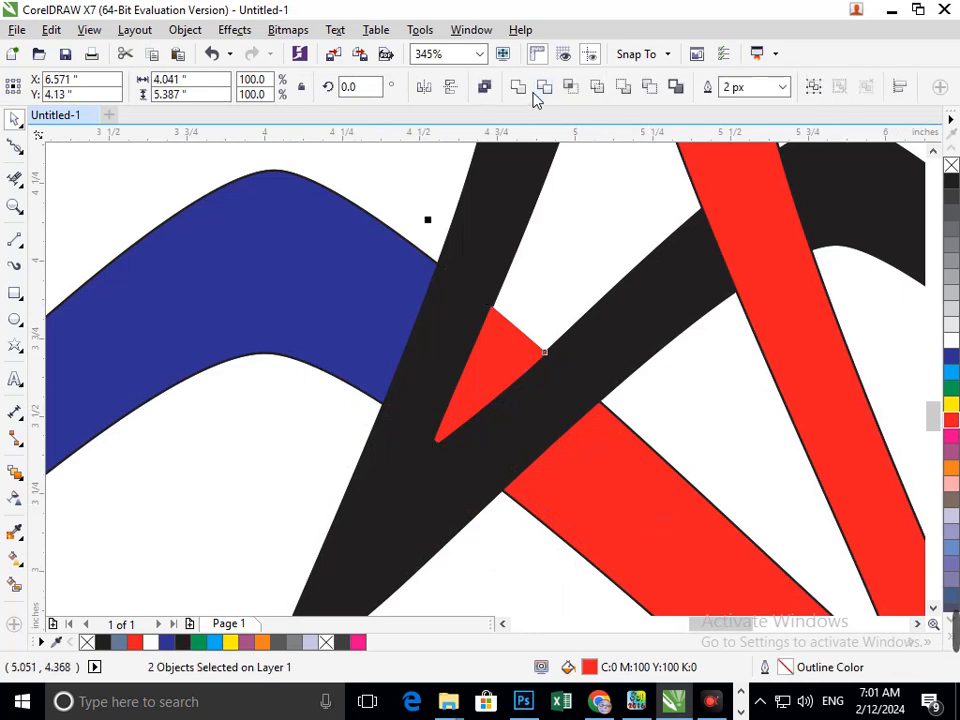
{"action": "left_click", "coordinate": [816, 92]}
- Check the red group and the blue star by moving each aside and undoing the move
{"action": "key", "text": "F3"}
{"action": "left_click", "coordinate": [606, 412]}
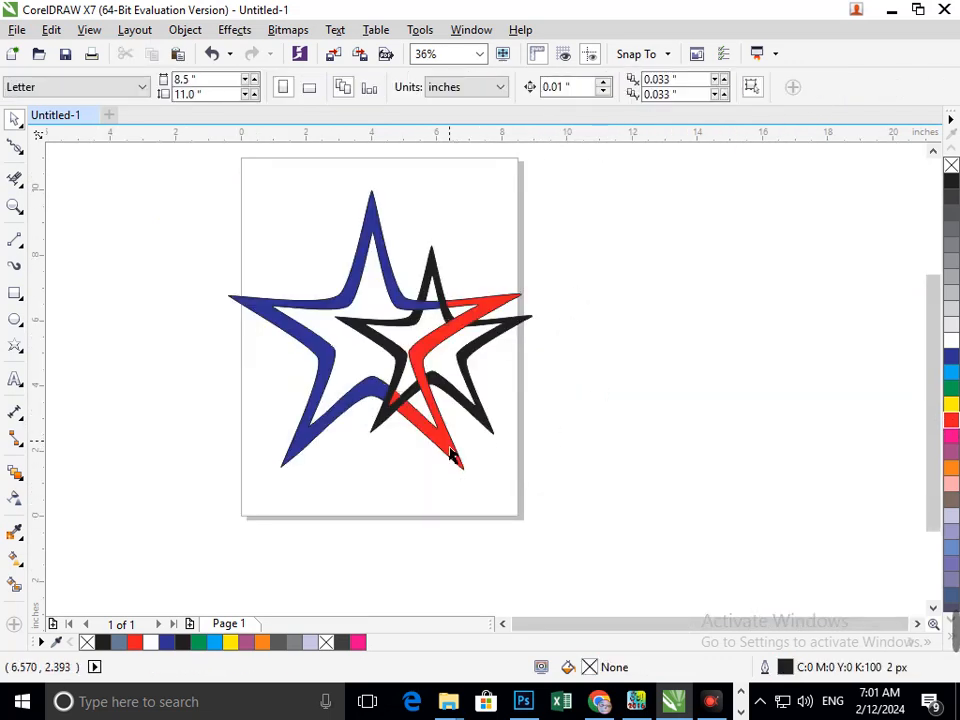
{"action": "left_click_drag", "start_coordinate": [452, 447], "coordinate": [483, 506]}
{"action": "key", "text": "ctrl+z"}
{"action": "left_click", "coordinate": [541, 490]}
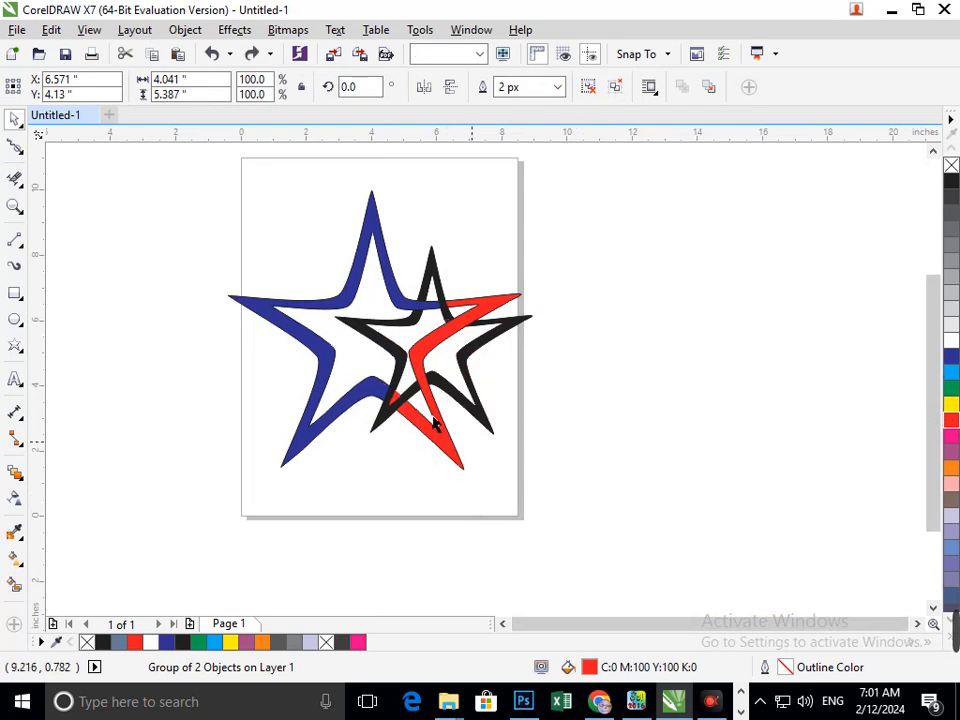
{"action": "left_click_drag", "start_coordinate": [339, 409], "coordinate": [244, 428]}
{"action": "key", "text": "ctrl+z"}
- Check each black piece by moving it aside and undoing the move
{"action": "left_click", "coordinate": [487, 470]}
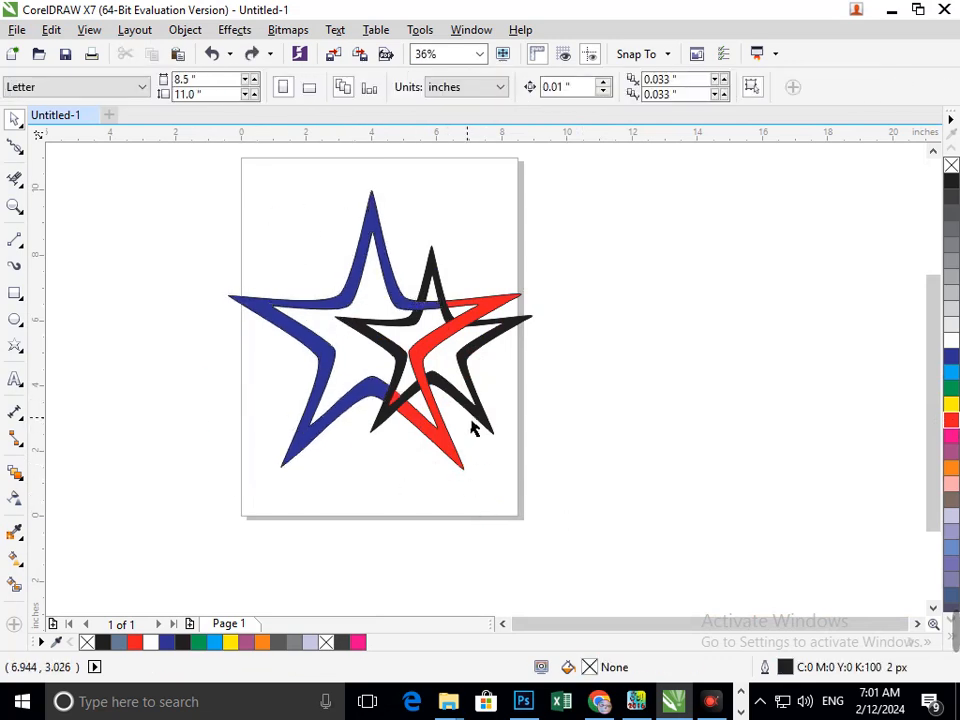
{"action": "left_click_drag", "start_coordinate": [487, 421], "coordinate": [514, 476]}
{"action": "key", "text": "ctrl+z"}
{"action": "left_click", "coordinate": [621, 464]}
{"action": "left_click_drag", "start_coordinate": [383, 421], "coordinate": [357, 447]}
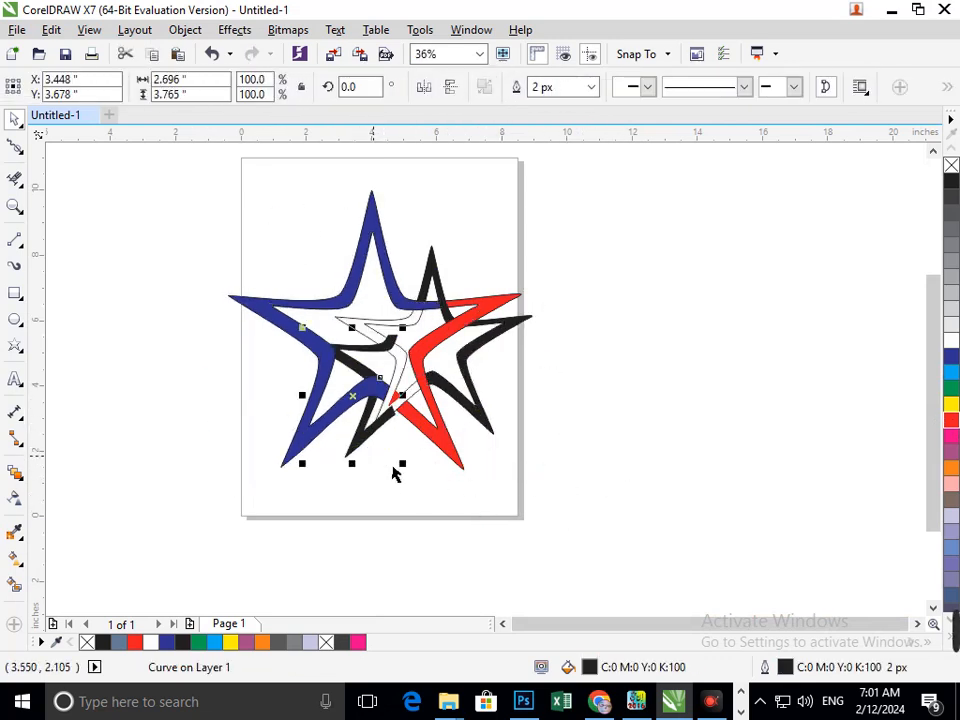
{"action": "key", "text": "ctrl+z"}
{"action": "left_click", "coordinate": [573, 455]}
{"action": "left_click_drag", "start_coordinate": [430, 283], "coordinate": [430, 214]}
{"action": "key", "text": "ctrl+z"}
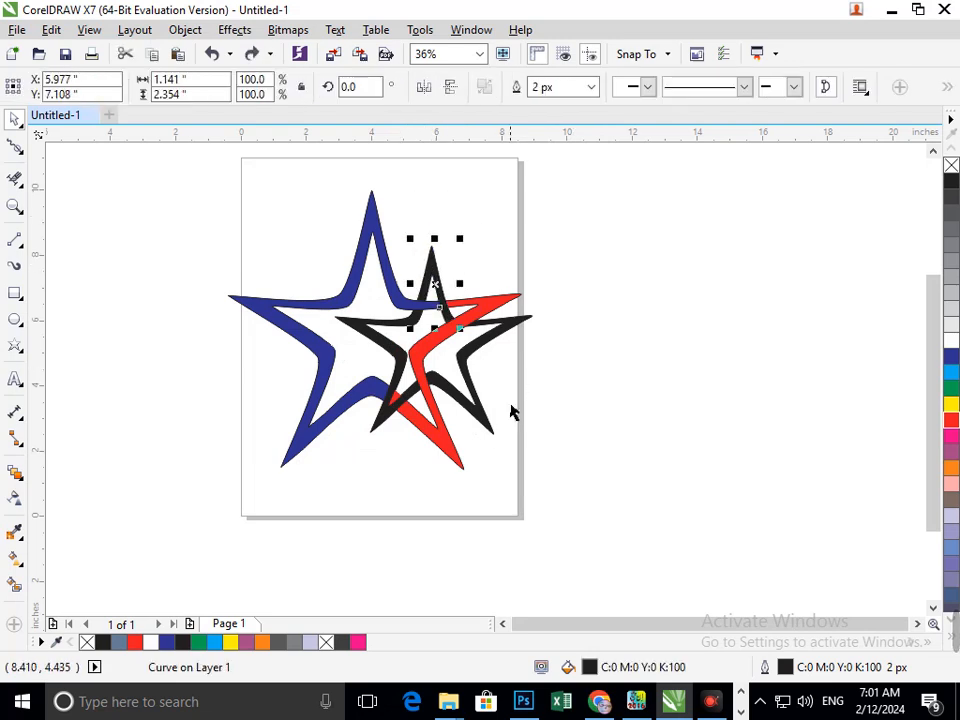
- Select all black pieces of the smaller star and colour them green
{"action": "left_click", "coordinate": [488, 435], "text": "shift"}
{"action": "left_click", "coordinate": [399, 426], "text": "shift"}
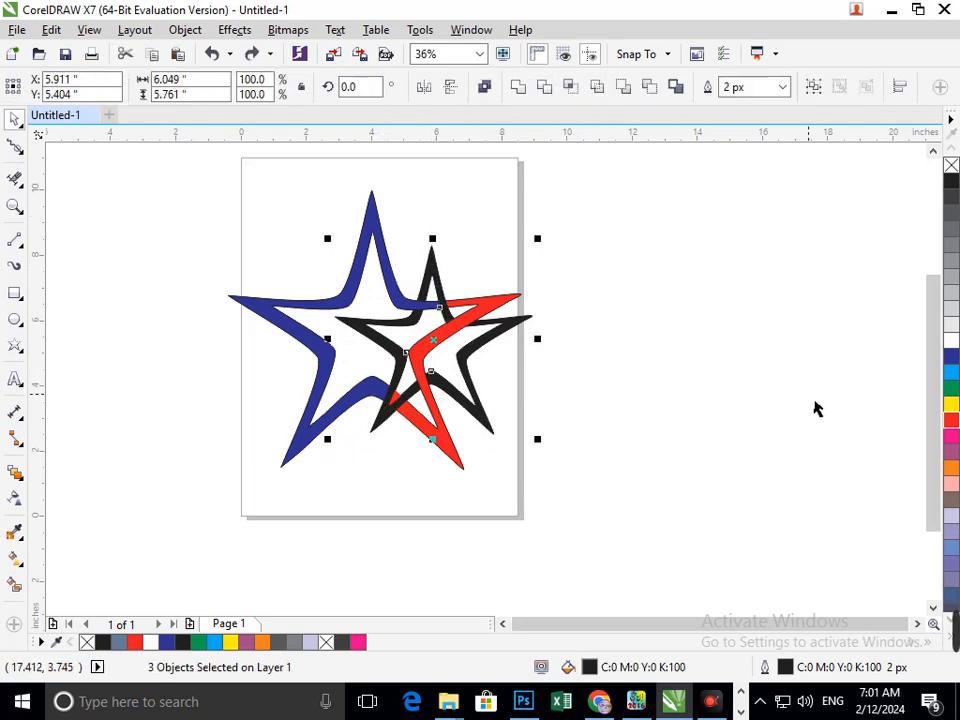
{"action": "left_click", "coordinate": [950, 389]}
{"action": "left_click", "coordinate": [537, 455]}
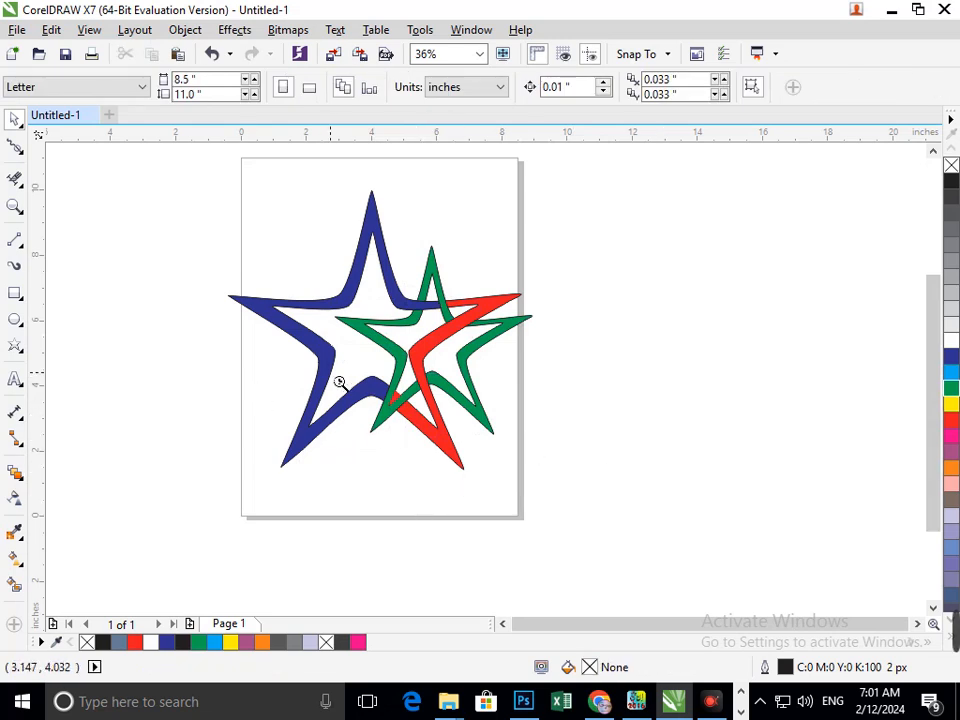
{"action": "scroll", "coordinate": [339, 382], "scroll_direction": "down", "scroll_amount": 2}
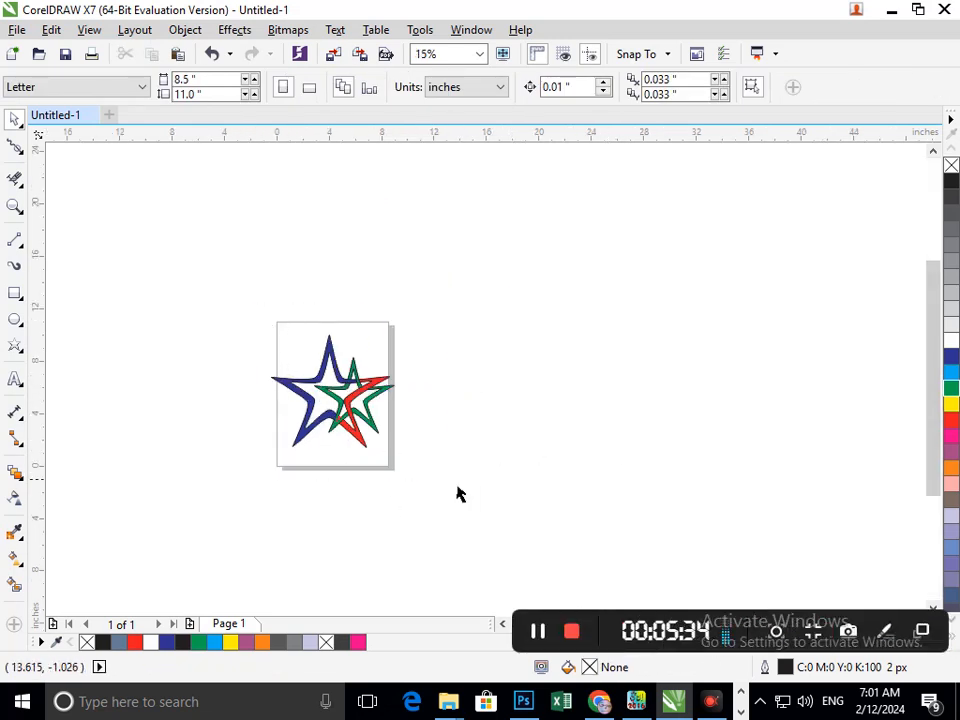
{"action": "scroll", "coordinate": [457, 493], "scroll_direction": "up", "scroll_amount": 2}
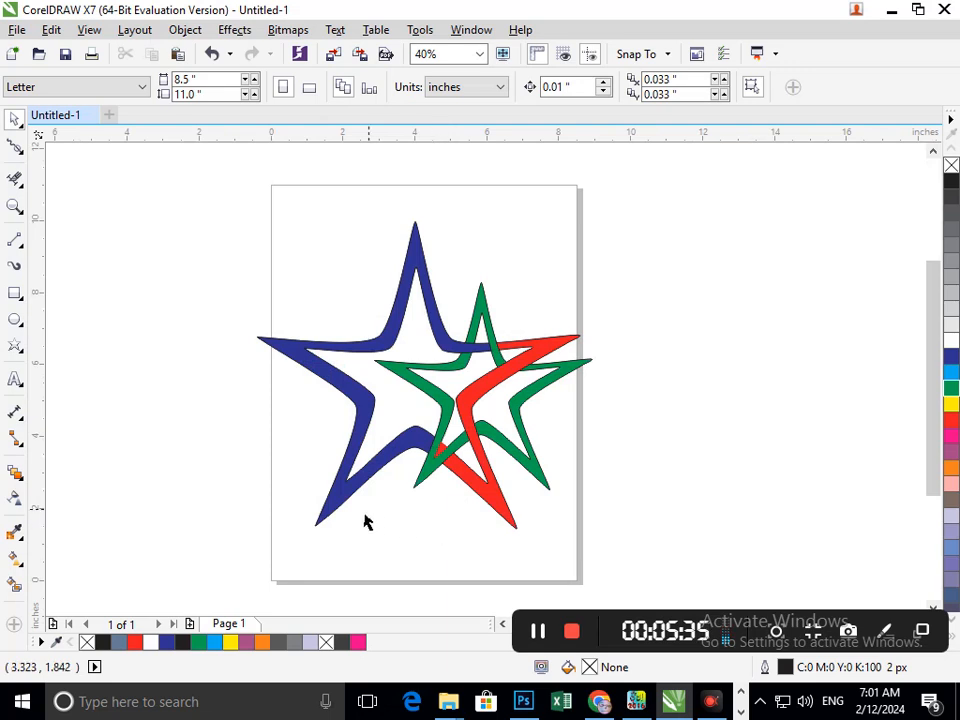
{"action": "left_click", "coordinate": [14, 145]}
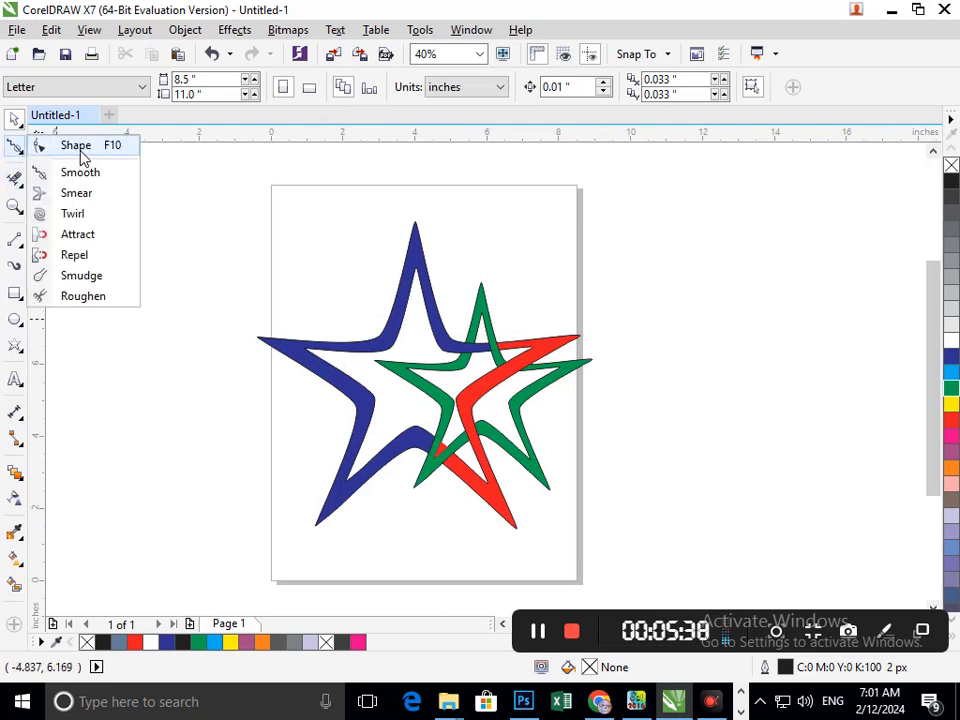
{"action": "left_click", "coordinate": [81, 150]}
{"action": "left_click", "coordinate": [430, 488]}
{"action": "left_click_drag", "start_coordinate": [440, 512], "coordinate": [363, 556]}
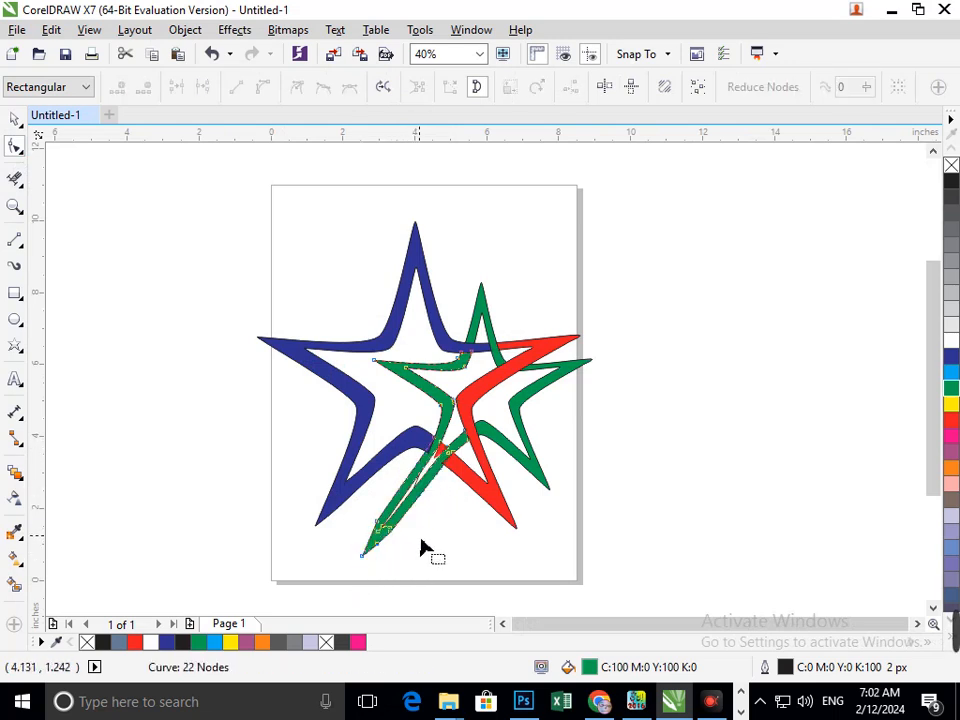
{"action": "key", "text": "ctrl+z"}
- With the Shape tool, drag the green star's lower-left tip outward to lengthen that point
{"action": "left_click", "coordinate": [15, 121]}
{"action": "left_click", "coordinate": [98, 207]}
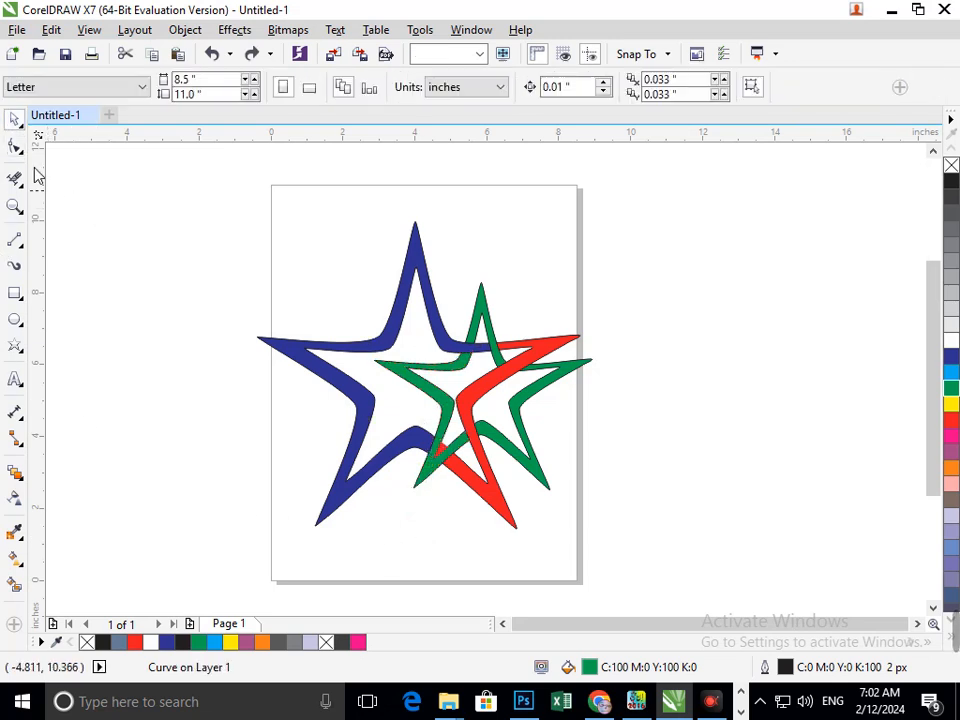
{"action": "left_click", "coordinate": [22, 154]}
{"action": "left_click", "coordinate": [22, 156]}
{"action": "left_click", "coordinate": [429, 489]}
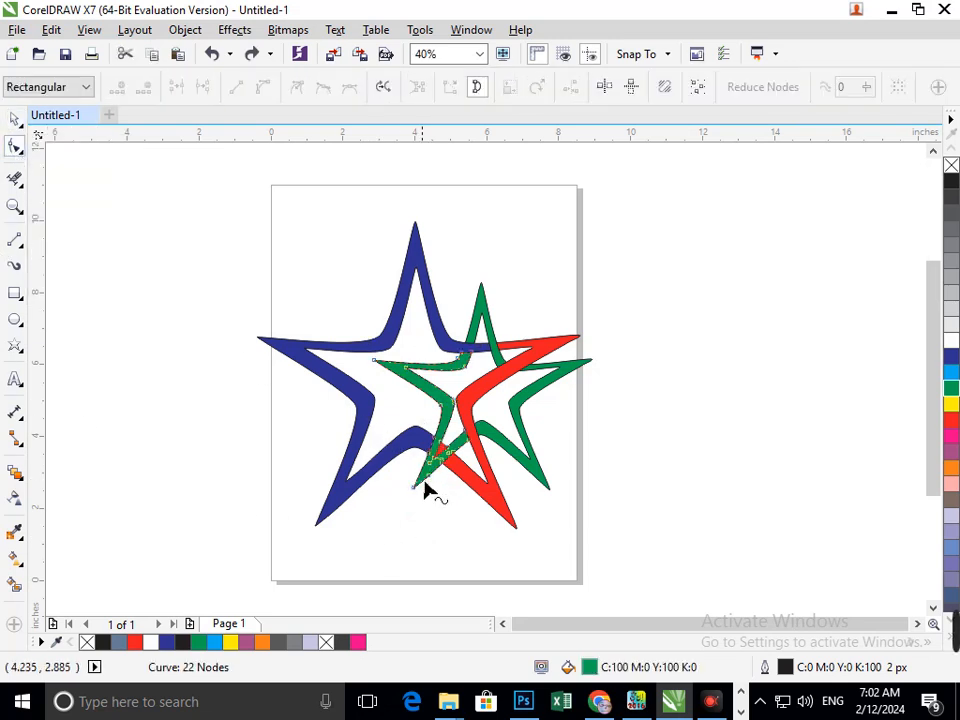
{"action": "scroll", "coordinate": [440, 527], "scroll_direction": "up", "scroll_amount": 5}
{"action": "left_click_drag", "start_coordinate": [541, 413], "coordinate": [401, 568]}
{"action": "scroll", "coordinate": [482, 514], "scroll_direction": "down", "scroll_amount": 5}
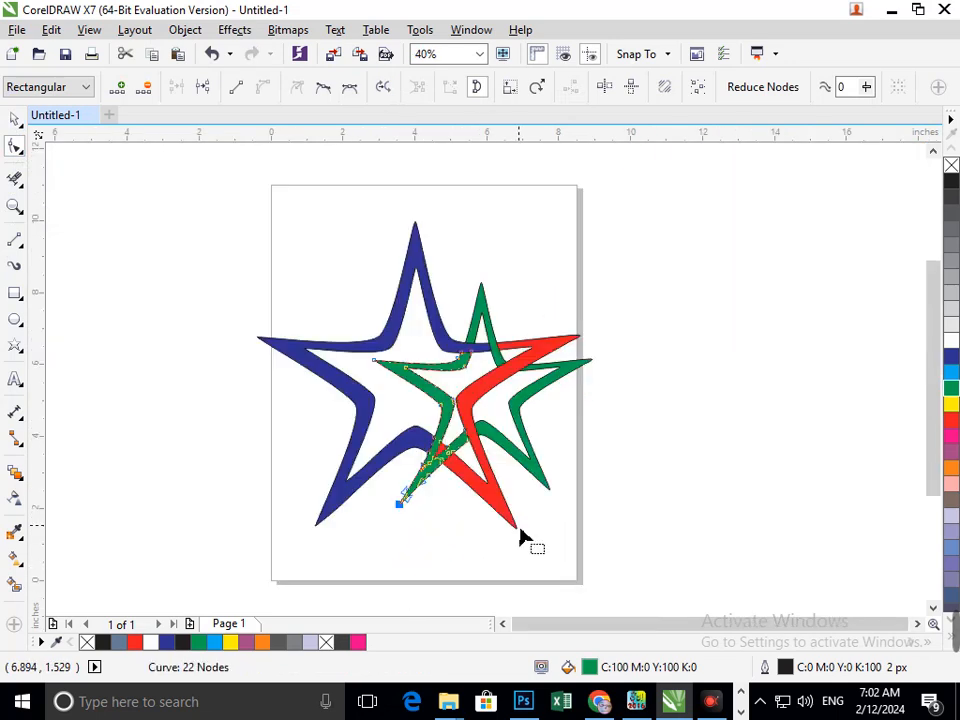
{"action": "left_click", "coordinate": [13, 122]}
{"action": "left_click", "coordinate": [167, 350]}
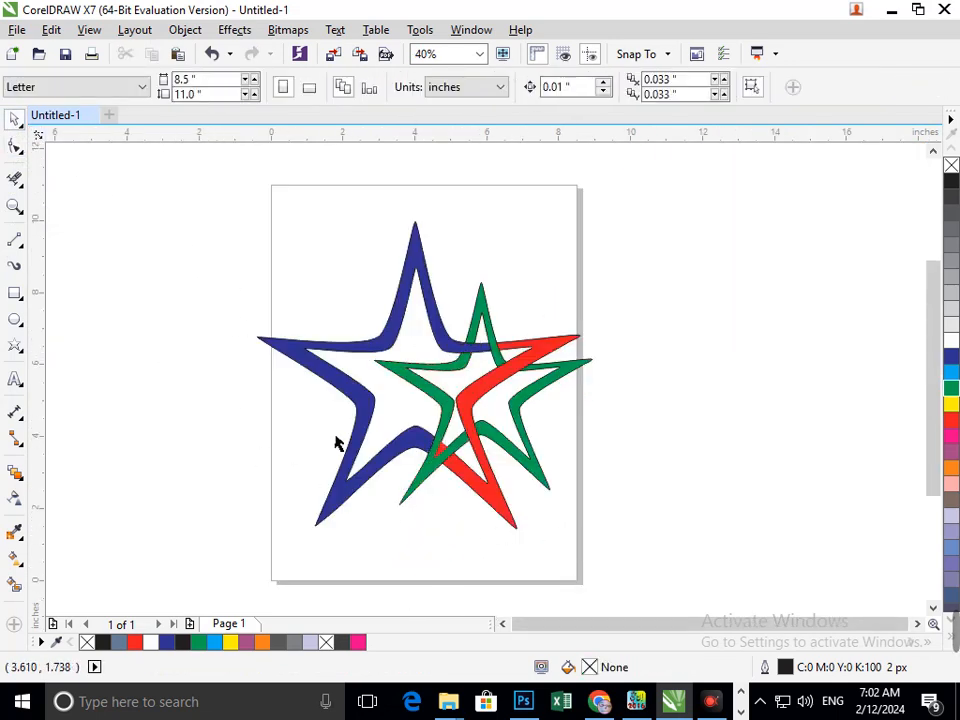
- Drag the green star's lower-left tip further down and left to make the point longer
{"action": "scroll", "coordinate": [400, 500], "scroll_direction": "up", "scroll_amount": 3}
{"action": "key", "text": "F3"}
{"action": "key", "text": "F2"}
{"action": "left_click_drag", "start_coordinate": [281, 473], "coordinate": [485, 581]}
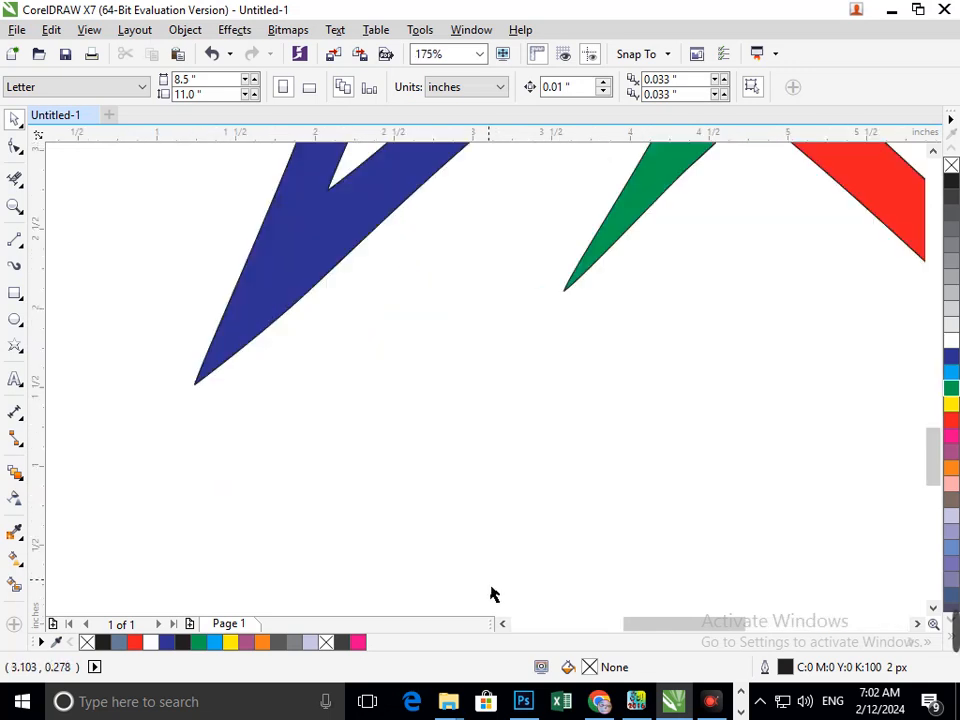
{"action": "key", "text": "F10"}
{"action": "left_click", "coordinate": [578, 294]}
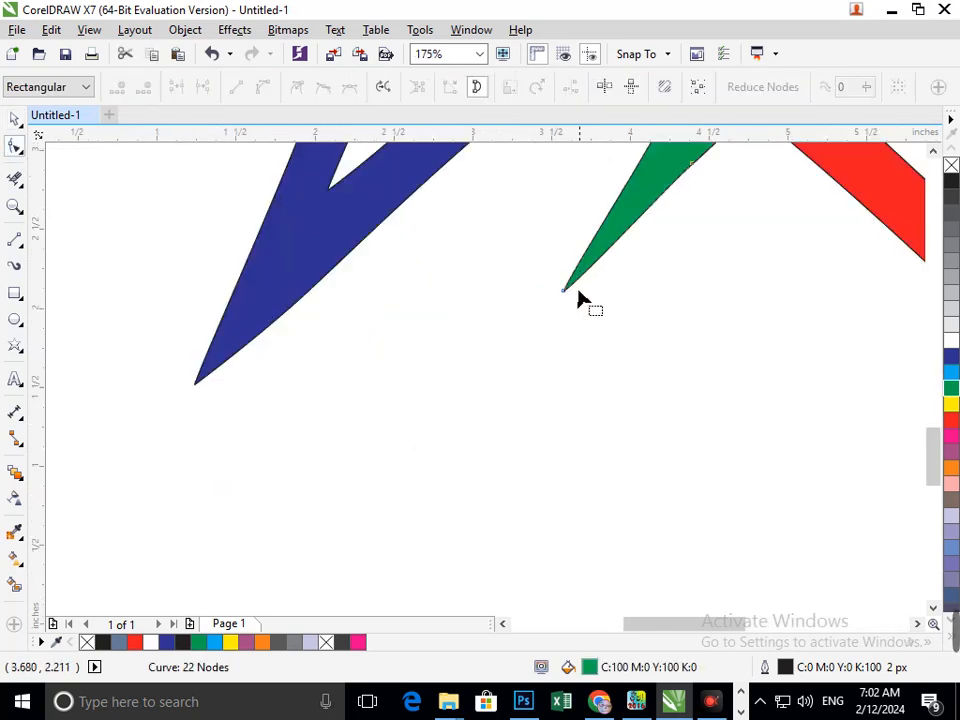
{"action": "left_click_drag", "start_coordinate": [564, 291], "coordinate": [423, 458]}
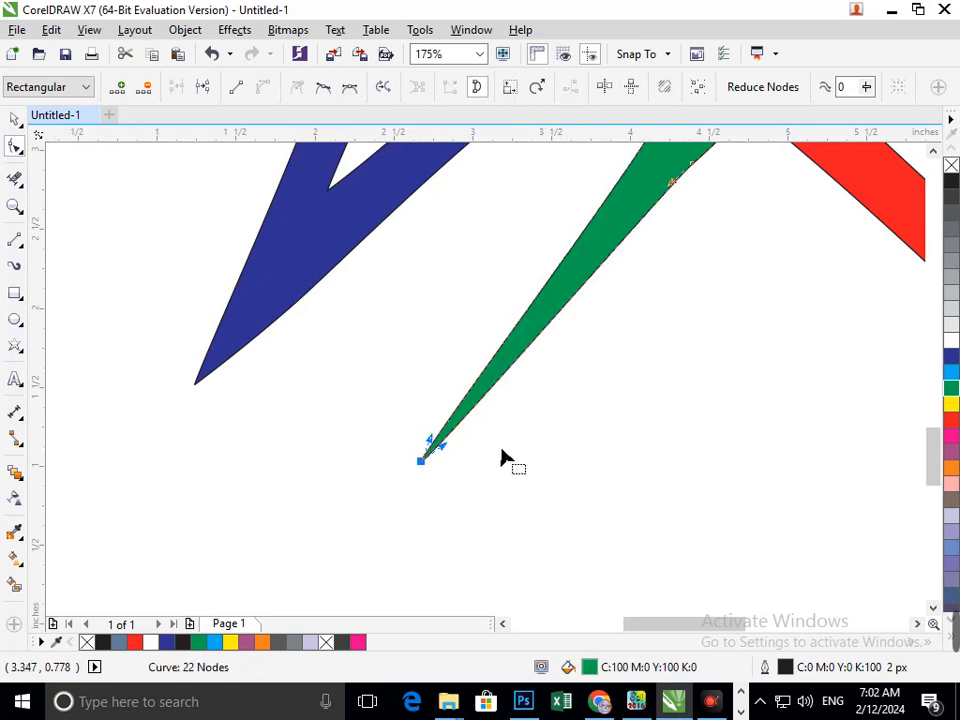
{"action": "key", "text": "F3"}
{"action": "left_click", "coordinate": [10, 118]}
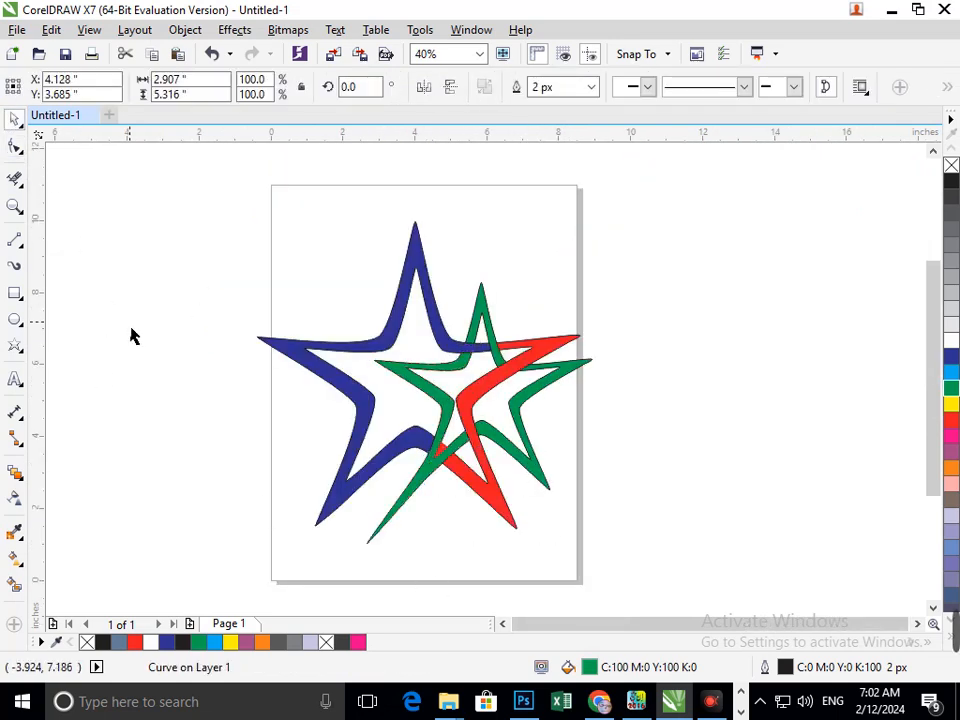
- Extend the green star's lower-left tip once more, then nudge it slightly back toward the star
{"action": "left_click", "coordinate": [585, 567]}
{"action": "scroll", "coordinate": [349, 577], "scroll_direction": "up", "scroll_amount": 4}
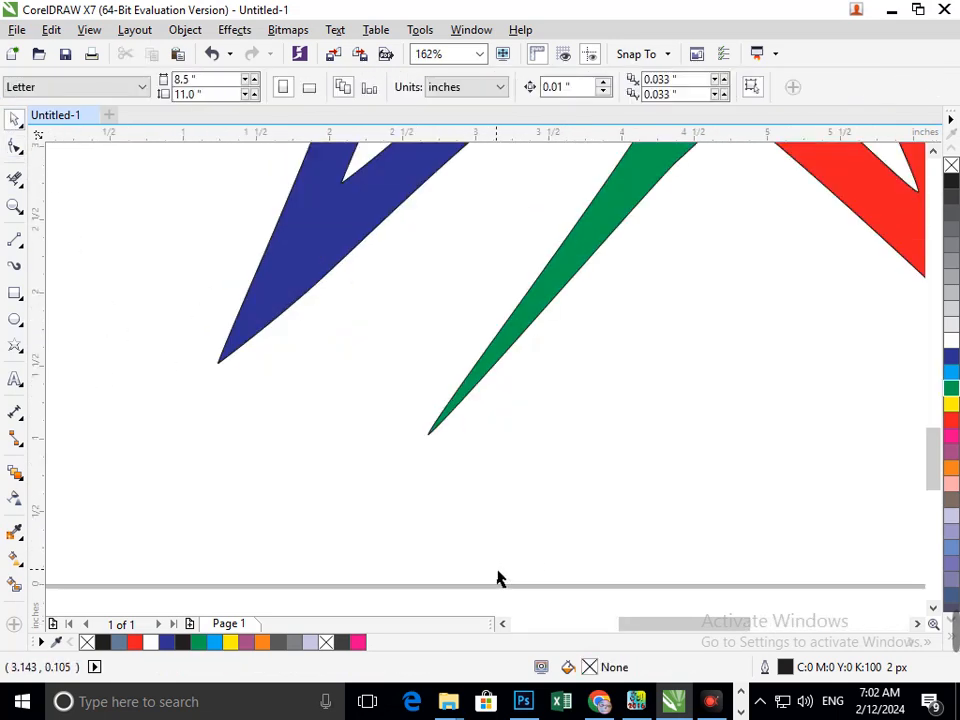
{"action": "left_click", "coordinate": [461, 405]}
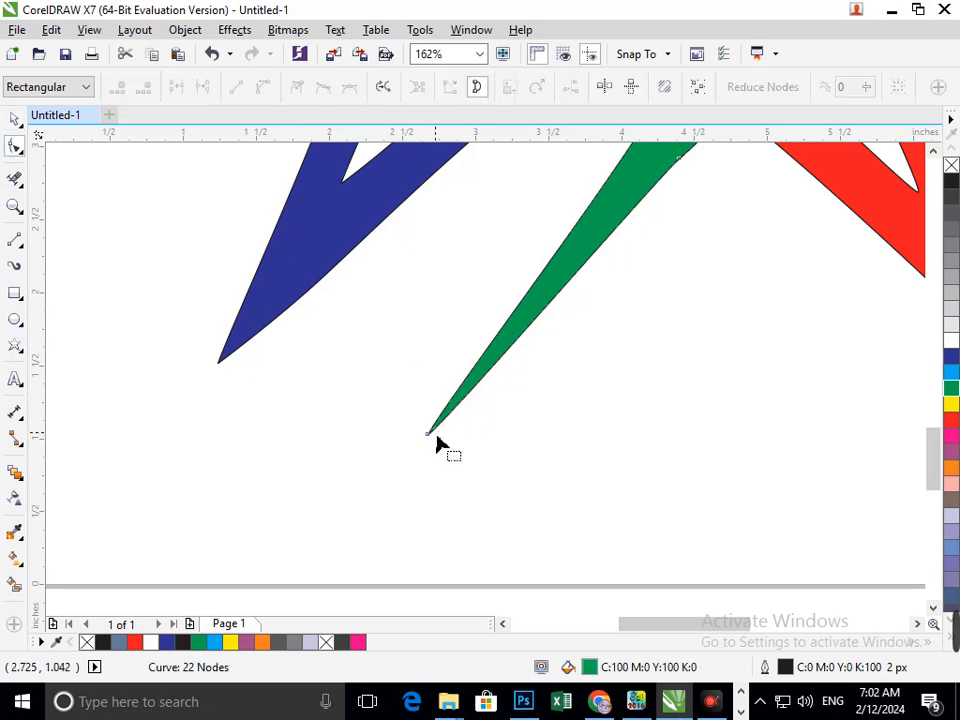
{"action": "left_click_drag", "start_coordinate": [429, 433], "coordinate": [345, 545]}
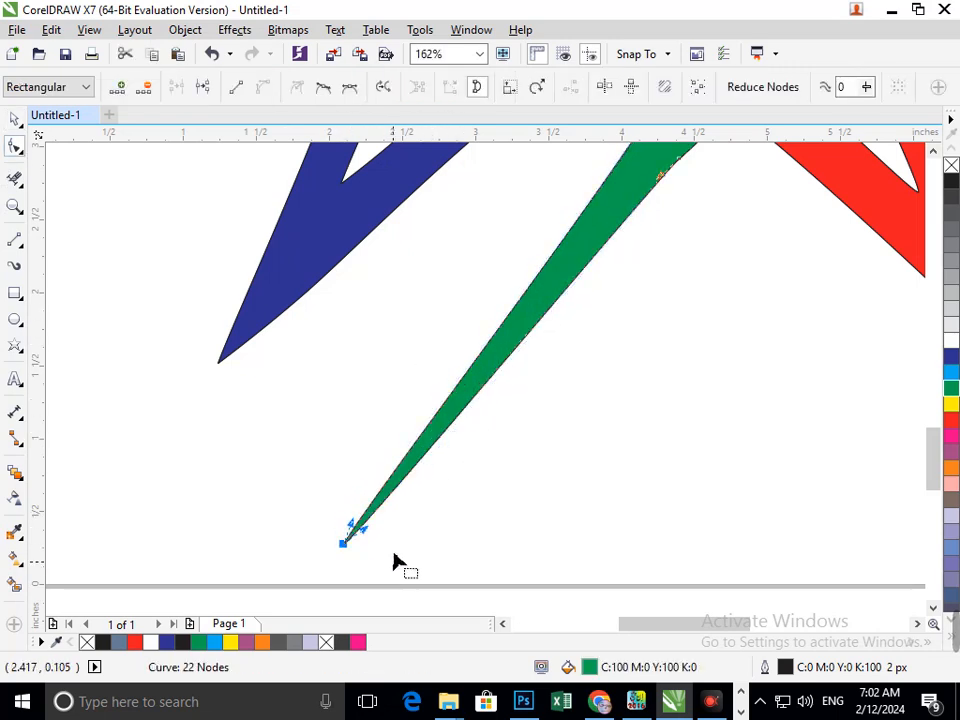
{"action": "scroll", "coordinate": [396, 561], "scroll_direction": "down", "scroll_amount": 4}
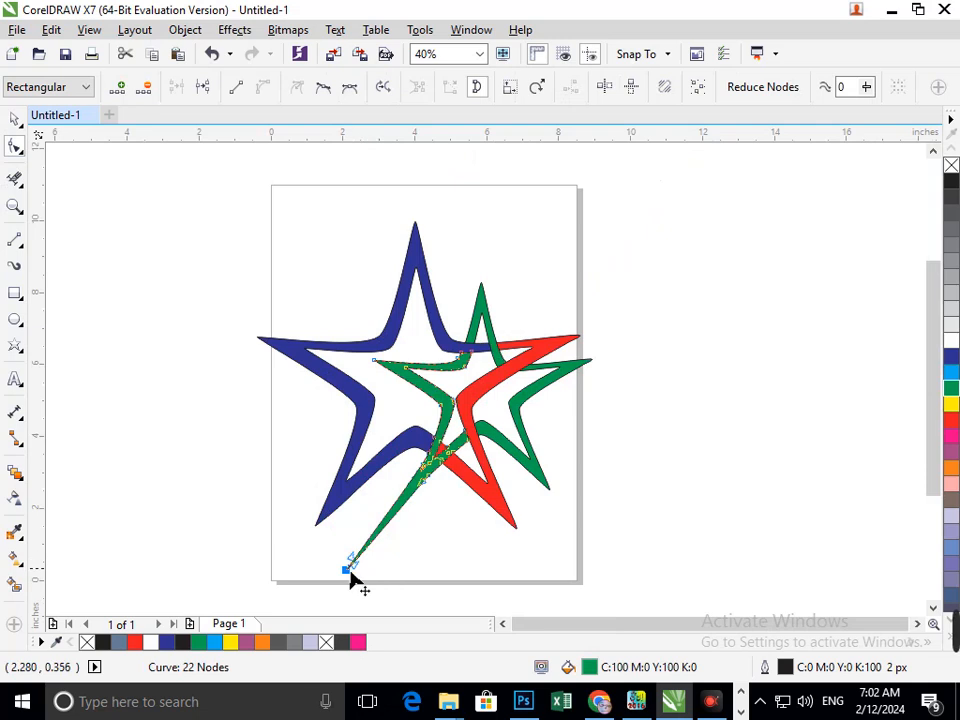
{"action": "left_click_drag", "start_coordinate": [346, 571], "coordinate": [364, 545]}
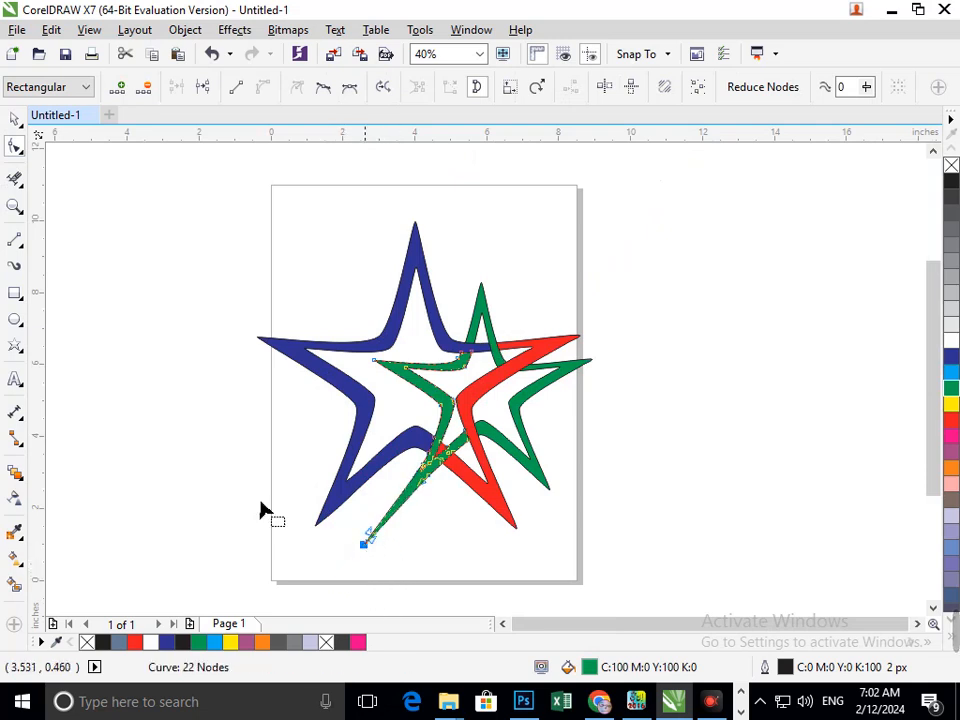
- Draw a small five-pointed star about 1.6 in wide below the green star's lower-left tip
{"action": "left_click", "coordinate": [15, 118]}
{"action": "left_click", "coordinate": [115, 297]}
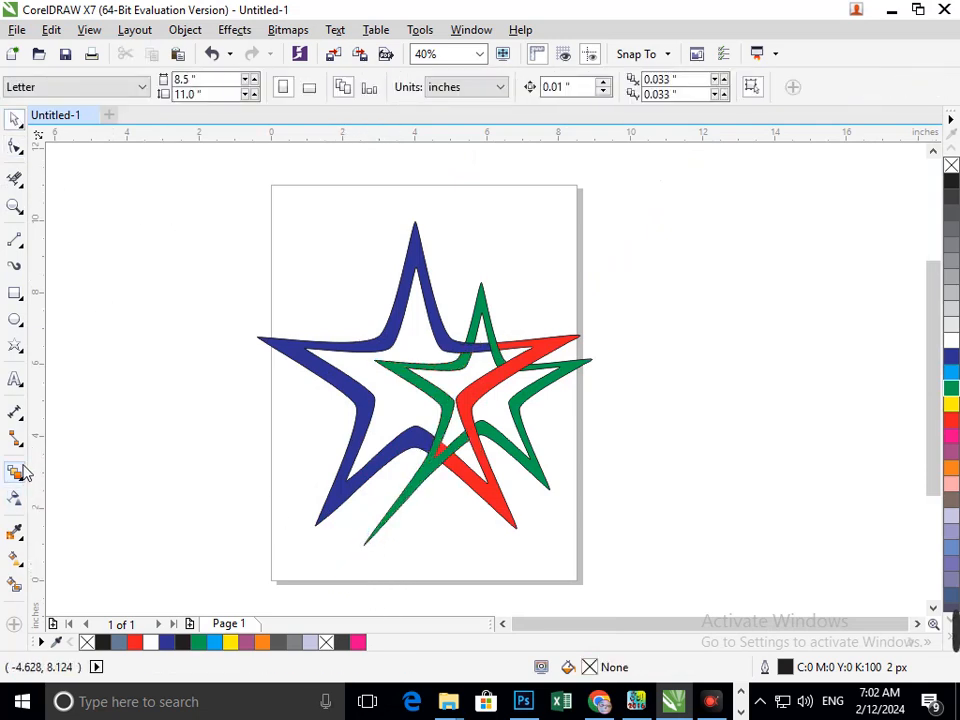
{"action": "left_click", "coordinate": [20, 350]}
{"action": "left_click", "coordinate": [70, 364]}
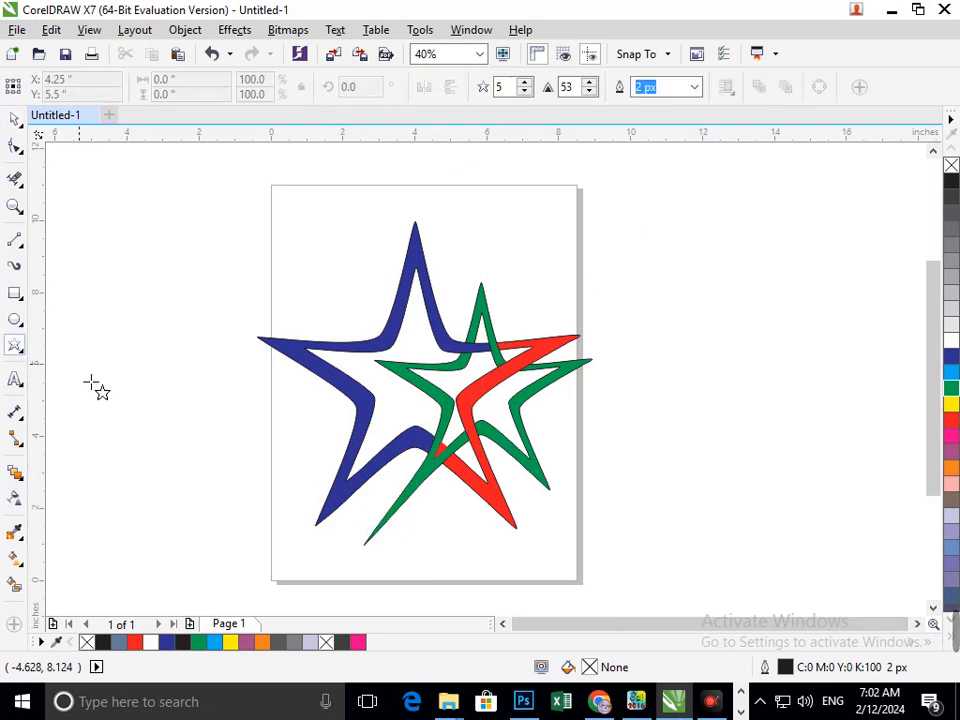
{"action": "left_click_drag", "start_coordinate": [330, 537], "coordinate": [399, 603]}
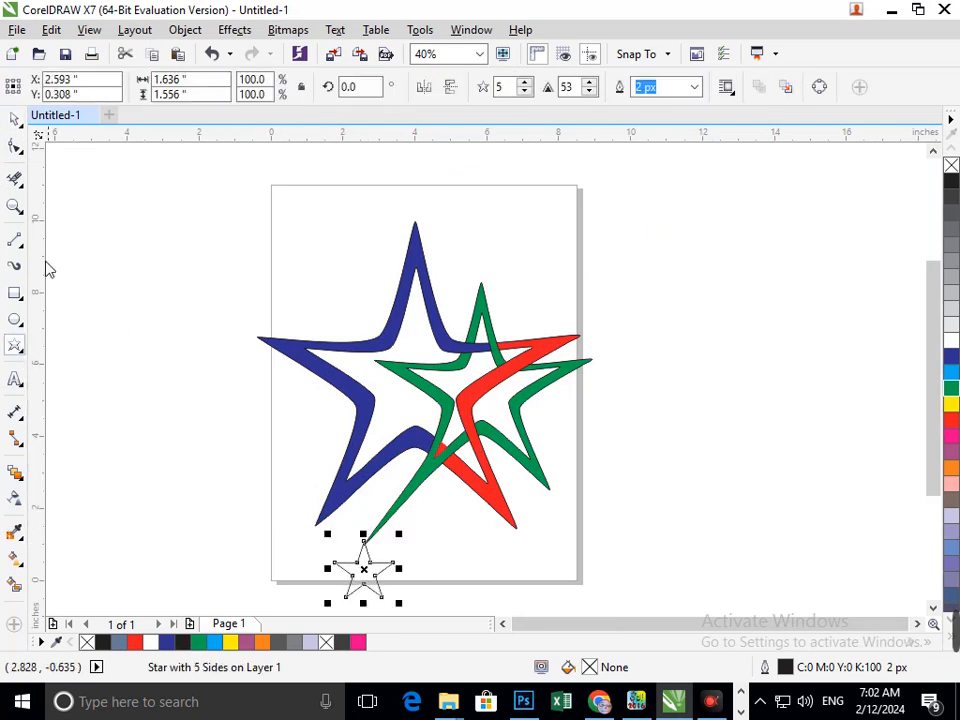
- Move the small star under the green tip and enlarge it to about 2.25 in wide
{"action": "left_click", "coordinate": [16, 120]}
{"action": "left_click", "coordinate": [353, 610]}
{"action": "left_click_drag", "start_coordinate": [349, 572], "coordinate": [356, 577]}
{"action": "left_click", "coordinate": [453, 580]}
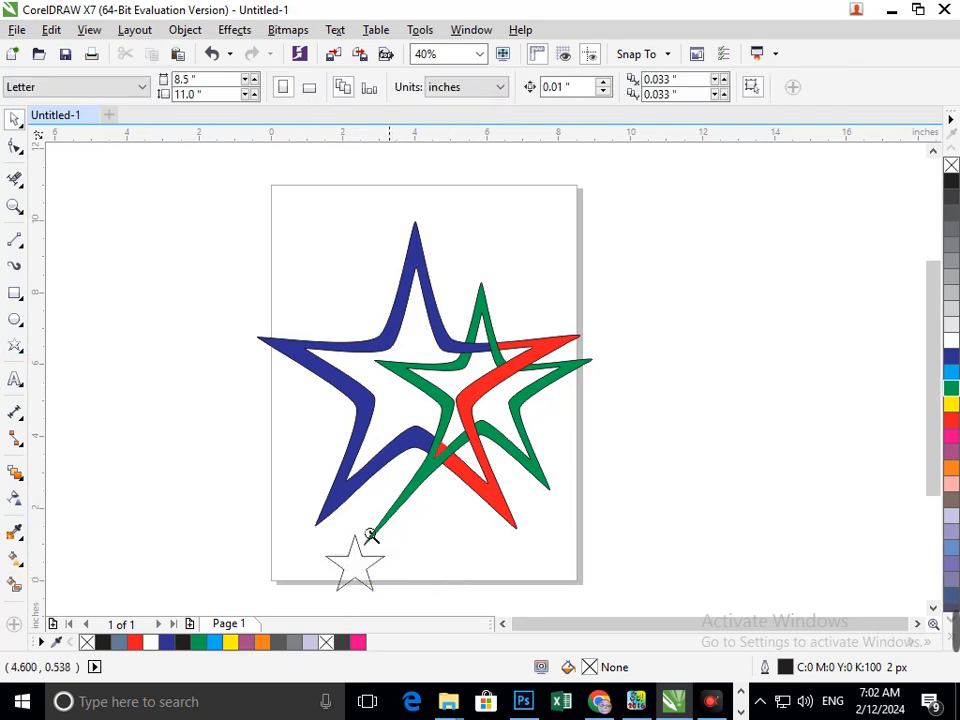
{"action": "scroll", "coordinate": [420, 560], "scroll_direction": "down", "scroll_amount": 3}
{"action": "scroll", "coordinate": [450, 515], "scroll_direction": "up", "scroll_amount": 3}
{"action": "left_click", "coordinate": [514, 510]}
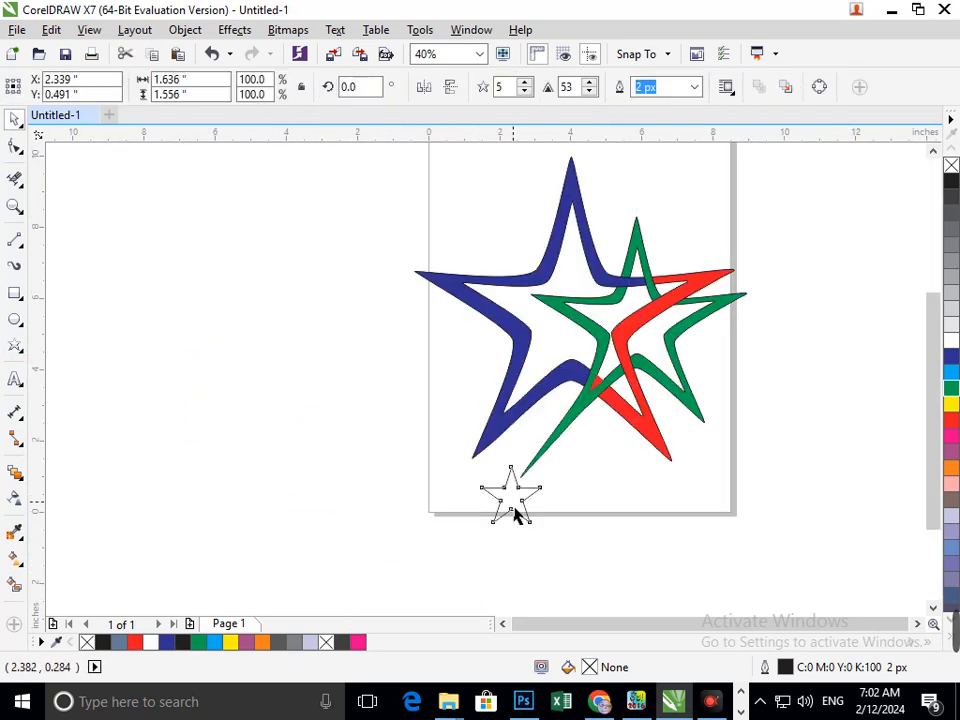
{"action": "mouse_move", "coordinate": [514, 512]}
{"action": "left_mouse_down"}
{"action": "mouse_move", "coordinate": [521, 503]}
{"action": "mouse_move", "coordinate": [472, 548]}
{"action": "mouse_move", "coordinate": [518, 508]}
{"action": "mouse_move", "coordinate": [510, 506]}
{"action": "mouse_move", "coordinate": [521, 518]}
{"action": "left_mouse_up"}
{"action": "left_click", "coordinate": [528, 551]}
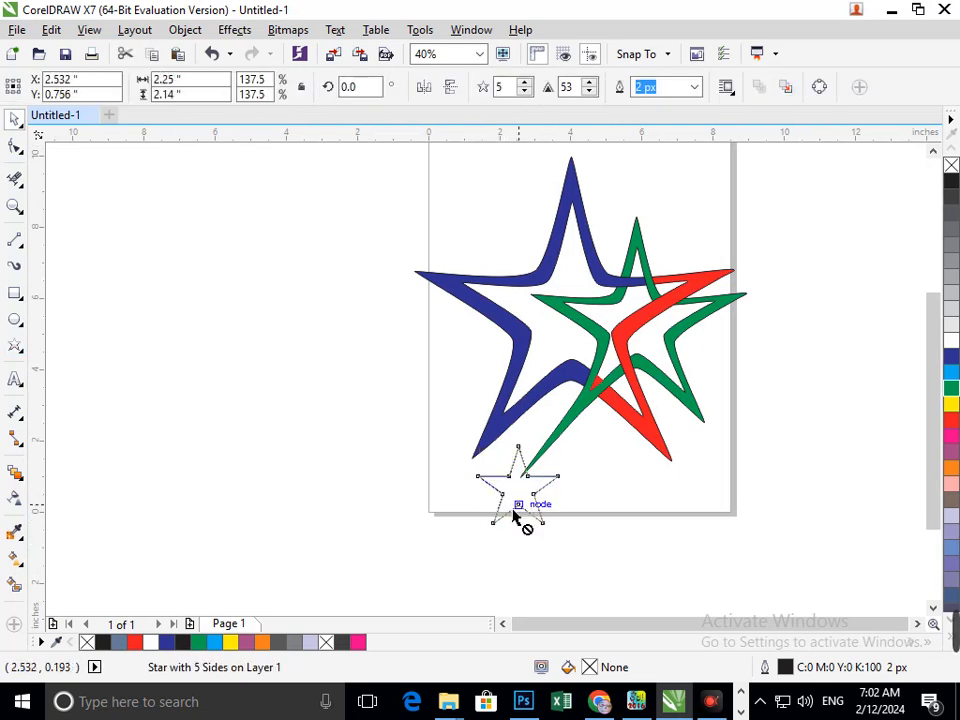
- Nudge the small star left and then back right so its top point meets the green tip
{"action": "key", "text": "Left"}
{"action": "key", "text": "Left"}
{"action": "key", "text": "Left"}
{"action": "key", "text": "Left"}
{"action": "key", "text": "Left"}
{"action": "key", "text": "Left"}
{"action": "key", "text": "Left"}
{"action": "key", "text": "Left"}
{"action": "key", "text": "Left"}
{"action": "key", "text": "Left"}
{"action": "key", "text": "Left"}
{"action": "key", "text": "Left"}
{"action": "key", "text": "Left"}
{"action": "key", "text": "Left"}
{"action": "key", "text": "Left"}
{"action": "key", "text": "Left"}
{"action": "key", "text": "Left"}
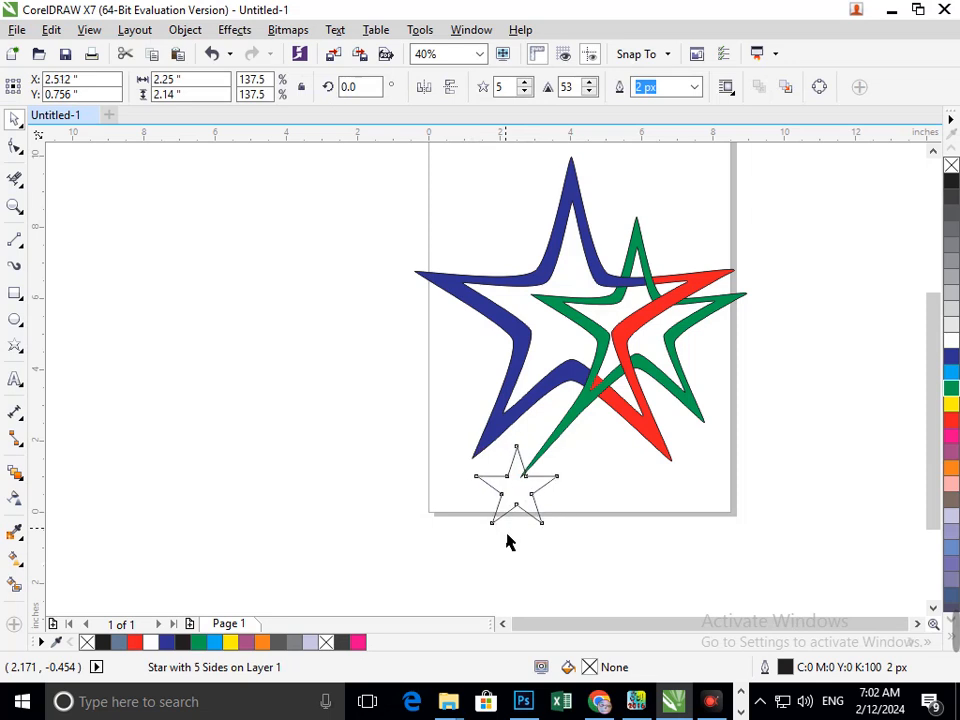
{"action": "key", "text": "Right"}
{"action": "key", "text": "Right"}
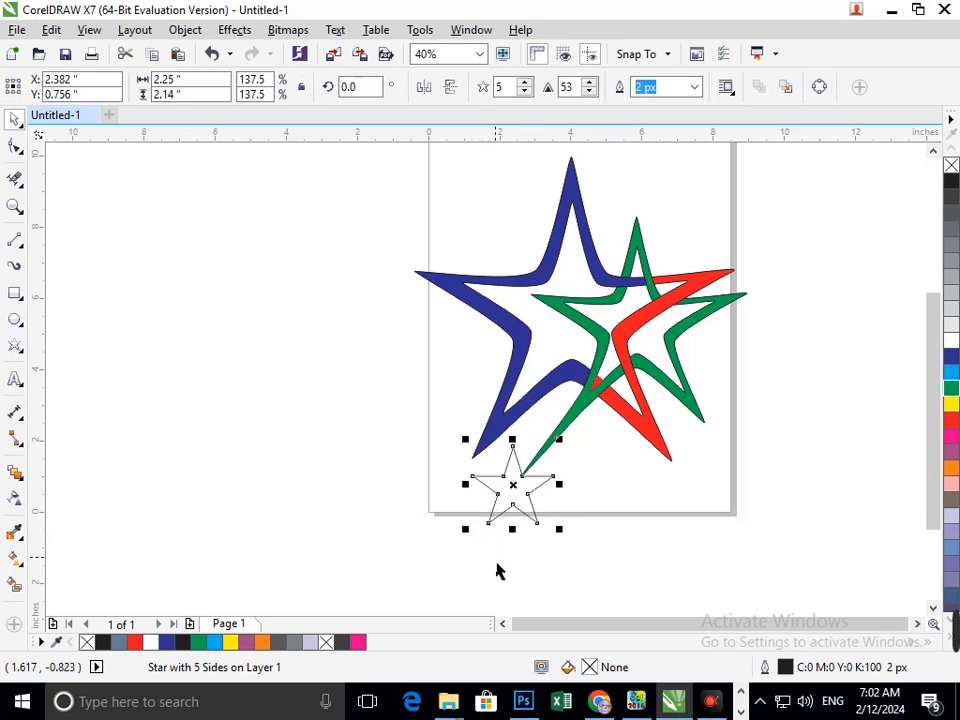
{"action": "left_click", "coordinate": [513, 571]}
{"action": "key", "text": "F2"}
{"action": "left_click_drag", "start_coordinate": [430, 414], "coordinate": [623, 587]}
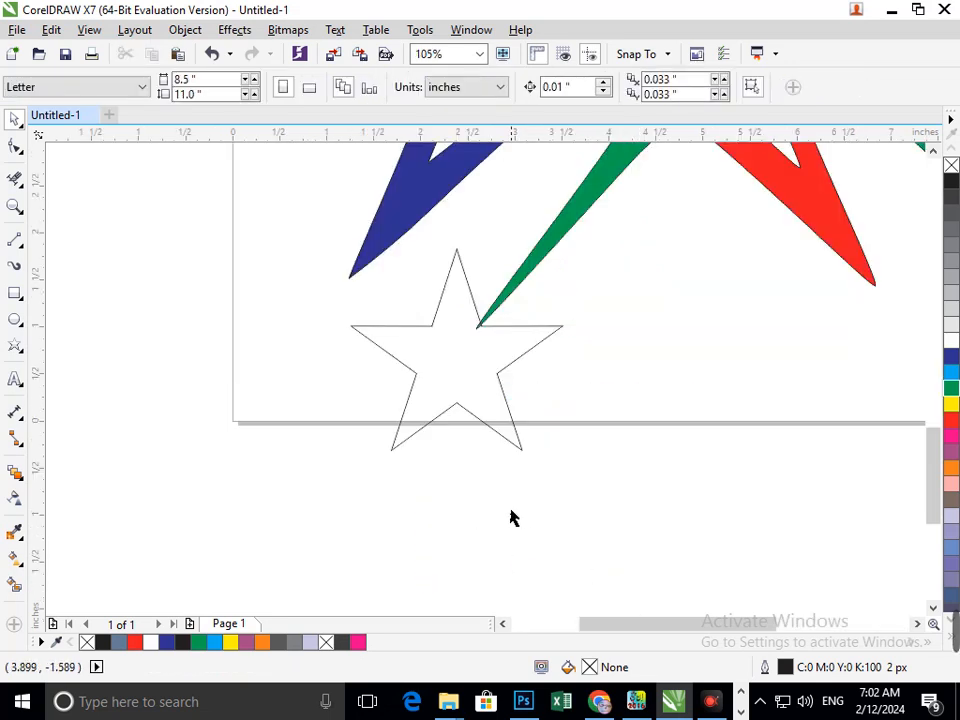
{"action": "left_click", "coordinate": [411, 439]}
{"action": "left_click_drag", "start_coordinate": [345, 460], "coordinate": [332, 522]}
{"action": "key", "text": "ctrl+z"}
- Add an outside contour around the small star with the Contour tool
{"action": "left_click", "coordinate": [16, 474]}
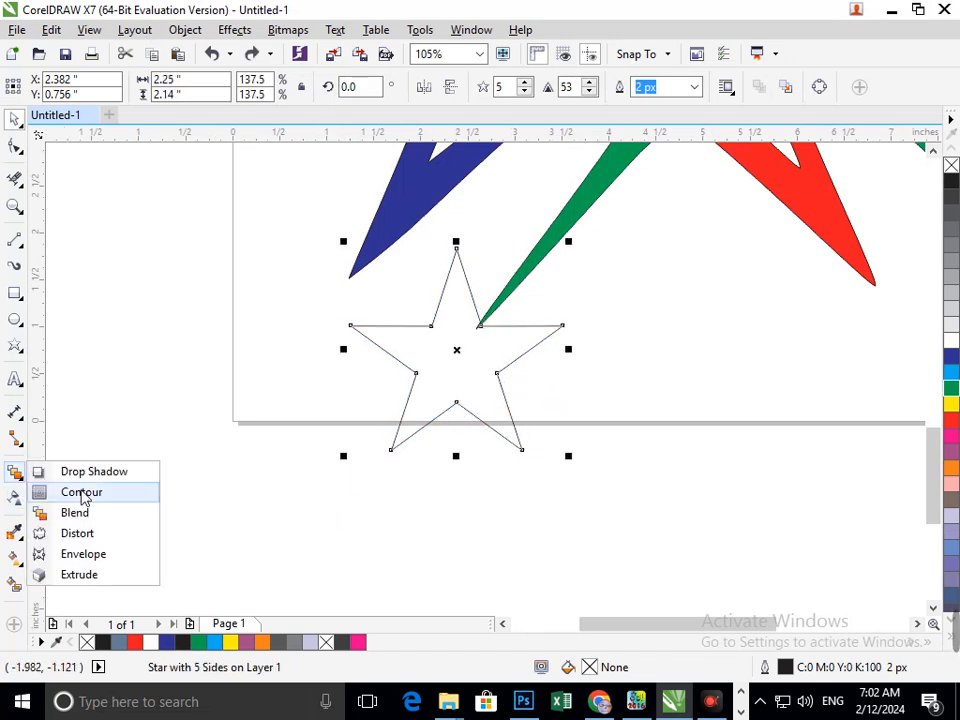
{"action": "left_click", "coordinate": [79, 491]}
{"action": "mouse_move", "coordinate": [394, 450]}
{"action": "left_mouse_down"}
{"action": "mouse_move", "coordinate": [380, 477]}
{"action": "mouse_move", "coordinate": [384, 467]}
{"action": "left_mouse_up"}
- Erase the overlapping lines at the junction where the contoured star meets the green tip
{"action": "left_click", "coordinate": [16, 176]}
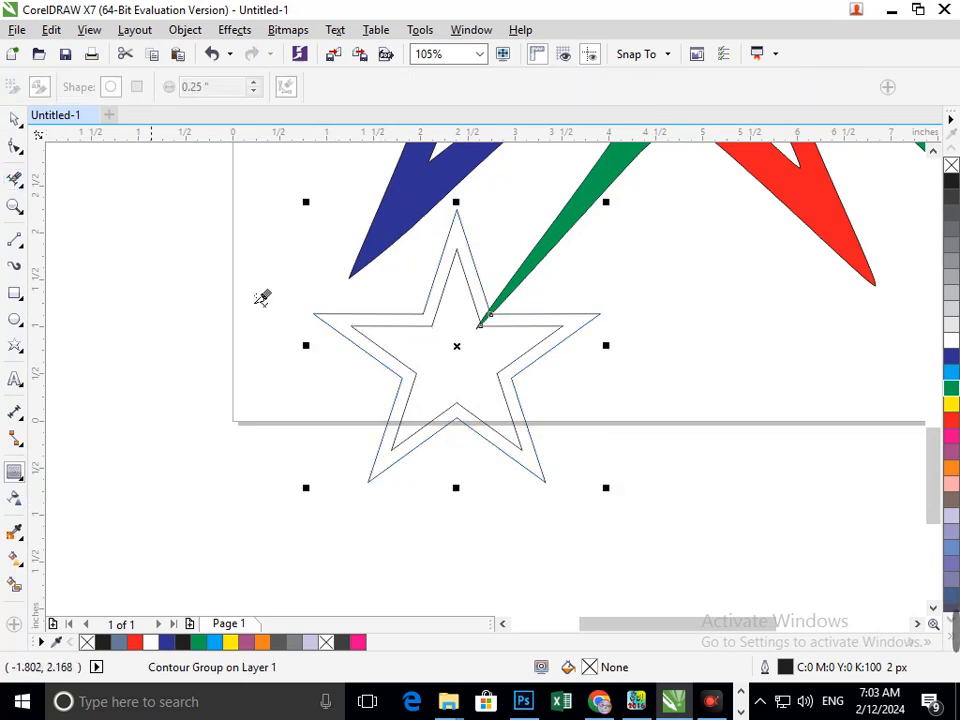
{"action": "scroll", "coordinate": [523, 366], "scroll_direction": "up", "scroll_amount": 5}
{"action": "mouse_move", "coordinate": [556, 437]}
{"action": "left_mouse_down"}
{"action": "mouse_move", "coordinate": [592, 438]}
{"action": "mouse_move", "coordinate": [619, 398]}
{"action": "mouse_move", "coordinate": [567, 426]}
{"action": "mouse_move", "coordinate": [605, 410]}
{"action": "mouse_move", "coordinate": [605, 392]}
{"action": "mouse_move", "coordinate": [585, 429]}
{"action": "left_mouse_up"}
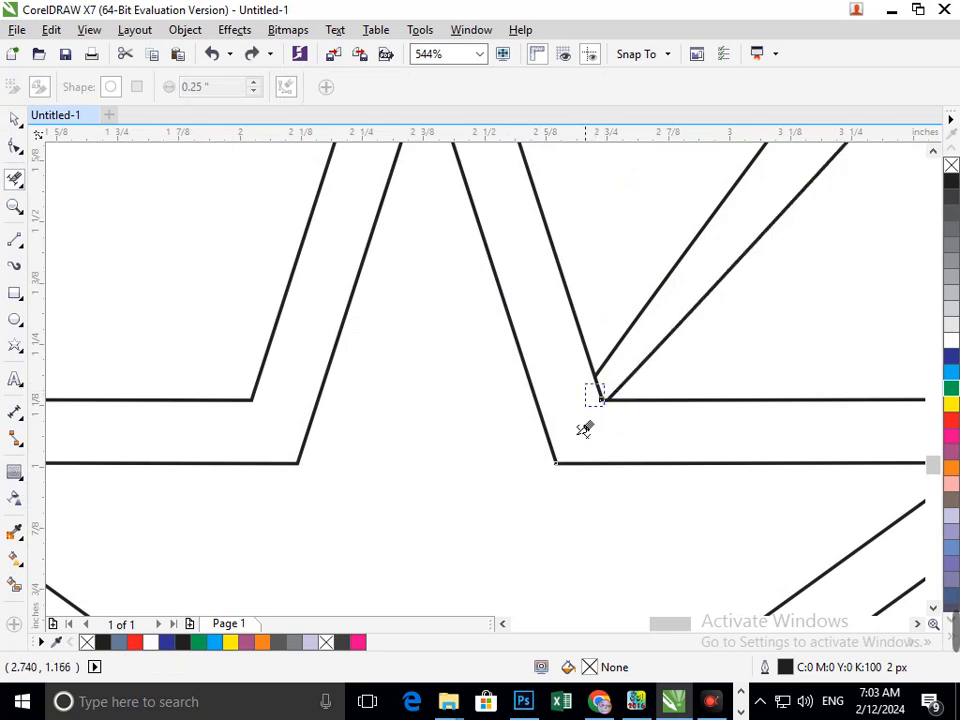
{"action": "left_click", "coordinate": [125, 263]}
{"action": "key", "text": "F3"}
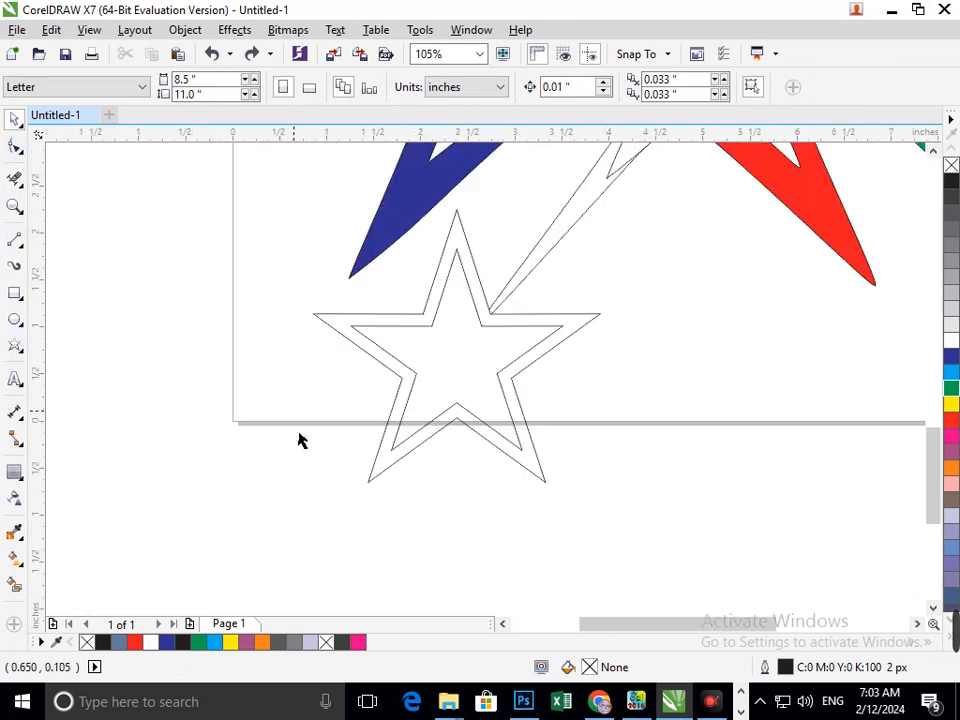
- Break the contour group apart into separate star outlines
{"action": "left_click", "coordinate": [393, 452]}
{"action": "left_click", "coordinate": [178, 36]}
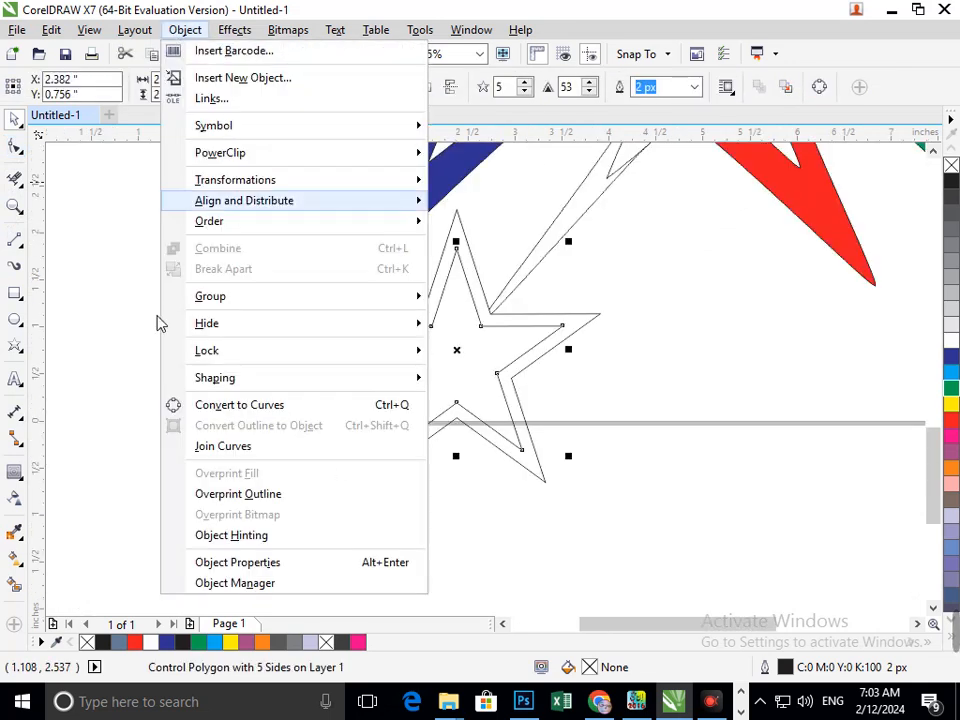
{"action": "left_click", "coordinate": [195, 321]}
{"action": "left_click_drag", "start_coordinate": [391, 461], "coordinate": [344, 477]}
{"action": "key", "text": "Escape"}
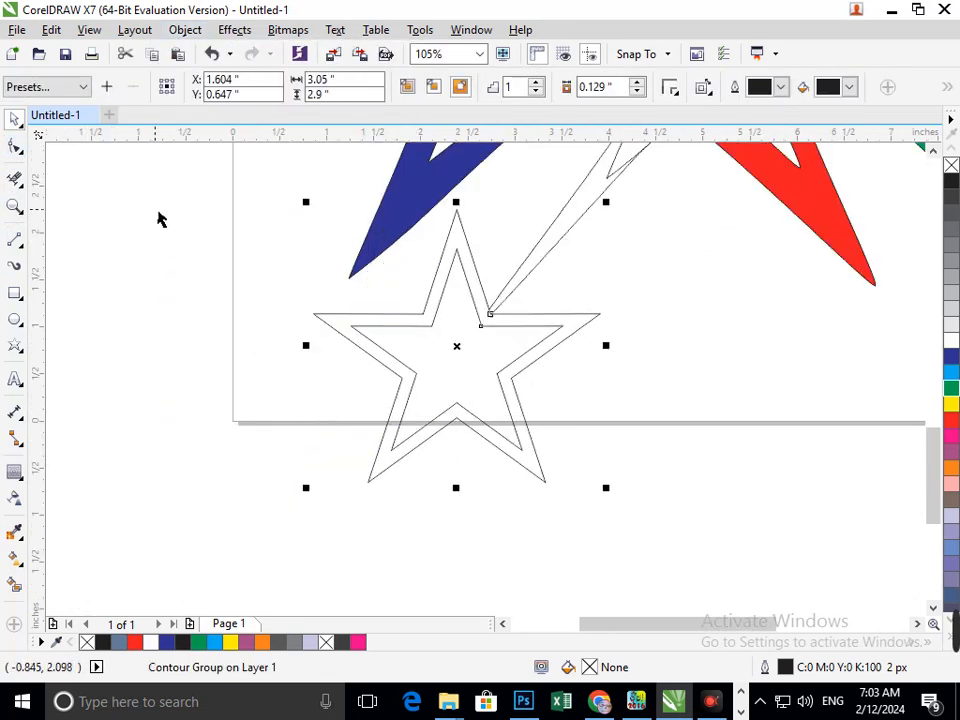
{"action": "left_click", "coordinate": [185, 29]}
{"action": "left_click", "coordinate": [262, 270]}
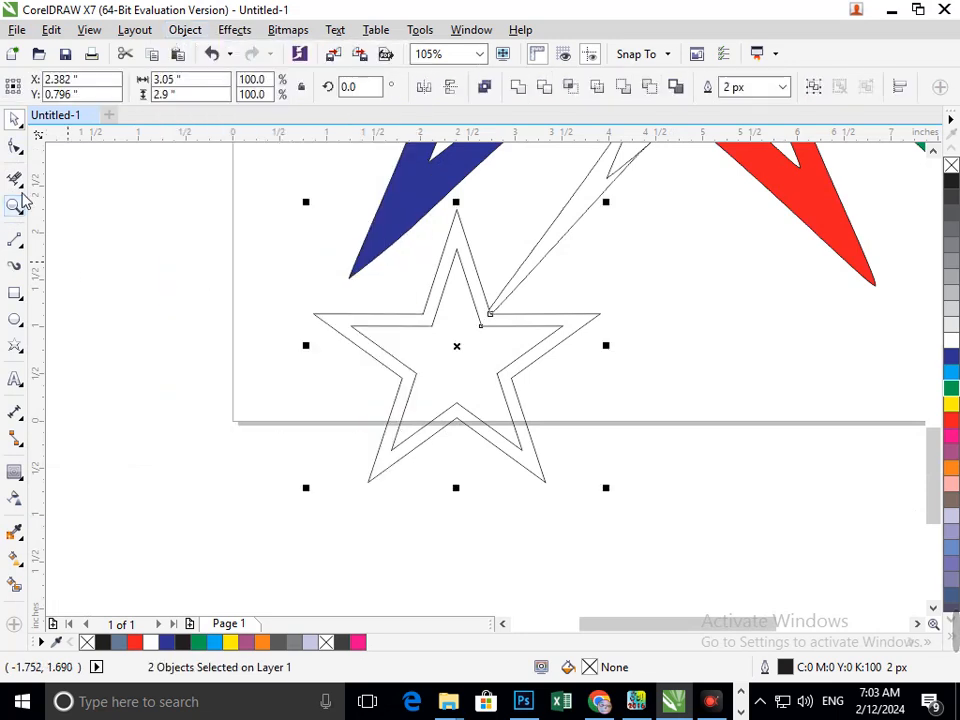
{"action": "left_click", "coordinate": [14, 178]}
{"action": "scroll", "coordinate": [490, 318], "scroll_direction": "up", "scroll_amount": 5}
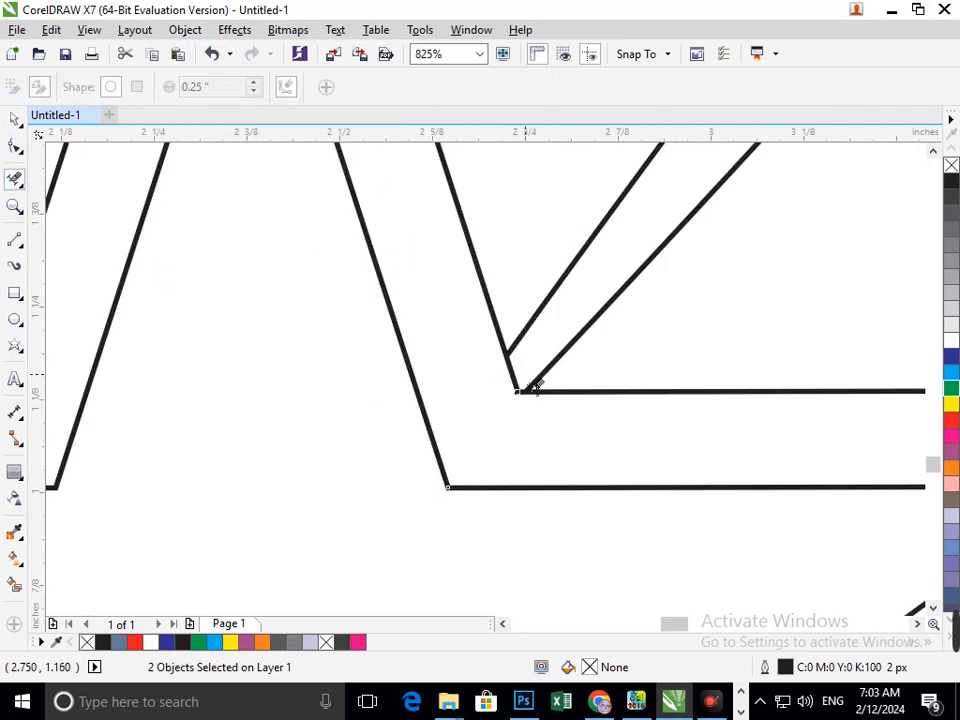
{"action": "left_click", "coordinate": [535, 386]}
{"action": "key", "text": "ctrl+z"}
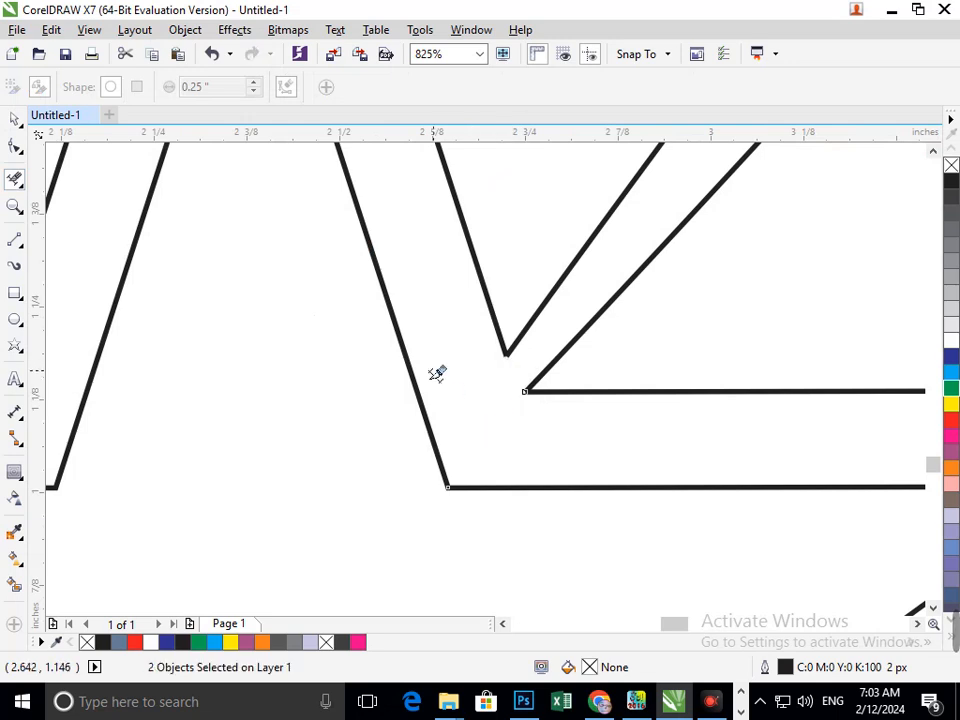
{"action": "scroll", "coordinate": [489, 315], "scroll_direction": "down", "scroll_amount": 5}
{"action": "scroll", "coordinate": [489, 497], "scroll_direction": "down", "scroll_amount": 2}
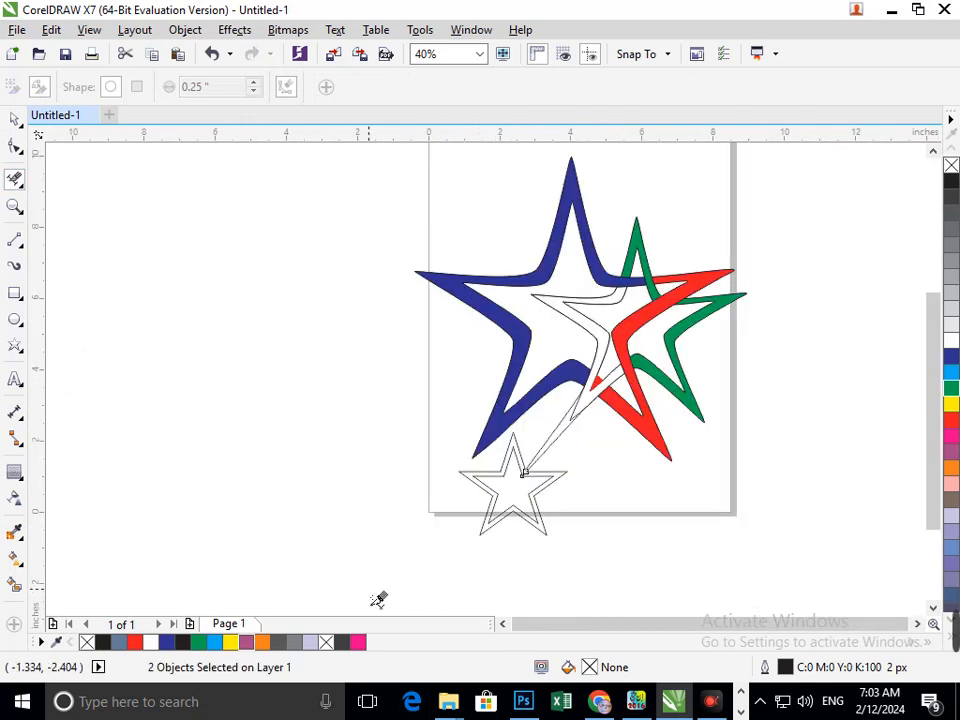
{"action": "scroll", "coordinate": [492, 446], "scroll_direction": "up", "scroll_amount": 5}
{"action": "left_click", "coordinate": [412, 395]}
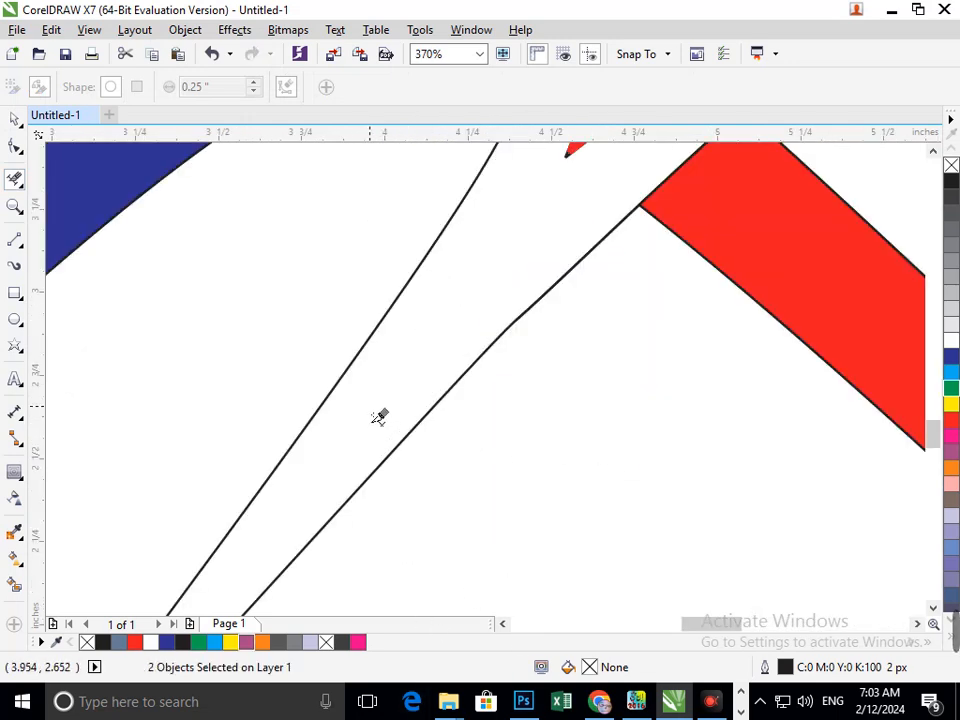
{"action": "key", "text": "F3"}
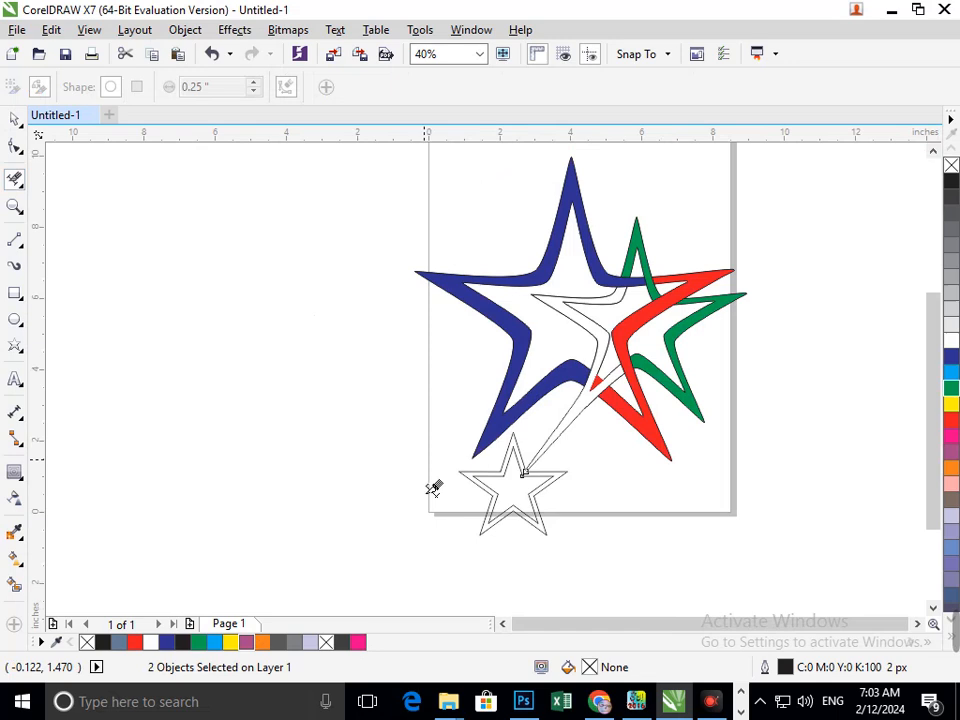
- Smart fill the band between the star outlines and the connecting strand, and colour it yellow
{"action": "left_click", "coordinate": [14, 585]}
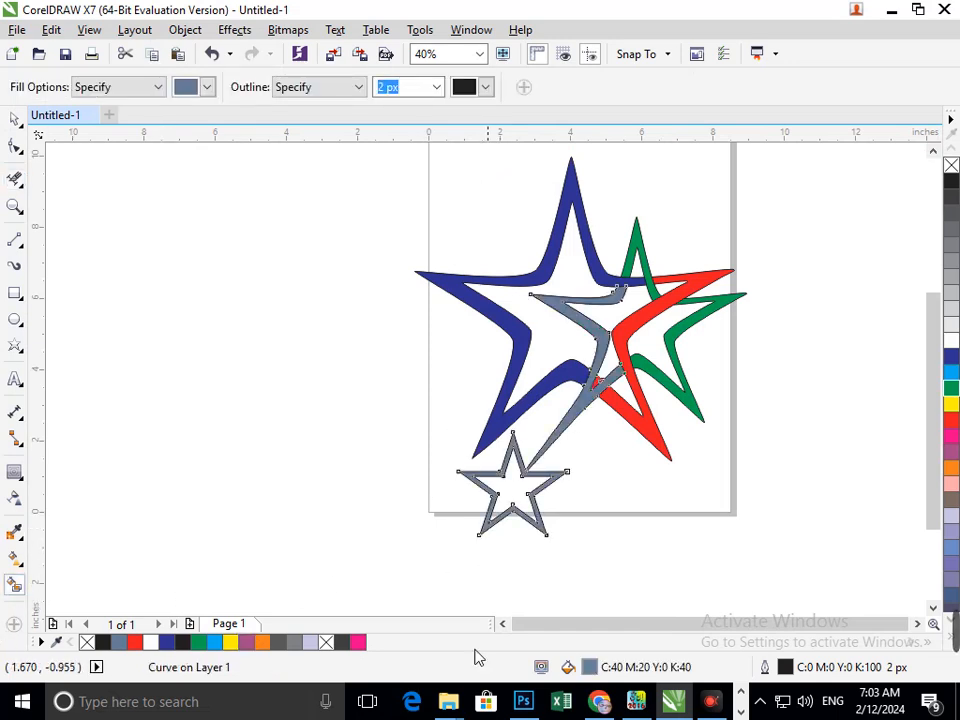
{"action": "left_click", "coordinate": [951, 405]}
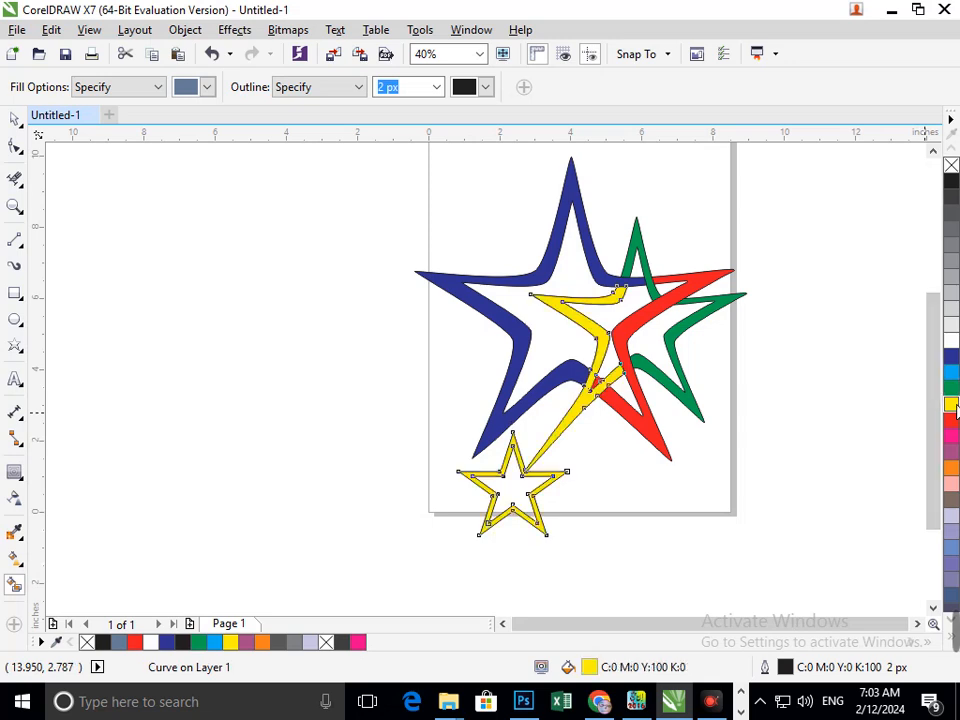
- Smart fill the inner area of the small star with the default gray
{"action": "left_click", "coordinate": [14, 119]}
{"action": "left_click", "coordinate": [770, 561]}
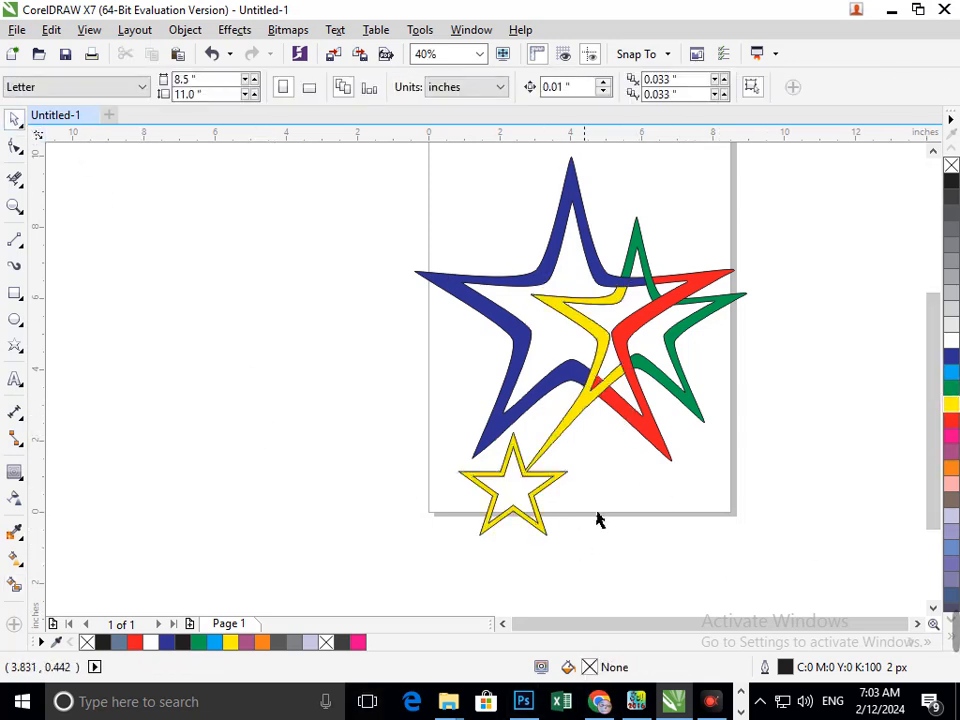
{"action": "scroll", "coordinate": [597, 519], "scroll_direction": "down", "scroll_amount": 3}
{"action": "scroll", "coordinate": [219, 479], "scroll_direction": "up", "scroll_amount": 2}
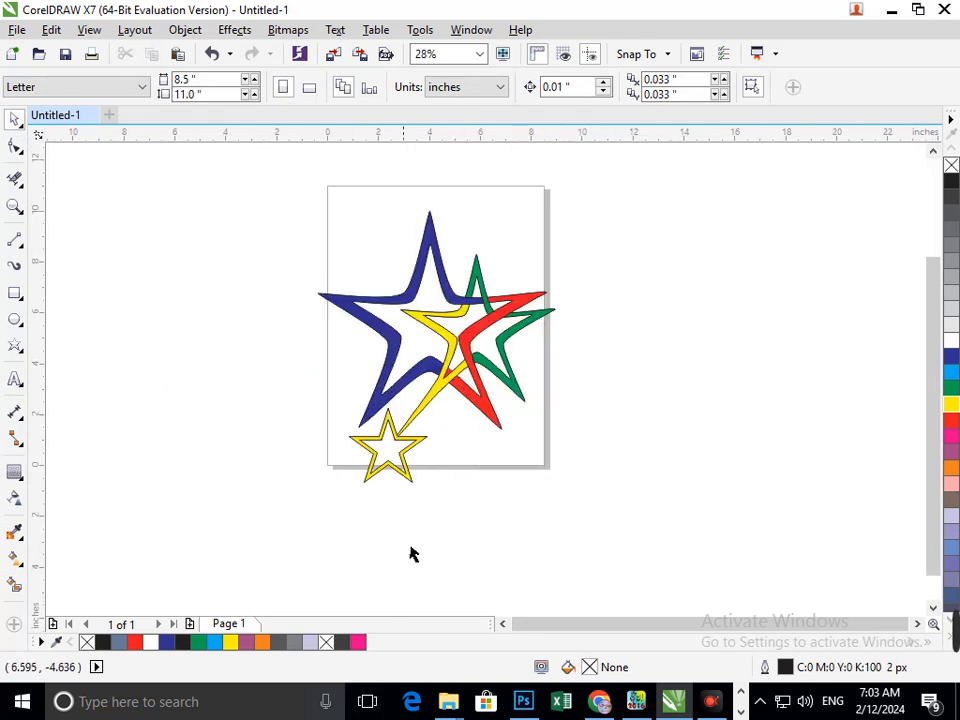
{"action": "left_click", "coordinate": [14, 585]}
{"action": "left_click", "coordinate": [380, 455]}
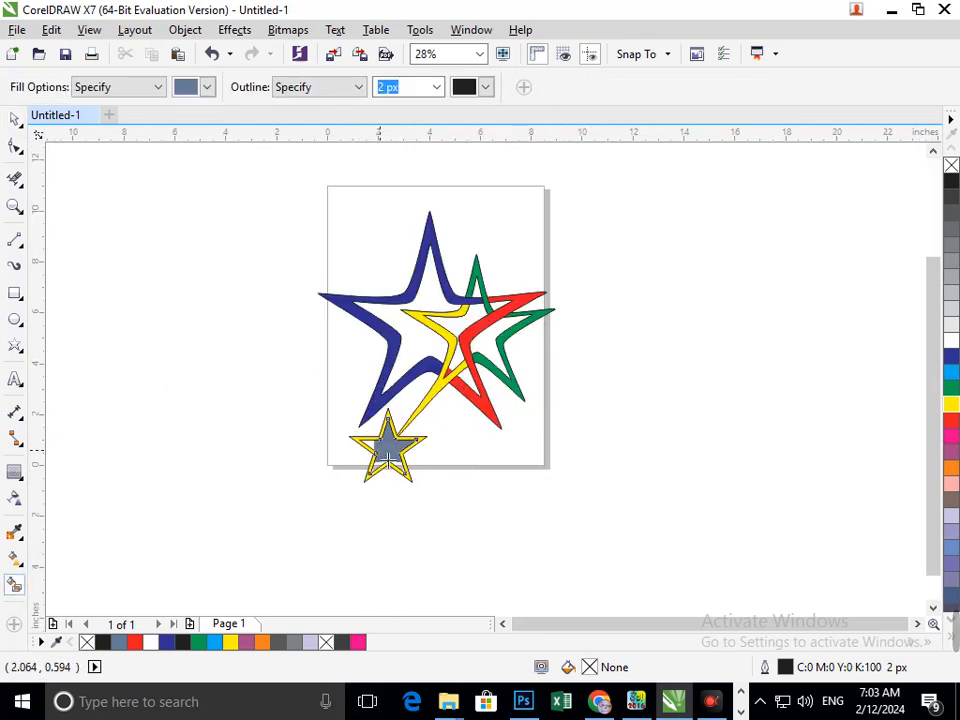
- Shrink the gray inner star to 41.5% of its size
{"action": "key", "text": "F2"}
{"action": "left_click_drag", "start_coordinate": [336, 390], "coordinate": [524, 520]}
{"action": "left_click", "coordinate": [15, 120]}
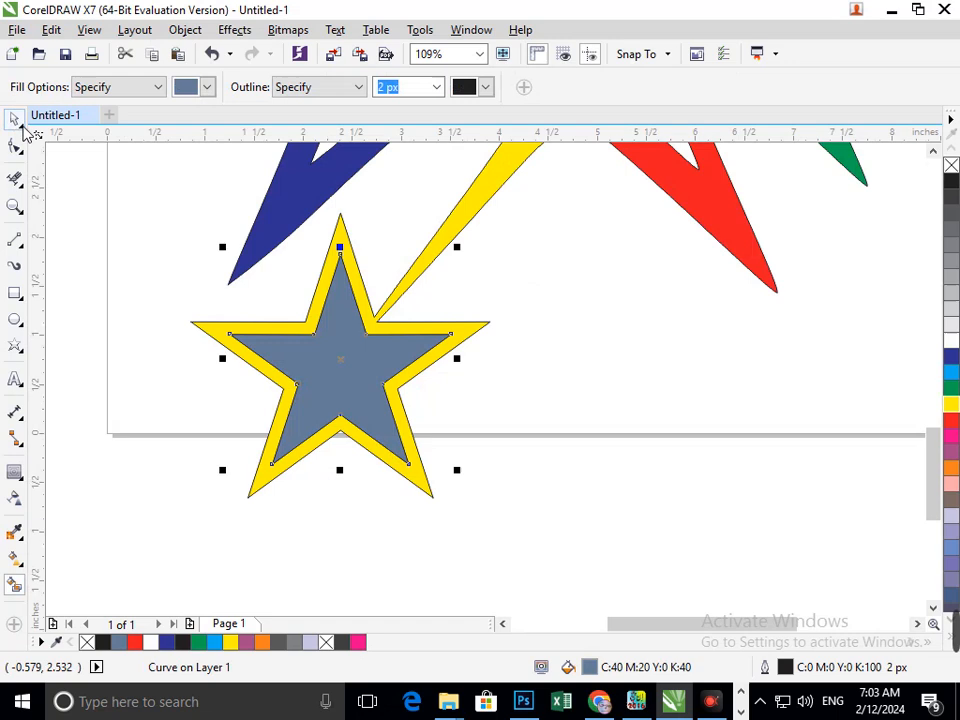
{"action": "left_click", "coordinate": [300, 418]}
{"action": "left_click_drag", "start_coordinate": [226, 473], "coordinate": [294, 450]}
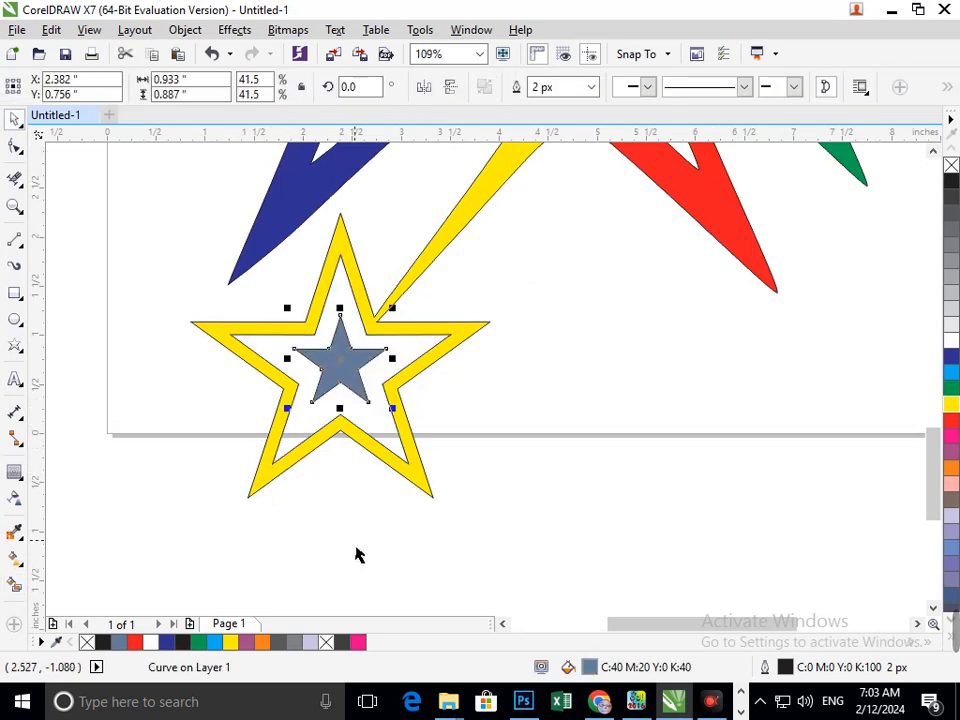
{"action": "left_click", "coordinate": [358, 549]}
{"action": "key", "text": "F3"}
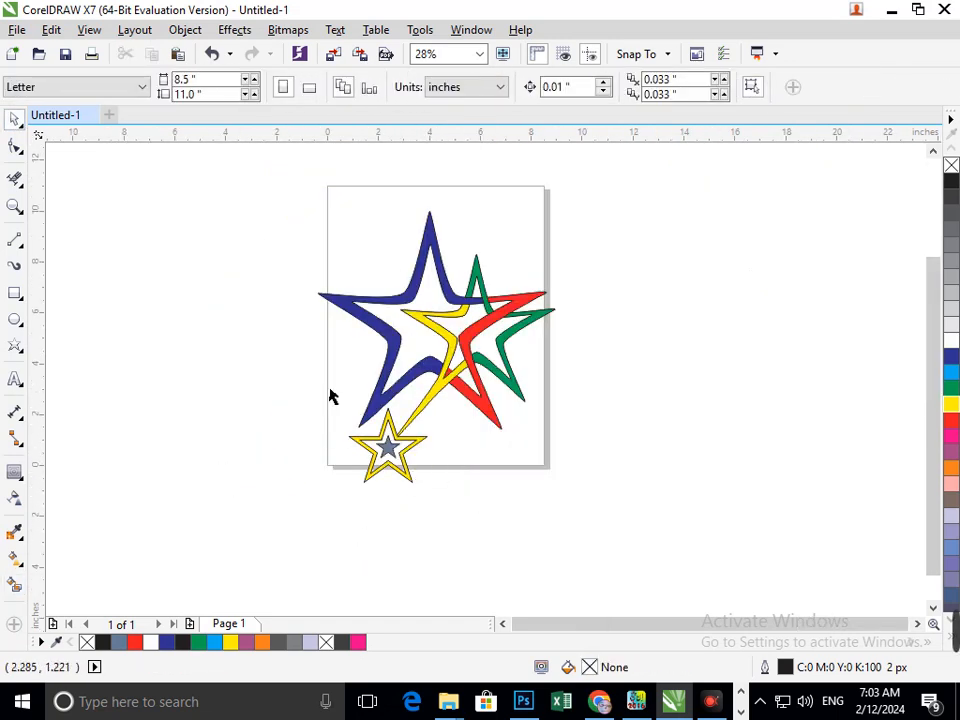
- Duplicate the gray star at about 57.9% size and send the copy to the back
{"action": "key", "text": "F2"}
{"action": "left_click_drag", "start_coordinate": [330, 379], "coordinate": [494, 529]}
{"action": "left_click", "coordinate": [420, 379]}
{"action": "left_click_drag", "start_coordinate": [463, 416], "coordinate": [476, 454]}
{"action": "left_click", "coordinate": [662, 516]}
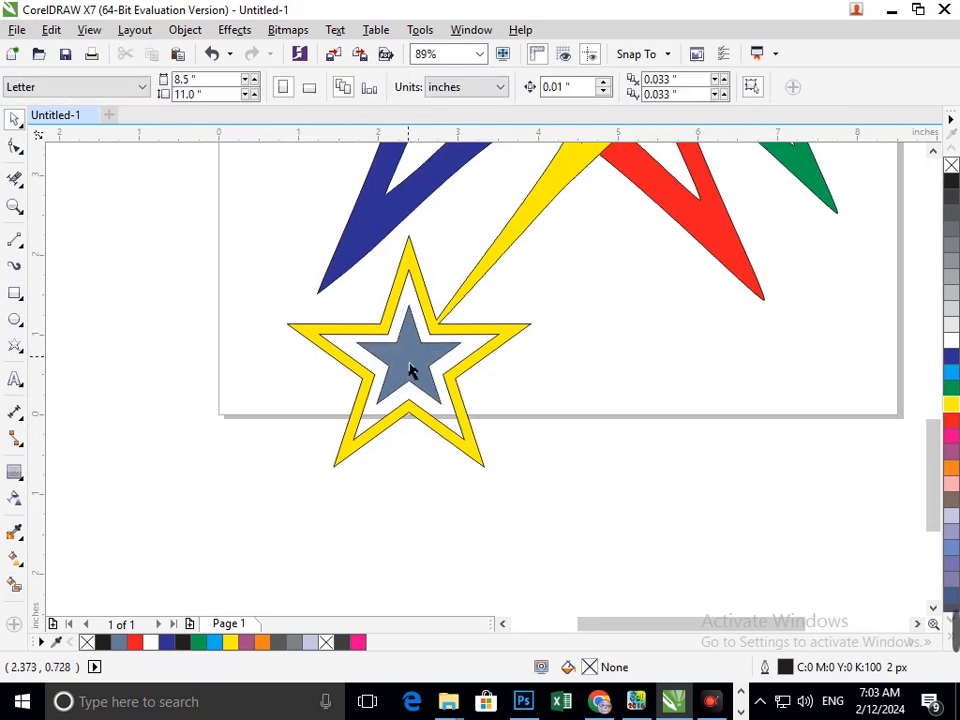
{"action": "left_click", "coordinate": [421, 370]}
{"action": "key", "text": "shift+Page_Down"}
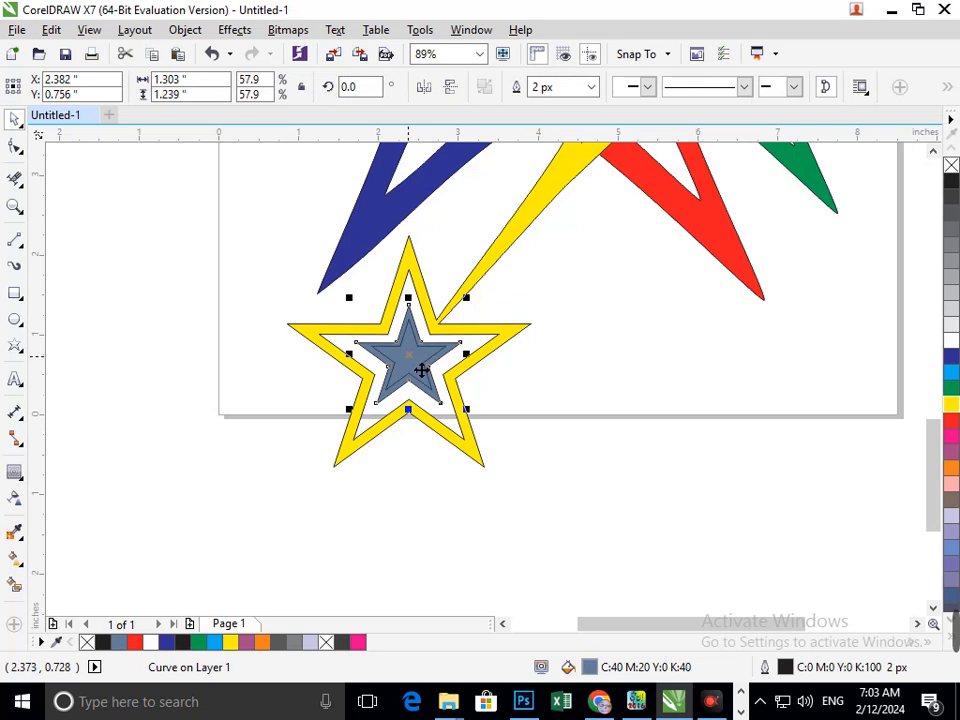
- Fill the smallest inner star white
{"action": "left_click", "coordinate": [493, 356]}
{"action": "left_click", "coordinate": [405, 386]}
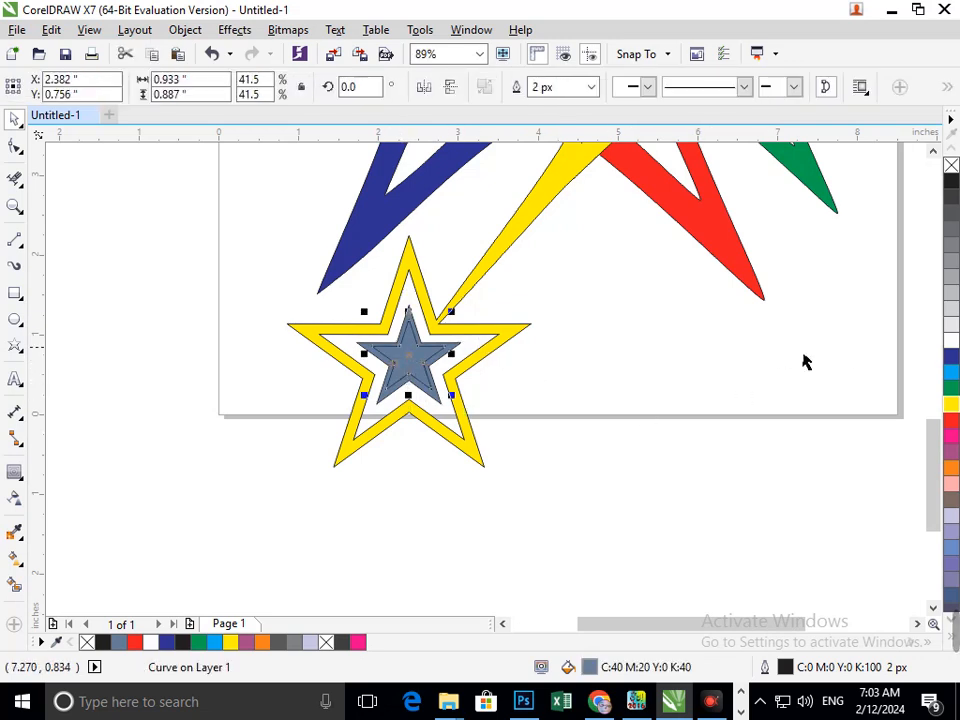
{"action": "left_click", "coordinate": [945, 346]}
{"action": "left_click", "coordinate": [756, 420]}
{"action": "scroll", "coordinate": [503, 421], "scroll_direction": "down", "scroll_amount": 3}
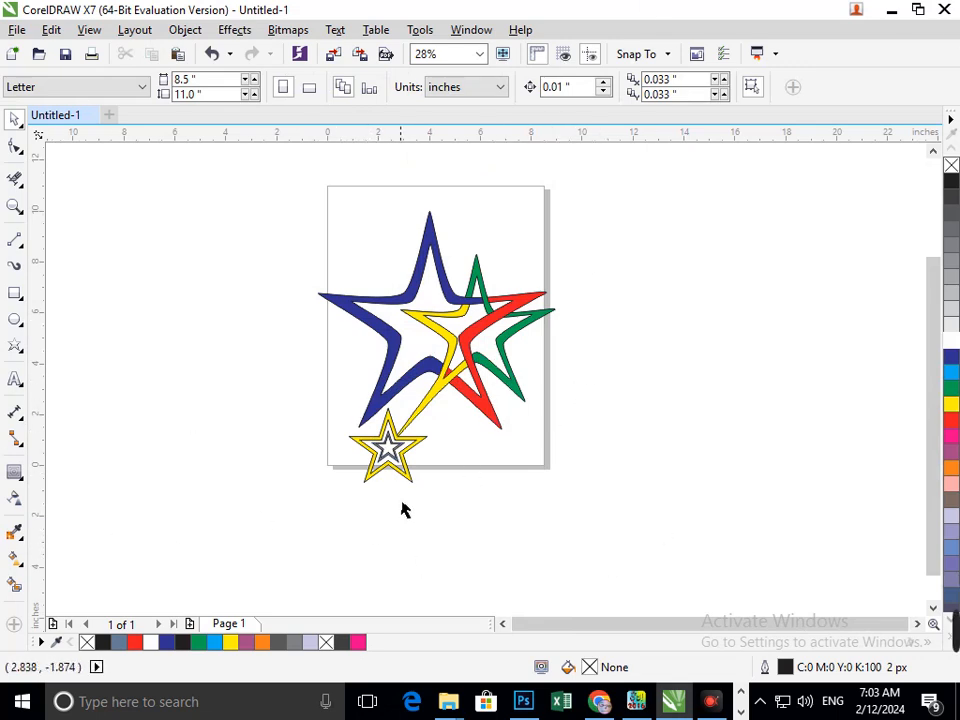
{"action": "left_click_drag", "start_coordinate": [391, 455], "coordinate": [307, 460]}
{"action": "key", "text": "ctrl+z"}
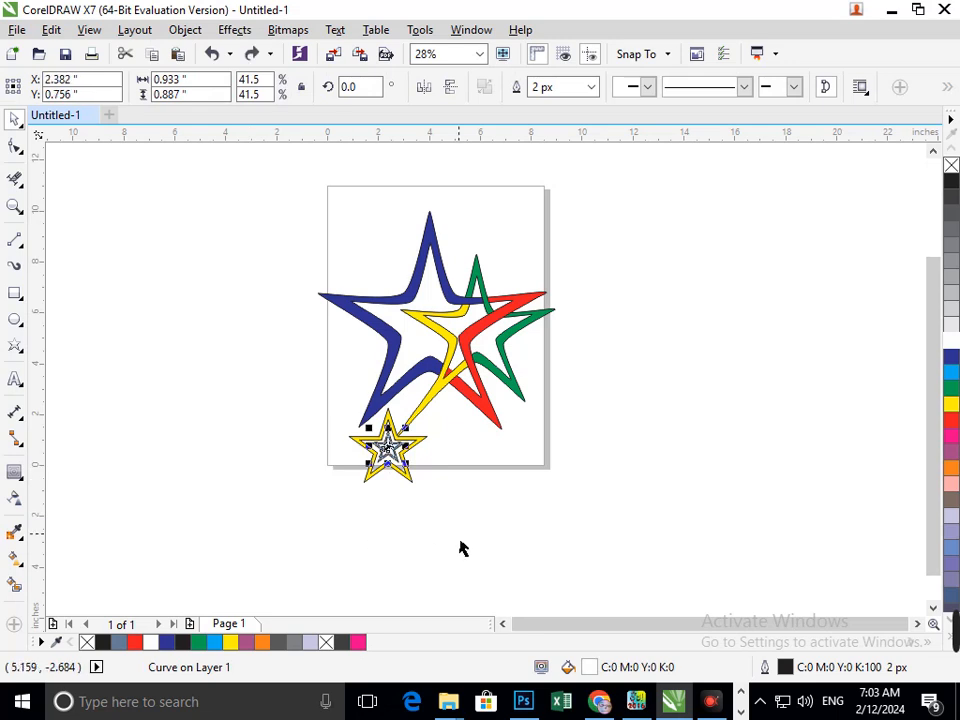
{"action": "left_click", "coordinate": [445, 540]}
{"action": "scroll", "coordinate": [357, 418], "scroll_direction": "up", "scroll_amount": 3}
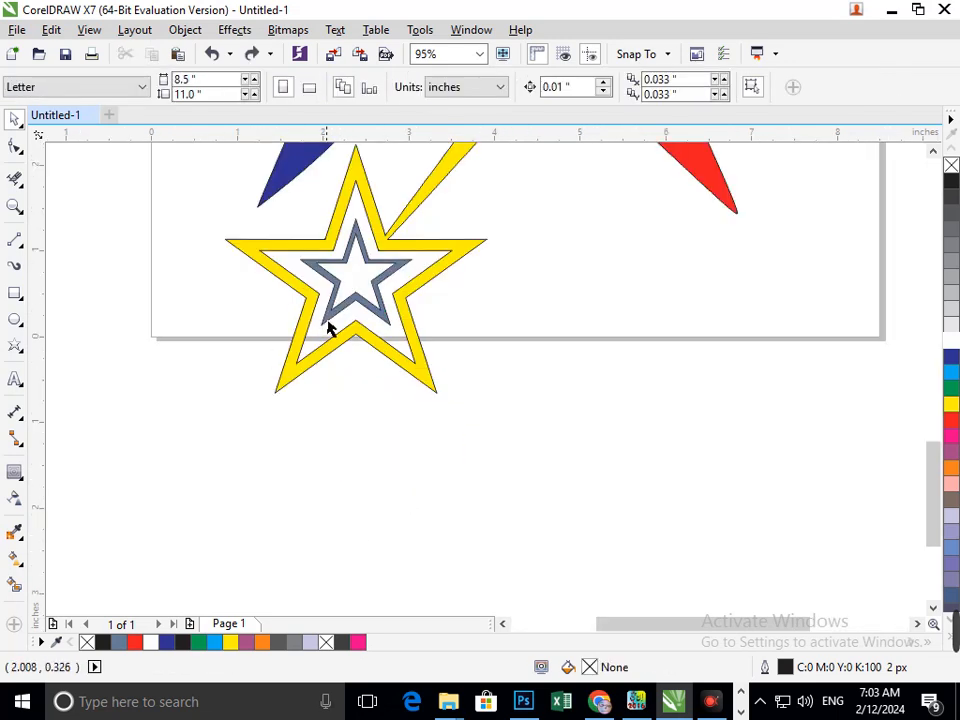
- Fill the gray inner star of the small star yellow
{"action": "left_click", "coordinate": [328, 328]}
{"action": "left_click", "coordinate": [452, 360]}
{"action": "left_click_drag", "start_coordinate": [337, 322], "coordinate": [279, 334]}
{"action": "key", "text": "ctrl+z"}
{"action": "left_click", "coordinate": [951, 405]}
{"action": "left_click", "coordinate": [634, 454]}
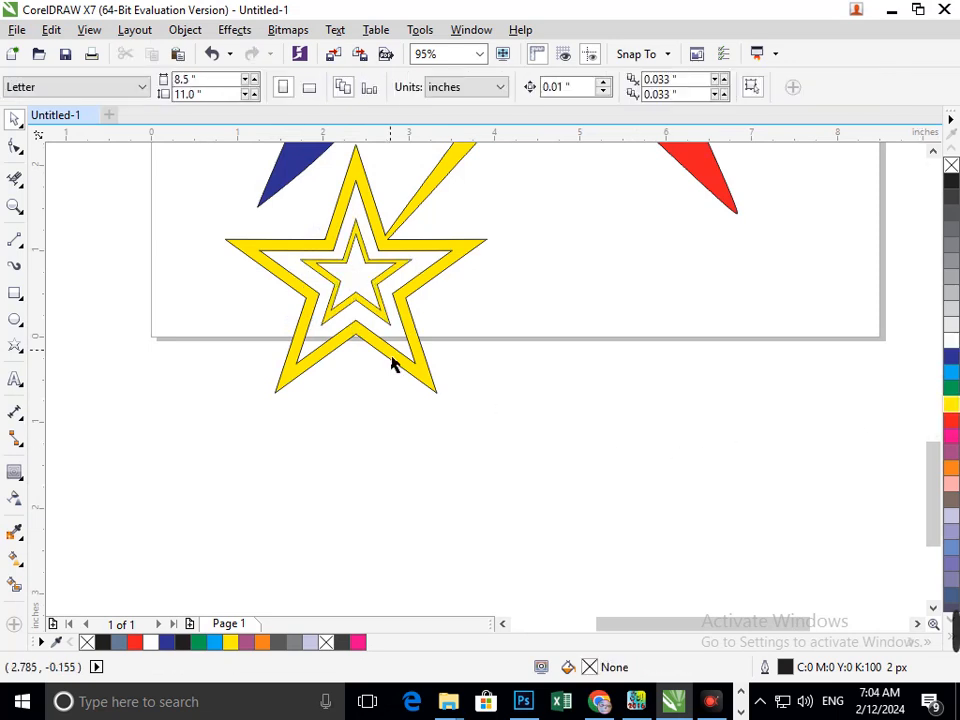
- Select all the stars on the page and group them
{"action": "scroll", "coordinate": [393, 358], "scroll_direction": "down", "scroll_amount": 3}
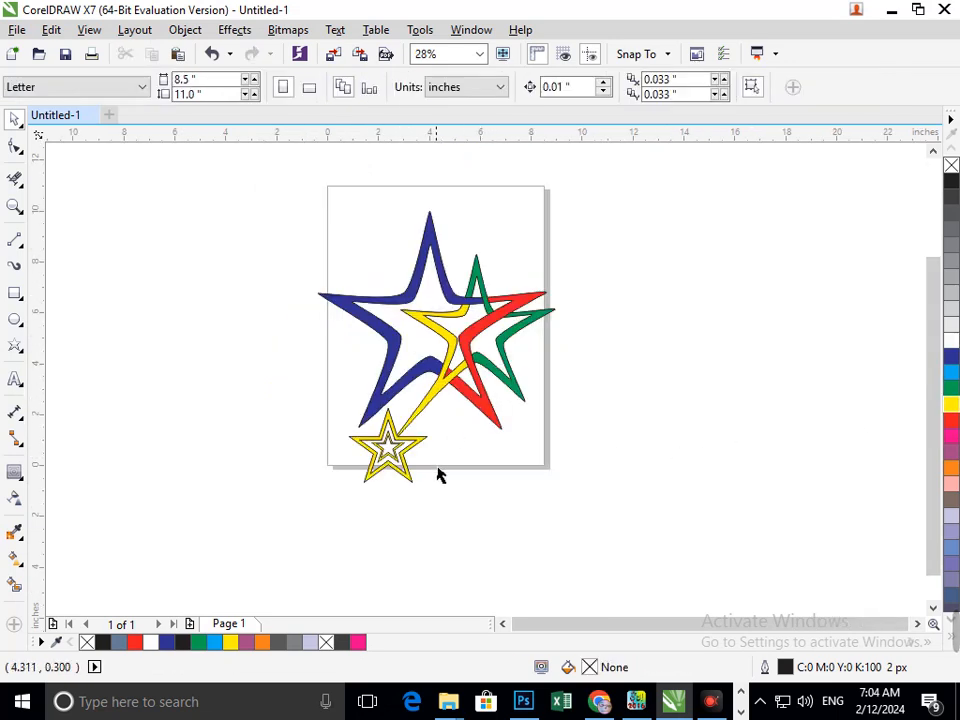
{"action": "key", "text": "F3"}
{"action": "key", "text": "F2"}
{"action": "left_click_drag", "start_coordinate": [216, 313], "coordinate": [516, 563]}
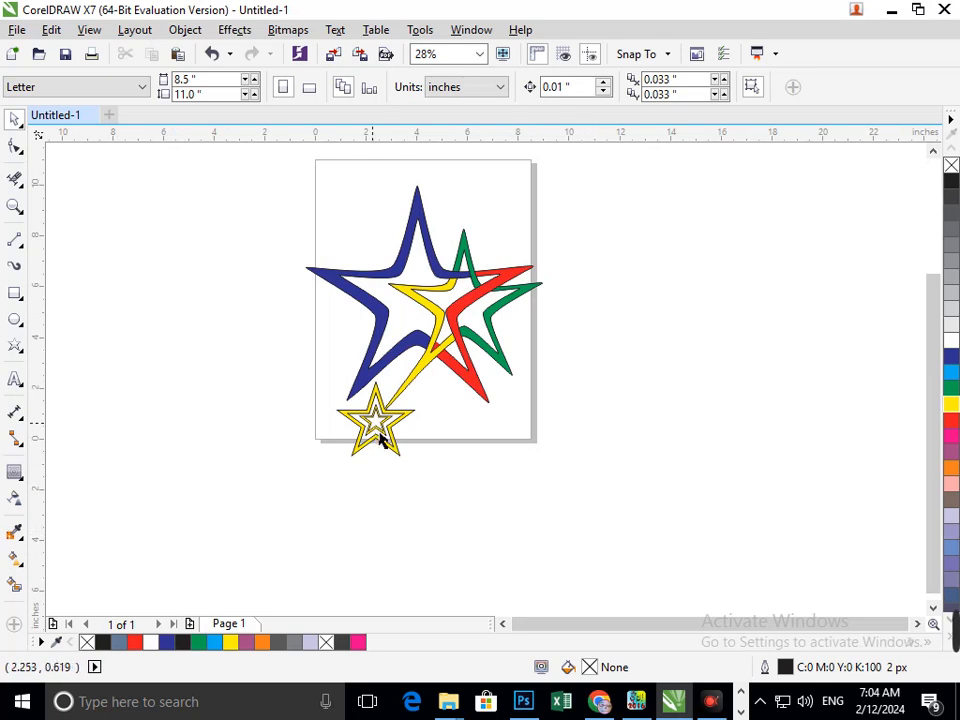
{"action": "left_click_drag", "start_coordinate": [253, 174], "coordinate": [594, 513]}
{"action": "key", "text": "ctrl+g"}
{"action": "left_click", "coordinate": [655, 473]}
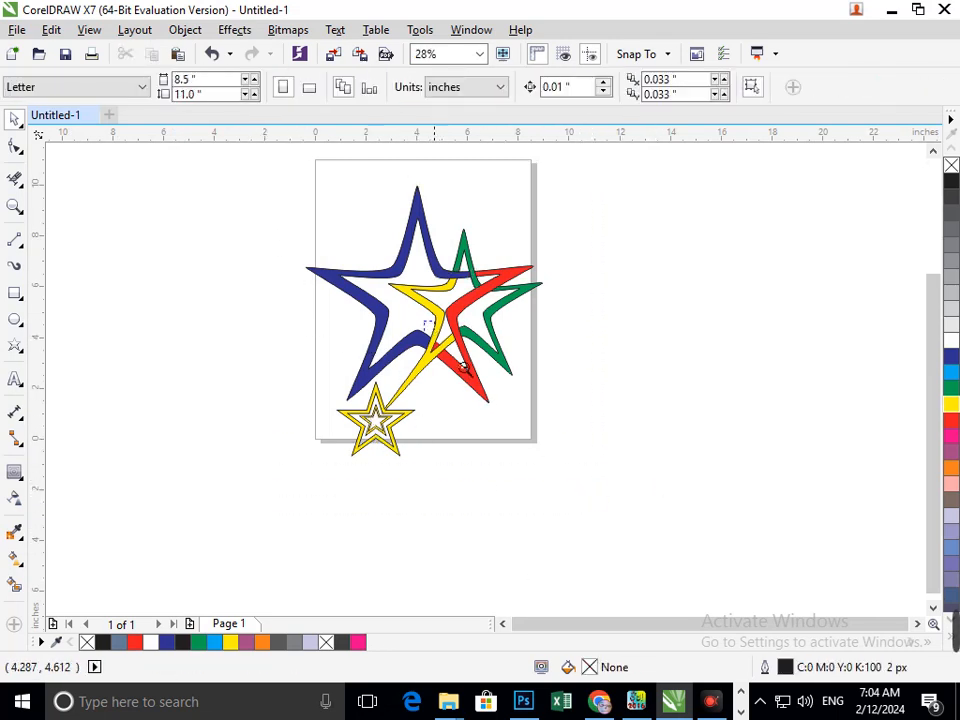
- Move the grouped logo off the page to the left
{"action": "key", "text": "F3"}
{"action": "left_click_drag", "start_coordinate": [339, 408], "coordinate": [206, 336]}
{"action": "key", "text": "F3"}
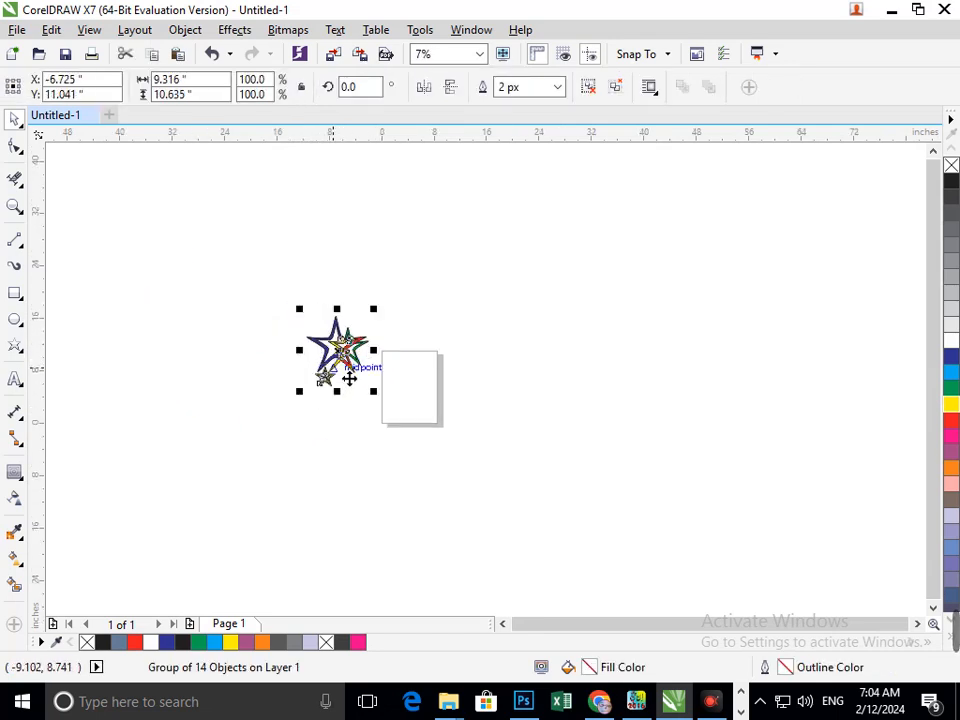
{"action": "left_click_drag", "start_coordinate": [343, 362], "coordinate": [191, 289]}
{"action": "left_click", "coordinate": [128, 240]}
{"action": "key", "text": "F2"}
{"action": "left_click_drag", "start_coordinate": [116, 220], "coordinate": [291, 377]}
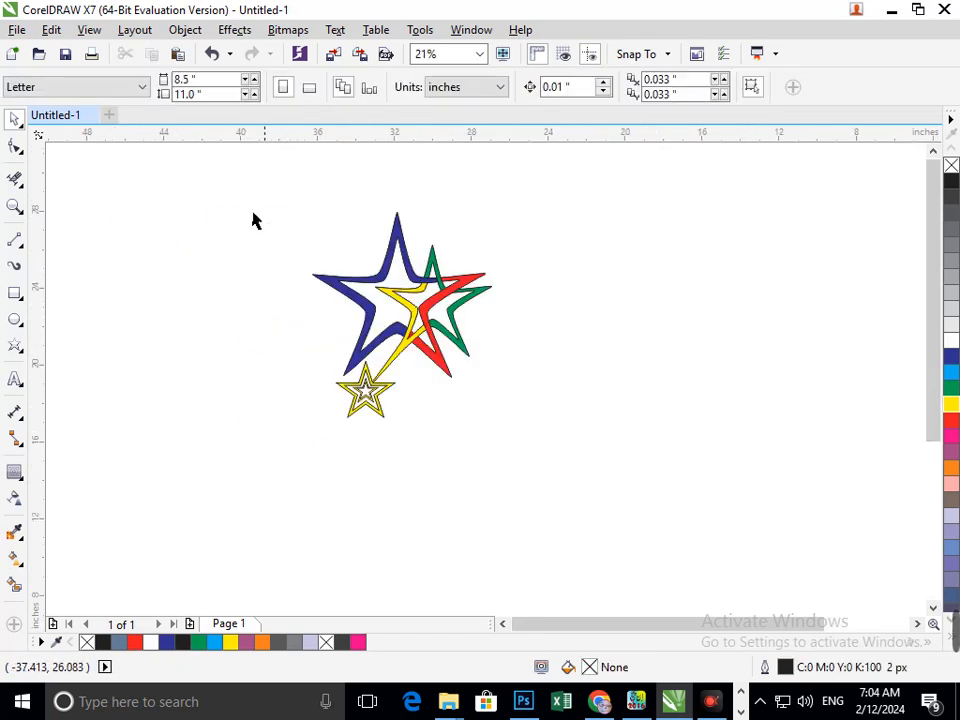
- Enlarge the grouped logo to about 134.5% of its size
{"action": "left_click_drag", "start_coordinate": [238, 193], "coordinate": [580, 432]}
{"action": "left_click_drag", "start_coordinate": [314, 438], "coordinate": [285, 461]}
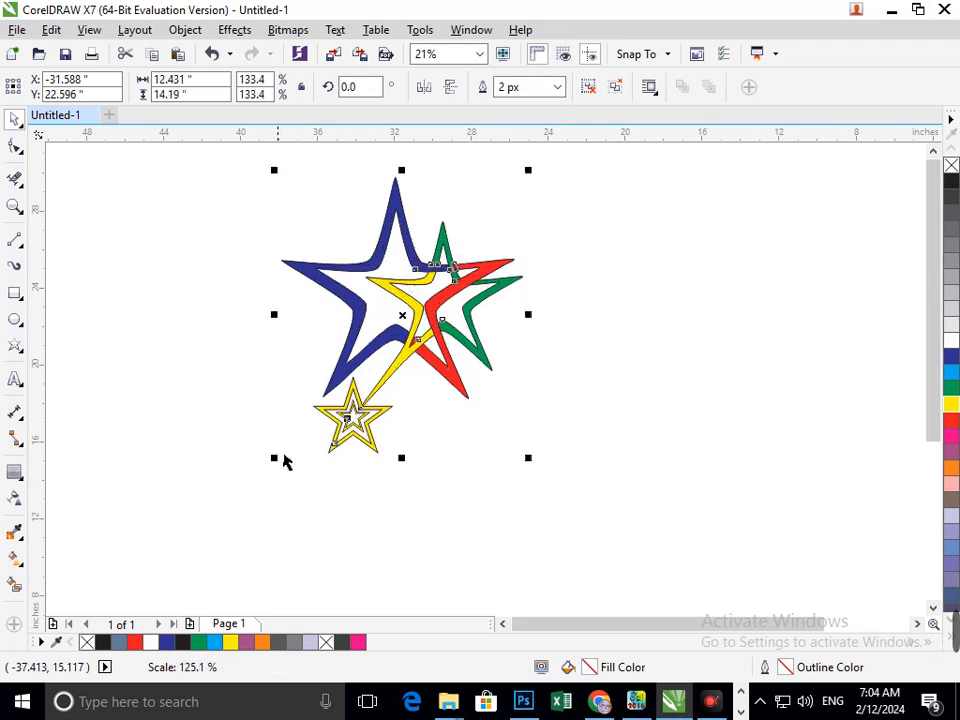
{"action": "left_click_drag", "start_coordinate": [360, 450], "coordinate": [294, 478]}
{"action": "left_click", "coordinate": [478, 477]}
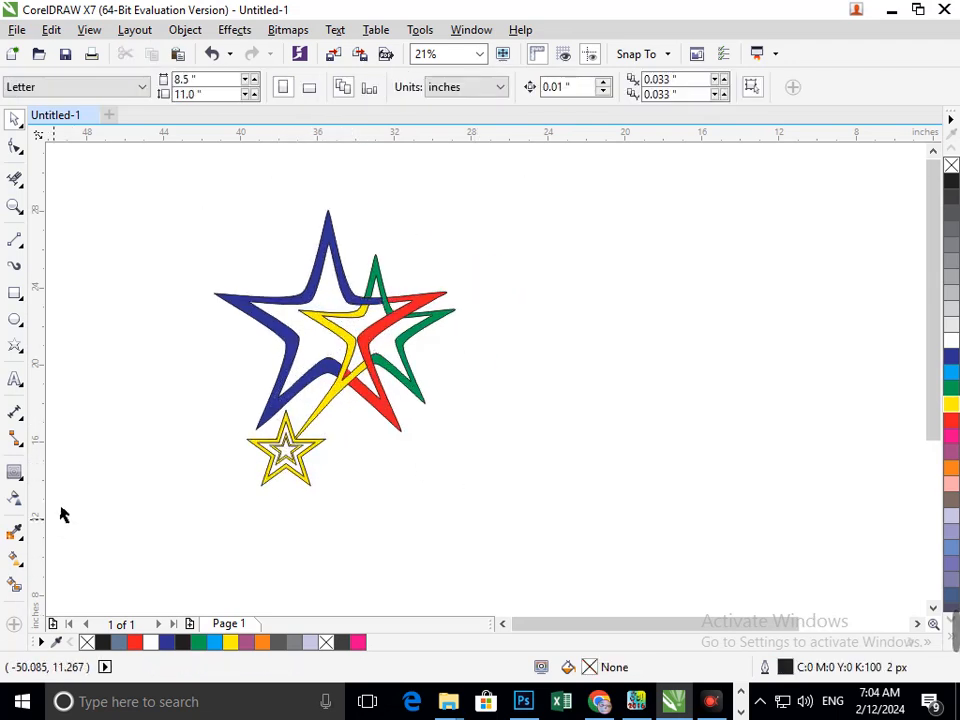
- Add artistic text reading COMPANY NAME on two lines beside the logo
{"action": "left_click", "coordinate": [12, 381]}
{"action": "left_click", "coordinate": [540, 400]}
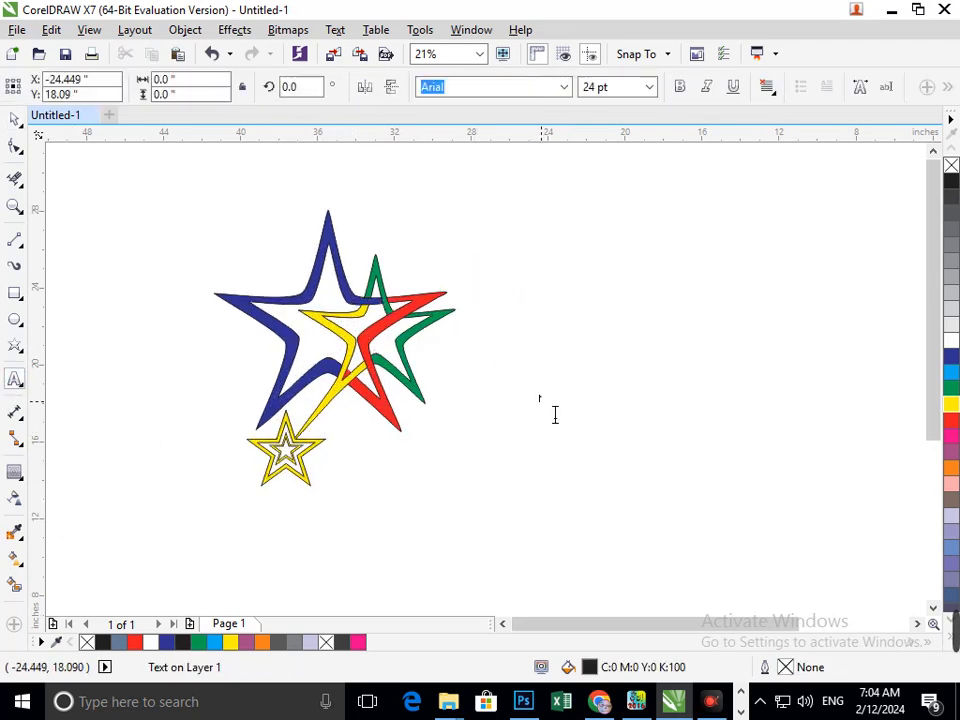
{"action": "type", "text": "com"}
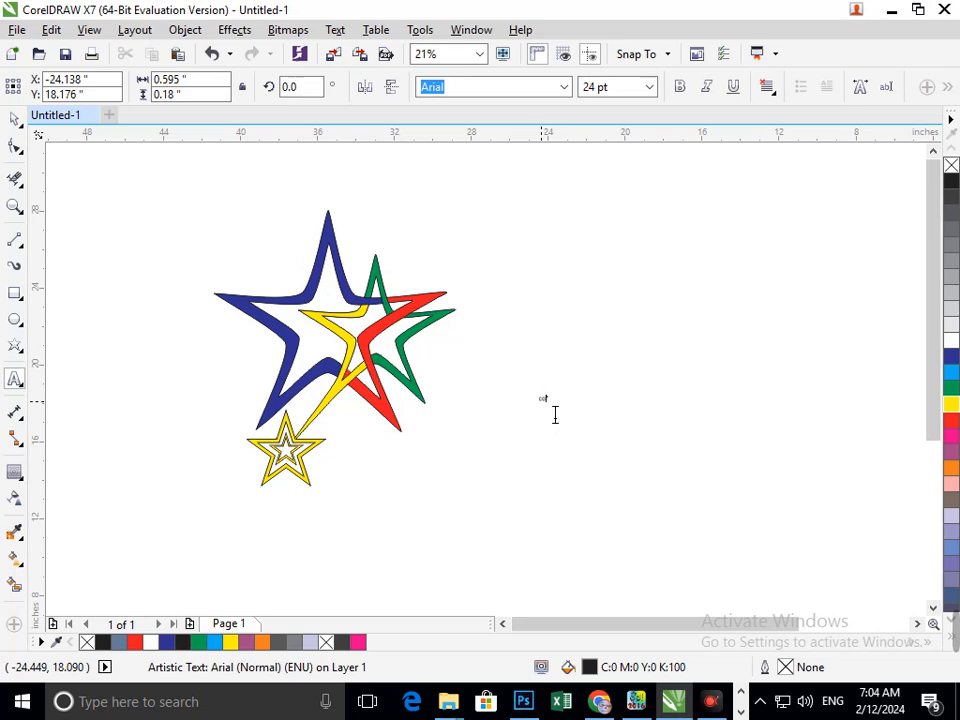
{"action": "key", "text": "BackSpace"}
{"action": "key", "text": "BackSpace"}
{"action": "type", "text": "OMPANY"}
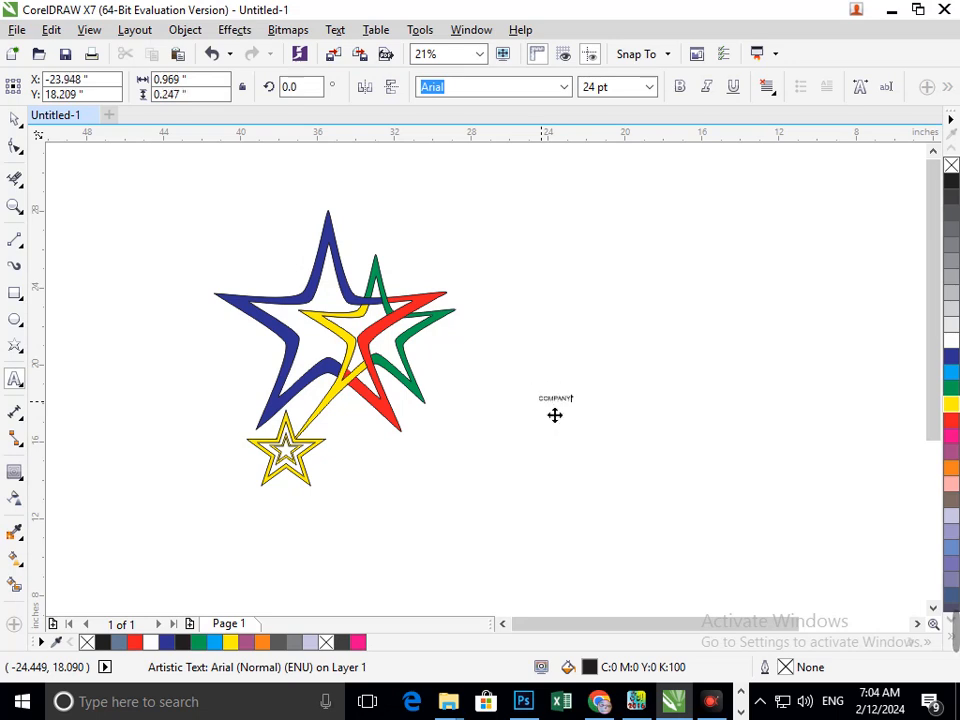
{"action": "key", "text": "Return"}
{"action": "type", "text": "NAME"}
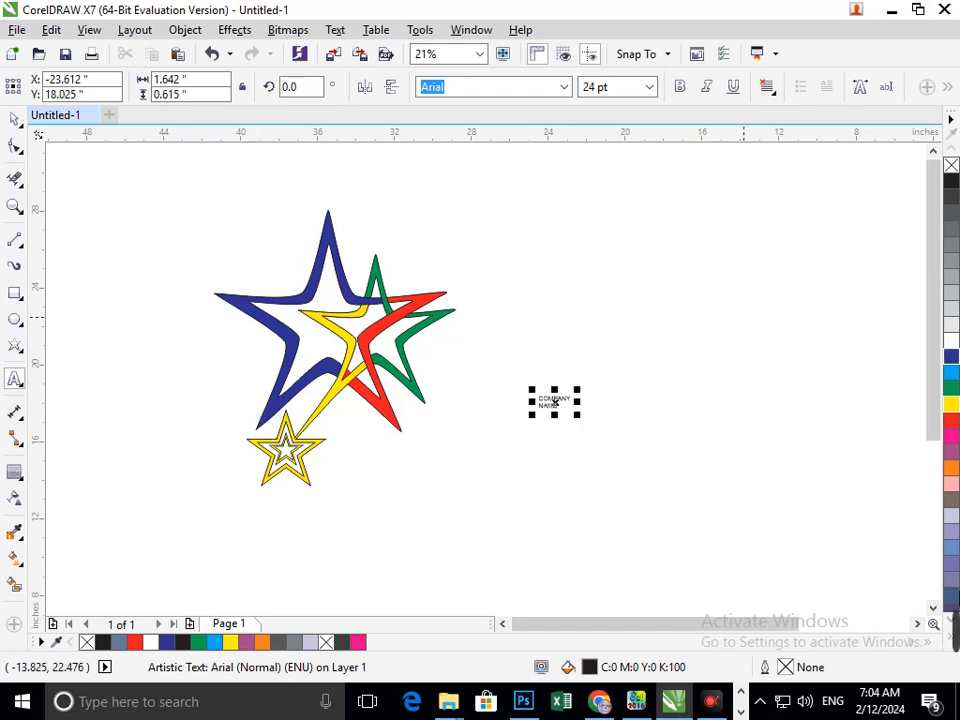
{"action": "left_click", "coordinate": [14, 119]}
{"action": "left_click", "coordinate": [98, 238]}
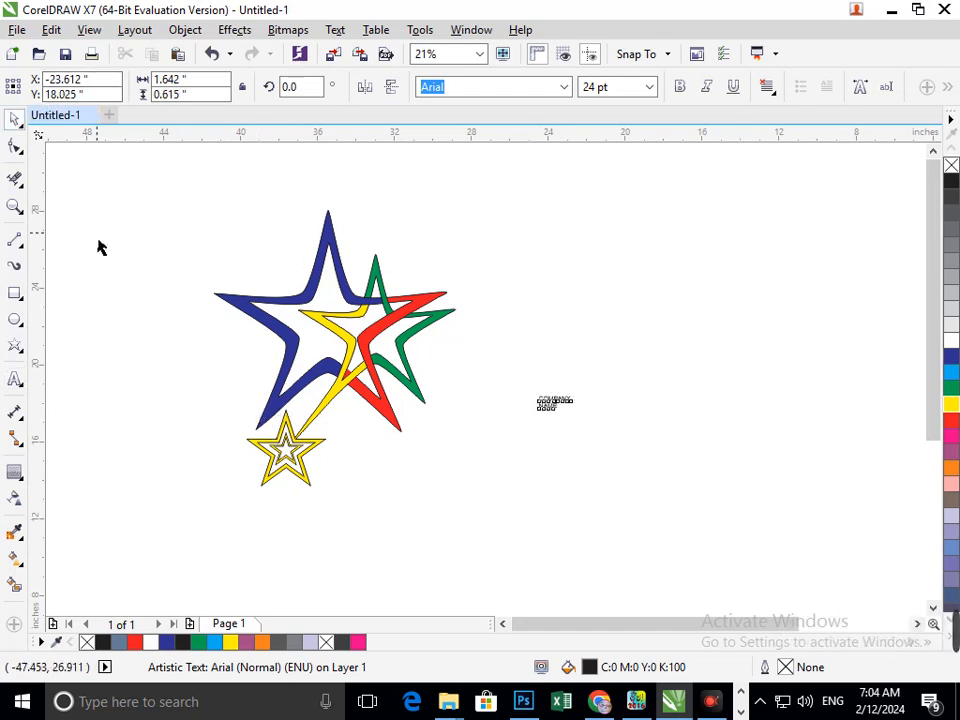
- Enlarge the COMPANY NAME text and place it beside the small star
{"action": "left_click", "coordinate": [541, 407]}
{"action": "left_click_drag", "start_coordinate": [533, 415], "coordinate": [506, 493]}
{"action": "left_click_drag", "start_coordinate": [518, 444], "coordinate": [371, 489]}
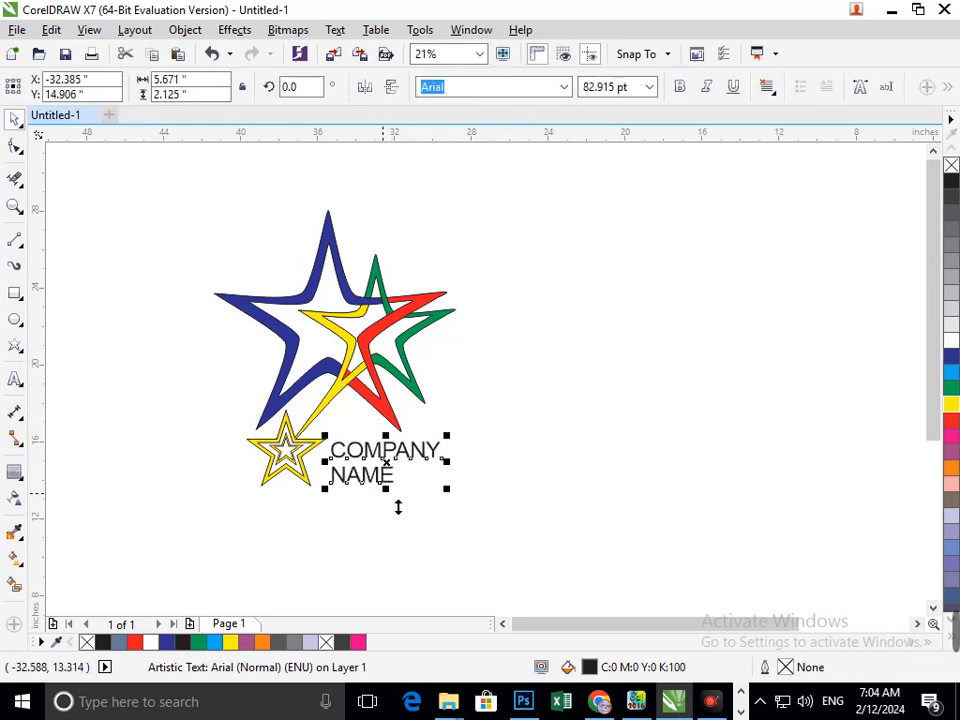
{"action": "left_click", "coordinate": [465, 573]}
- Ungroup all objects of the logo
{"action": "key", "text": "F3"}
{"action": "key", "text": "F4"}
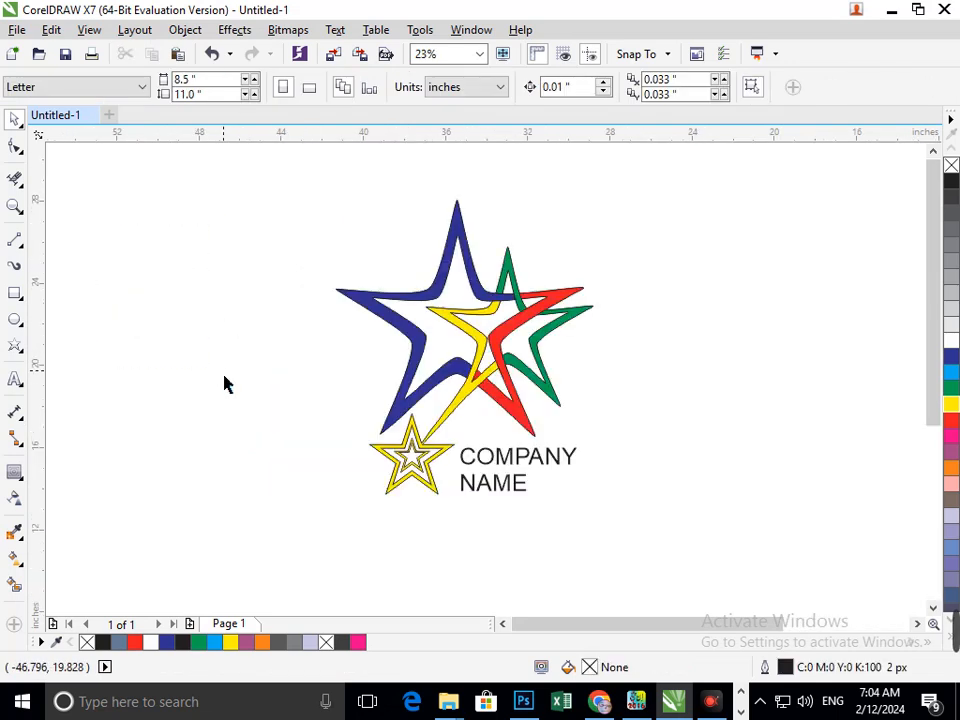
{"action": "left_click_drag", "start_coordinate": [313, 187], "coordinate": [643, 560]}
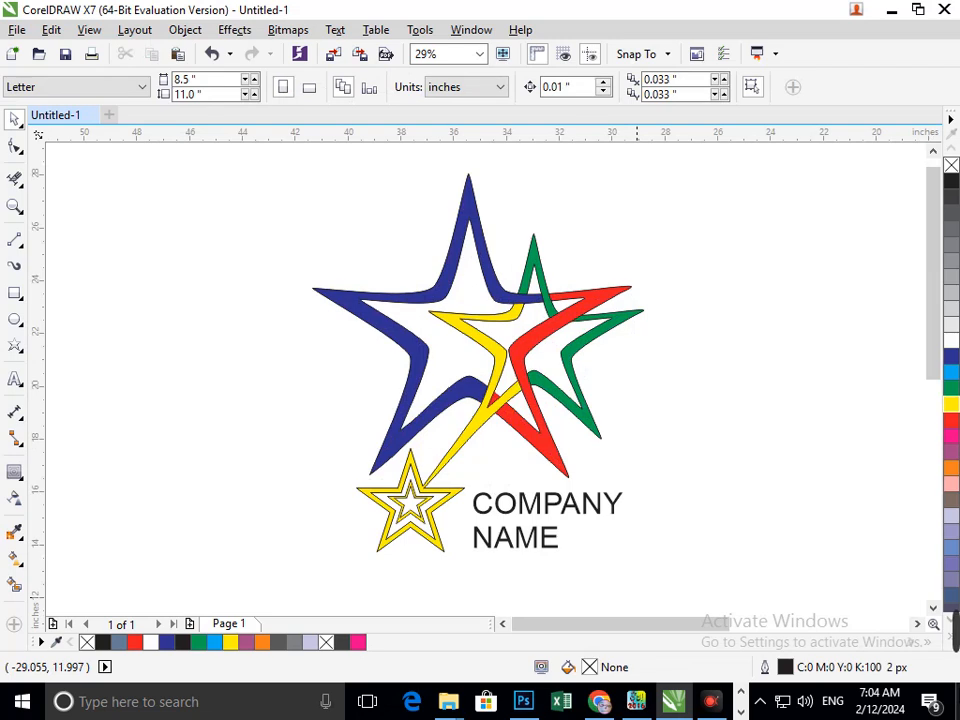
{"action": "key", "text": "F2"}
{"action": "left_click_drag", "start_coordinate": [308, 473], "coordinate": [521, 583]}
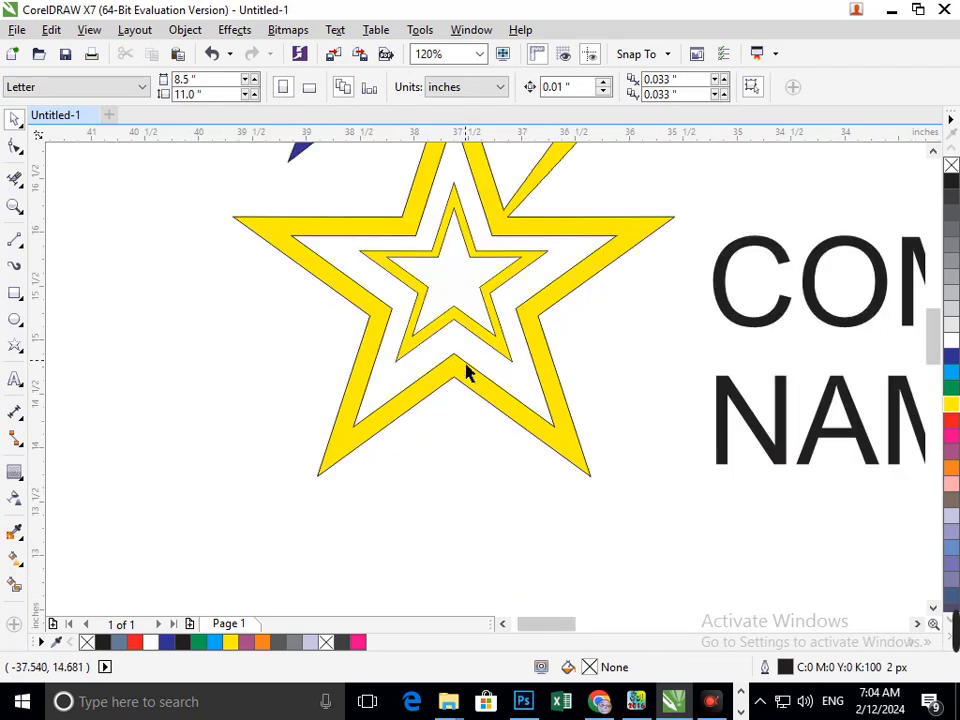
{"action": "left_click_drag", "start_coordinate": [479, 330], "coordinate": [433, 331]}
{"action": "key", "text": "ctrl+z"}
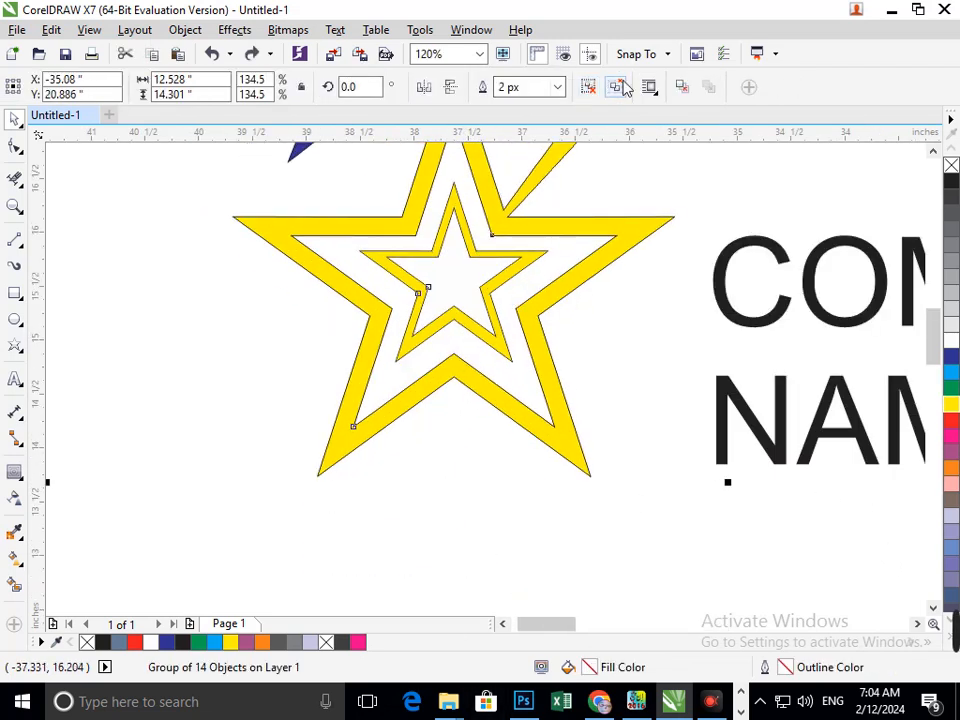
{"action": "left_click", "coordinate": [615, 86]}
- Delete the stray star outline inside the small star
{"action": "left_click", "coordinate": [242, 418]}
{"action": "left_click", "coordinate": [409, 361]}
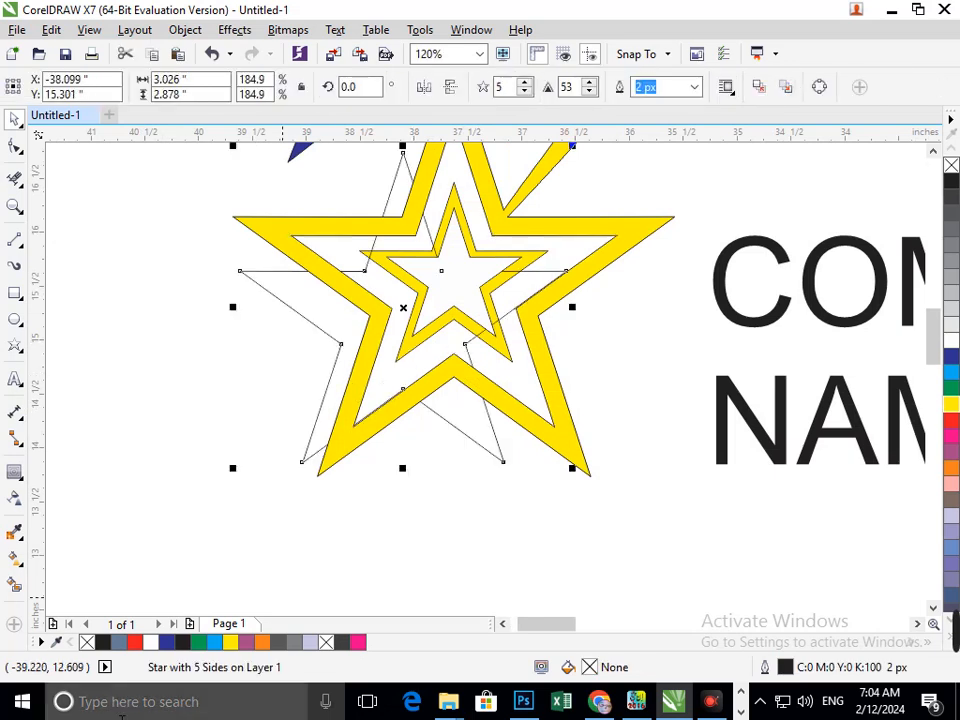
{"action": "left_click", "coordinate": [239, 581]}
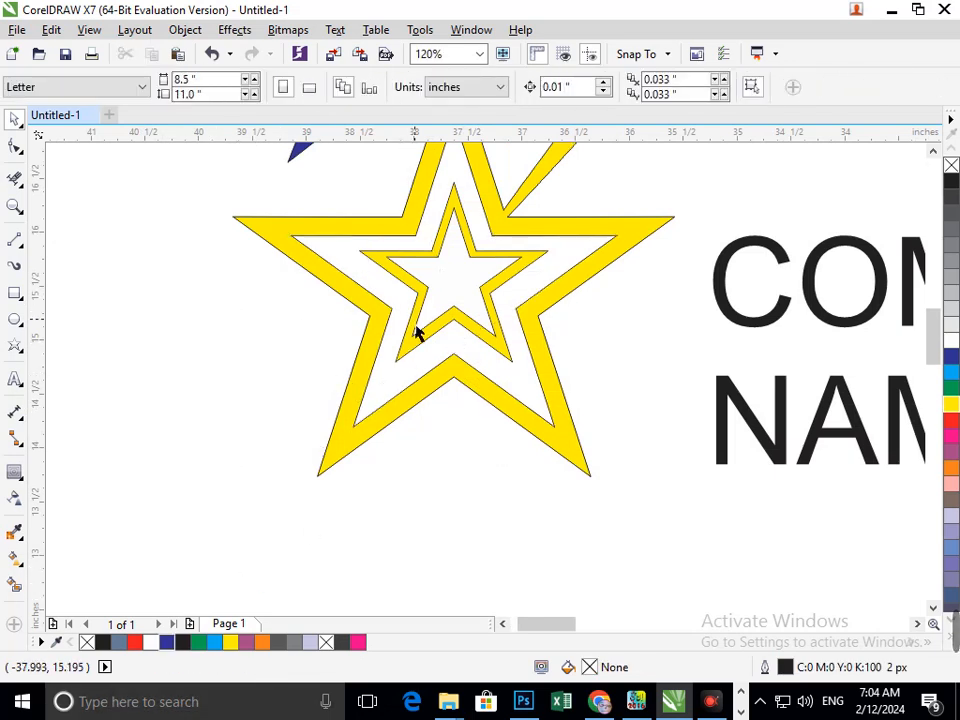
{"action": "left_click_drag", "start_coordinate": [418, 333], "coordinate": [329, 388]}
{"action": "key", "text": "Delete"}
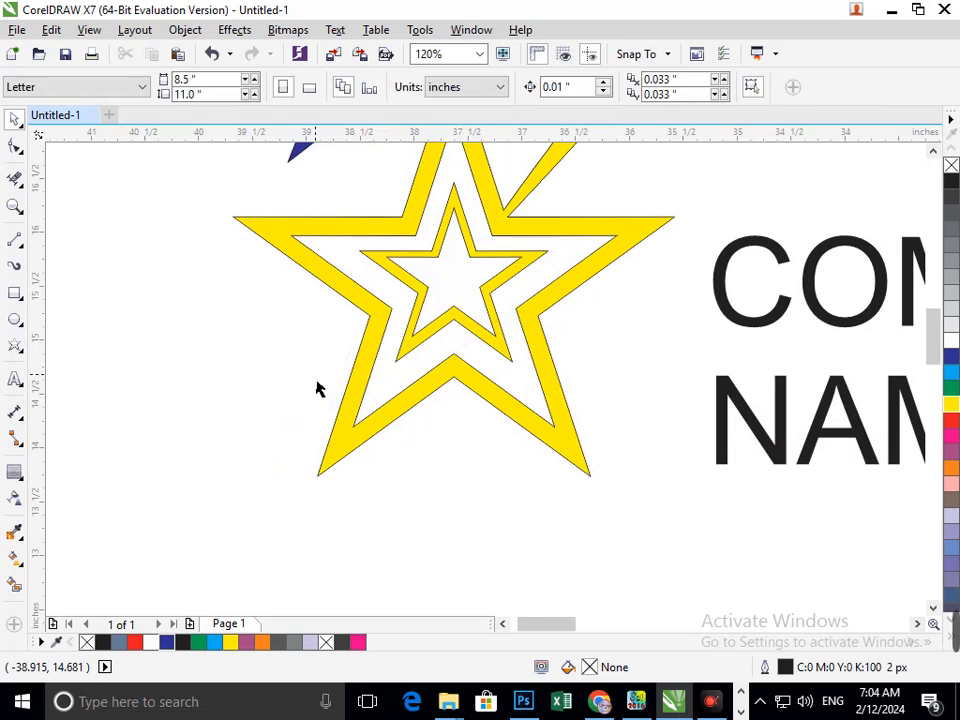
- Fill the yellow inner star of the small star blue
{"action": "left_click", "coordinate": [405, 362]}
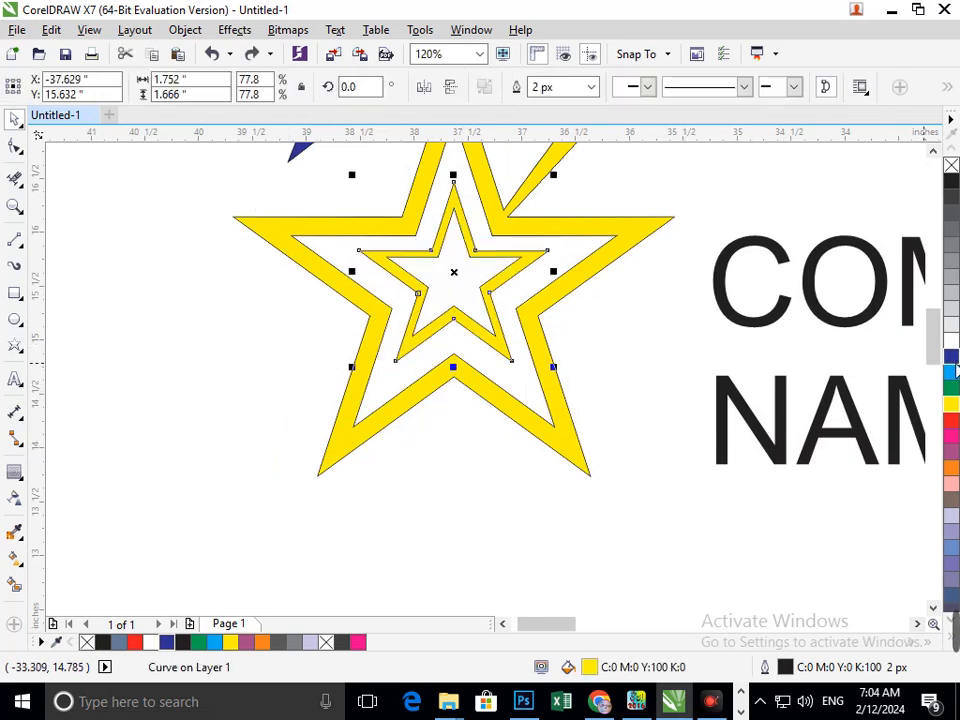
{"action": "left_click", "coordinate": [951, 357]}
{"action": "left_click", "coordinate": [514, 533]}
{"action": "key", "text": "F4"}
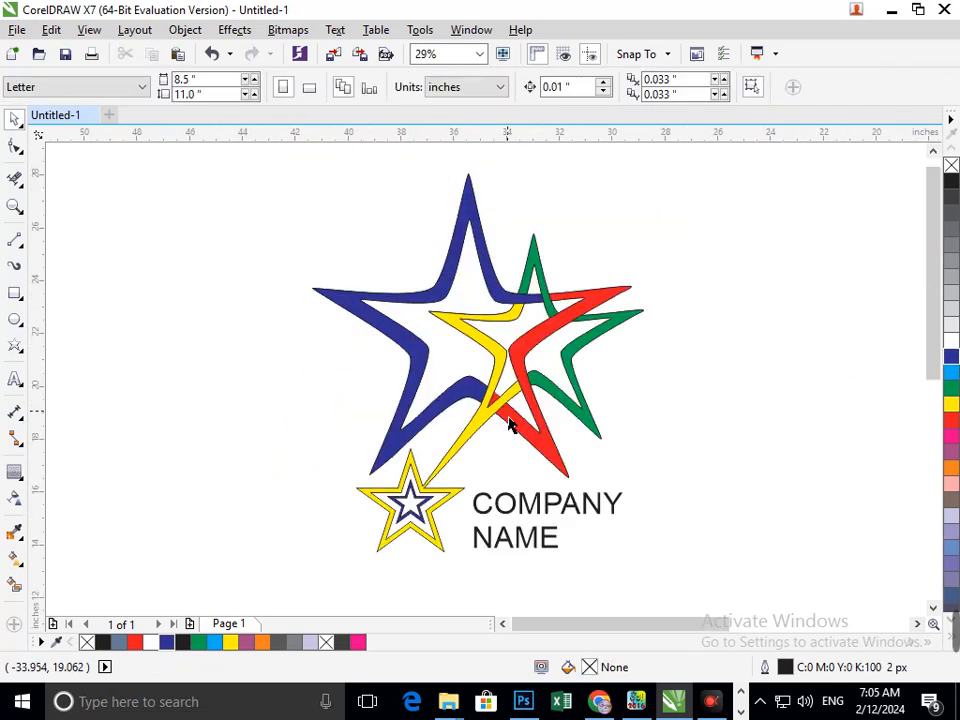
- Smart fill the innermost area of the small star and colour it black
{"action": "left_click", "coordinate": [14, 583]}
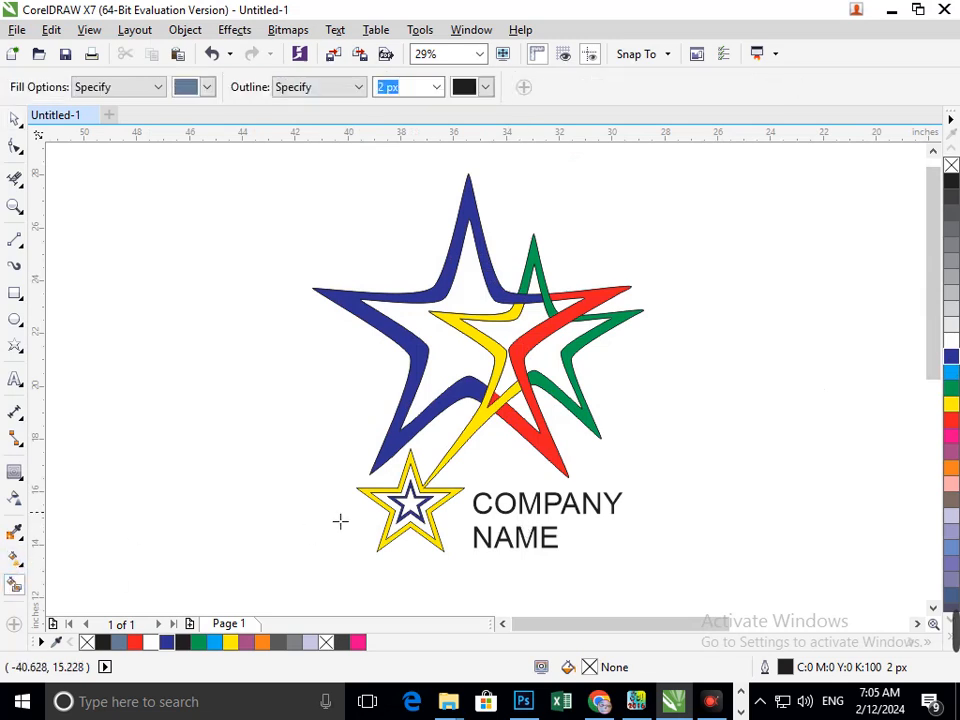
{"action": "left_click", "coordinate": [418, 511]}
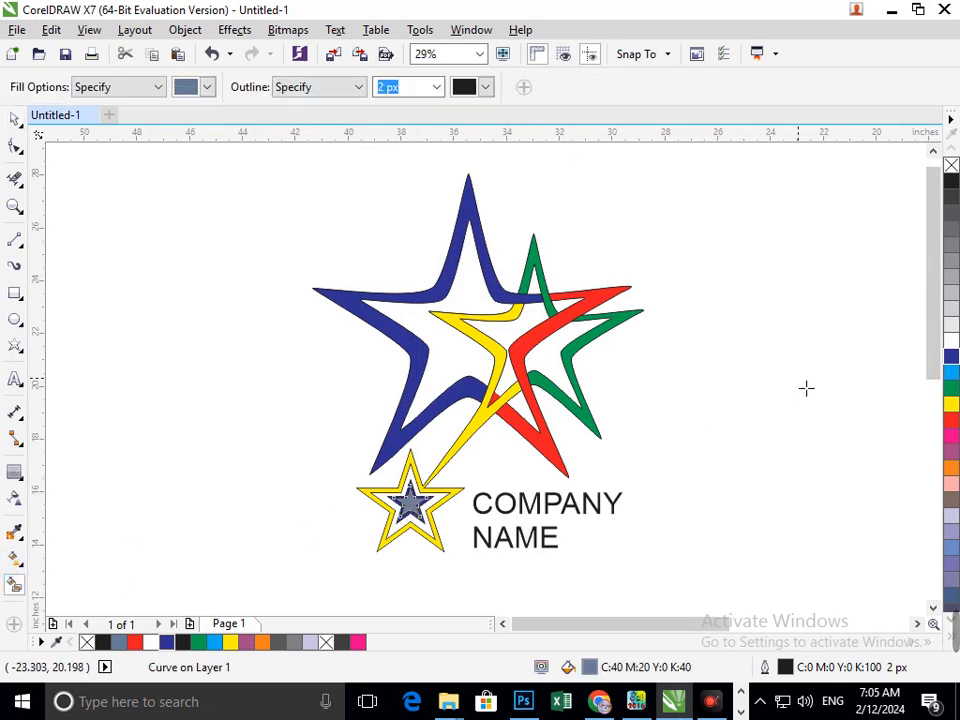
{"action": "left_click", "coordinate": [951, 182]}
{"action": "left_click", "coordinate": [15, 120]}
{"action": "left_click", "coordinate": [308, 377]}
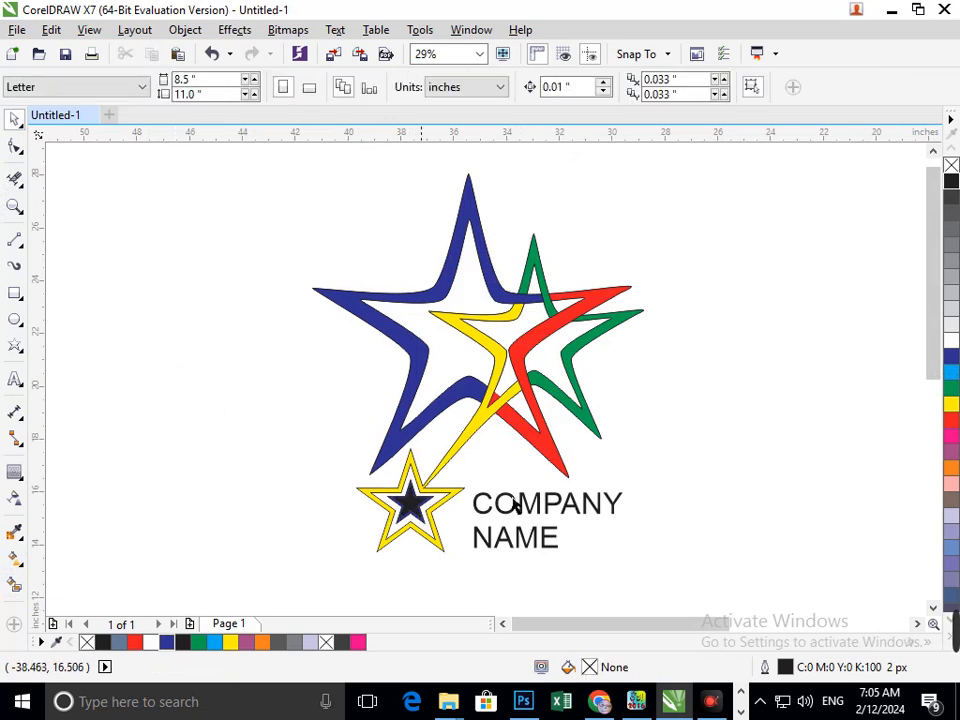
- Weld the blue inner star and the black innermost star into one shape
{"action": "key", "text": "F2"}
{"action": "left_click_drag", "start_coordinate": [360, 450], "coordinate": [487, 566]}
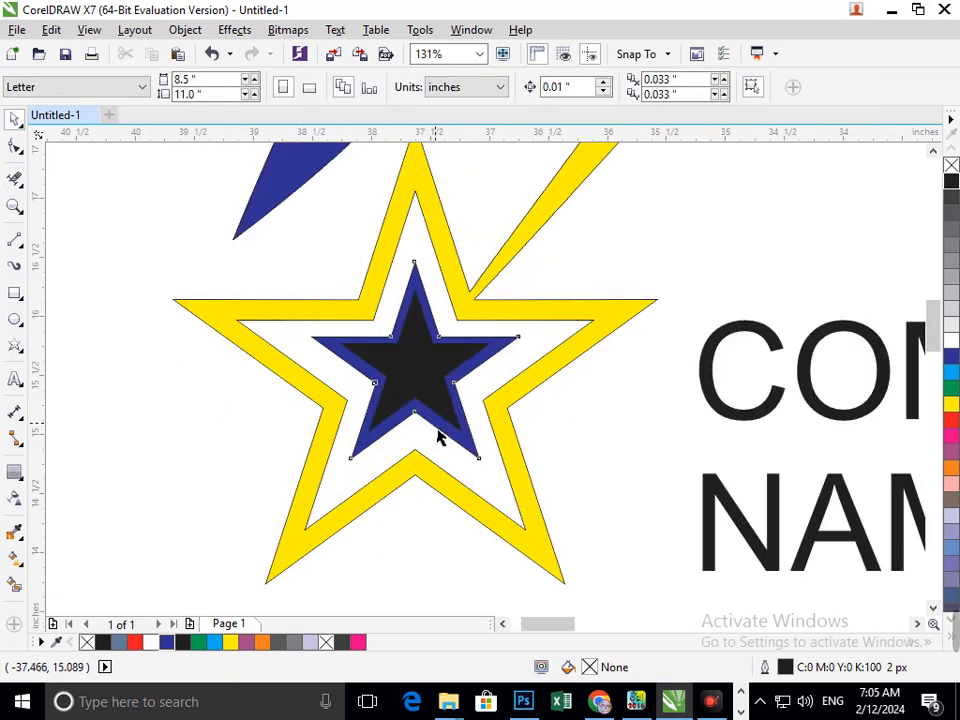
{"action": "left_click_drag", "start_coordinate": [437, 431], "coordinate": [411, 438]}
{"action": "key", "text": "ctrl+z"}
{"action": "left_click", "coordinate": [425, 388], "text": "shift"}
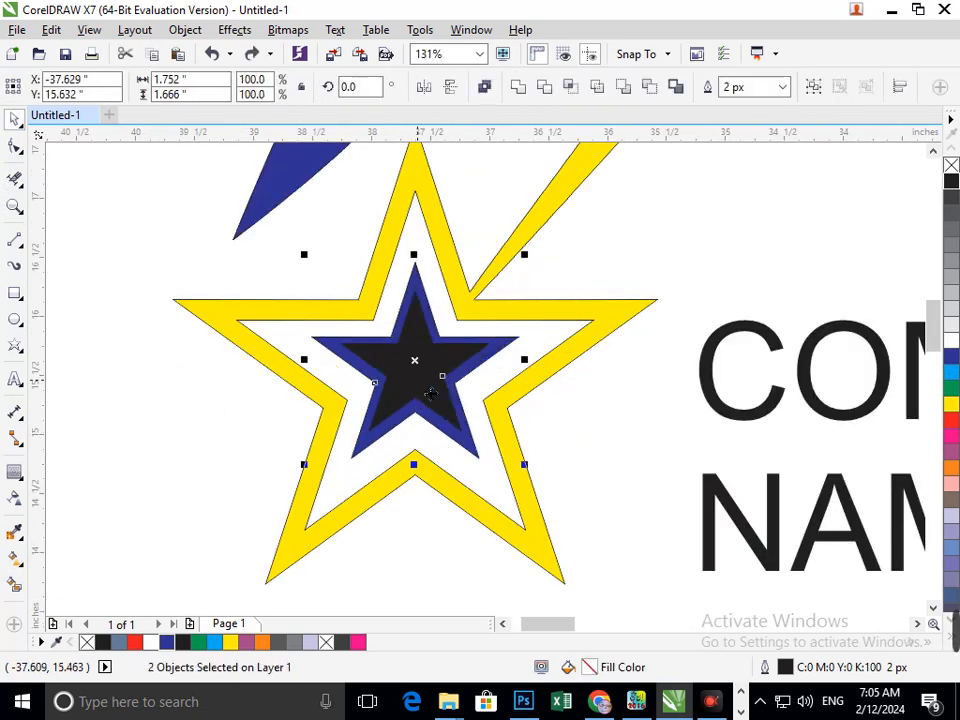
{"action": "left_click", "coordinate": [518, 88]}
{"action": "left_click", "coordinate": [560, 404]}
{"action": "key", "text": "F4"}
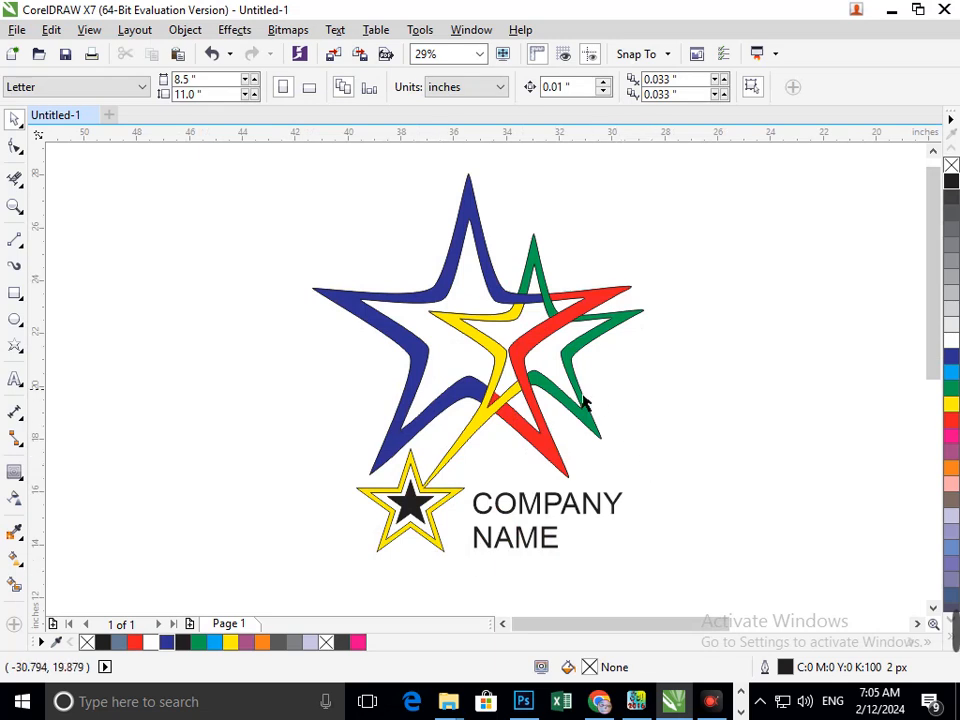
- Tighten the line spacing of the COMPANY NAME text
{"action": "left_click_drag", "start_coordinate": [582, 410], "coordinate": [601, 440]}
{"action": "key", "text": "ctrl+z"}
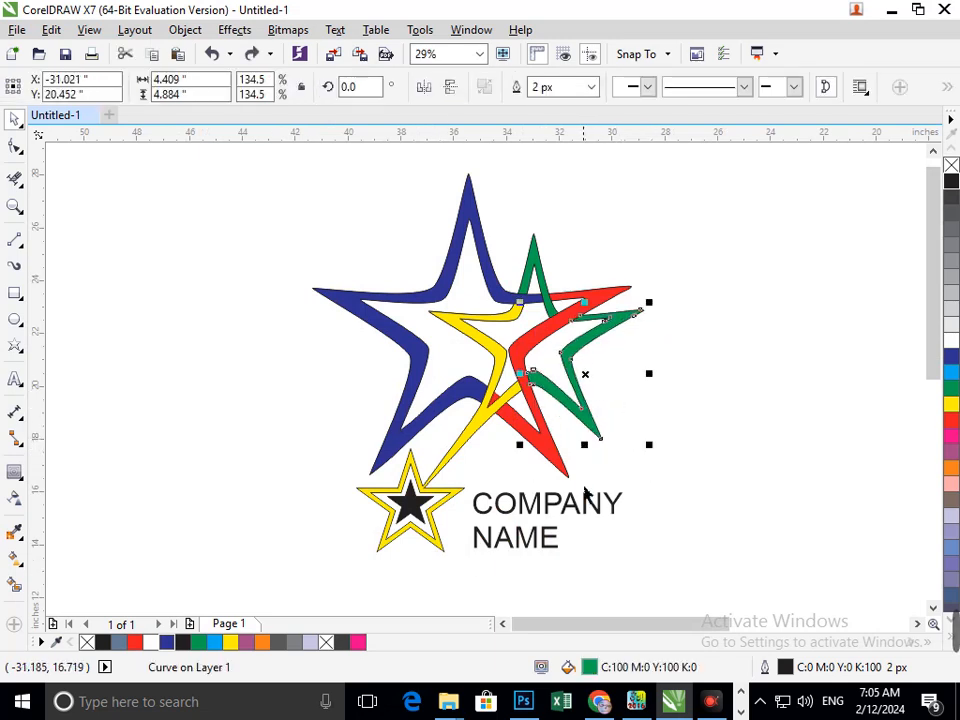
{"action": "left_click", "coordinate": [612, 492]}
{"action": "left_click", "coordinate": [520, 540]}
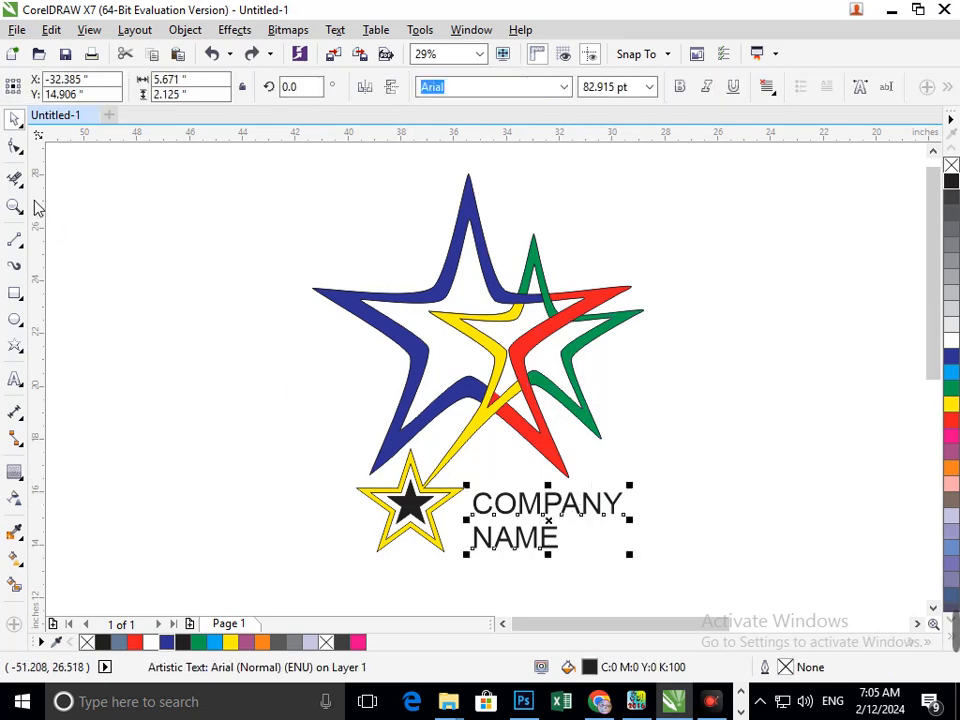
{"action": "left_click", "coordinate": [15, 147]}
{"action": "left_click_drag", "start_coordinate": [470, 557], "coordinate": [504, 550]}
- Make the COMPANY NAME text bold
{"action": "left_click", "coordinate": [14, 120]}
{"action": "left_click", "coordinate": [94, 300]}
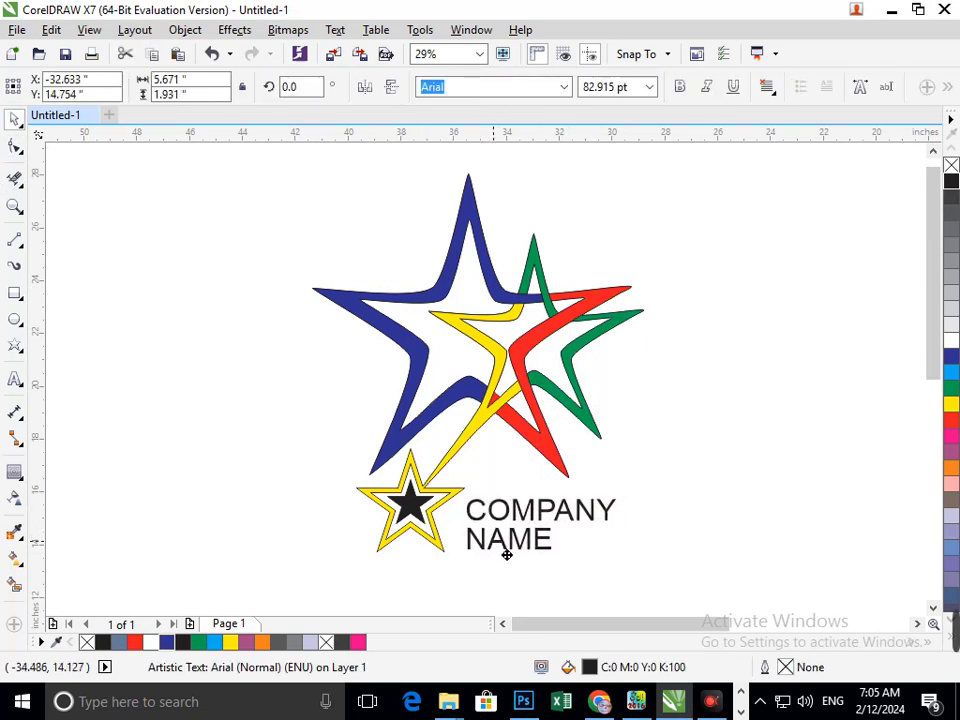
{"action": "left_click", "coordinate": [680, 88]}
{"action": "left_click", "coordinate": [613, 561]}
{"action": "scroll", "coordinate": [538, 518], "scroll_direction": "down", "scroll_amount": 1}
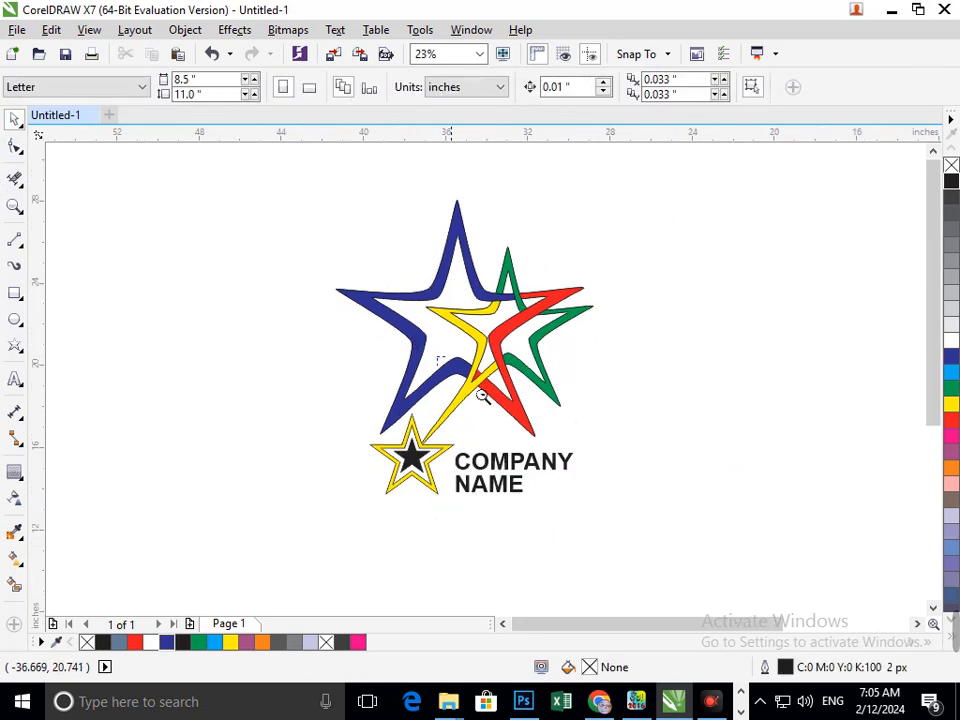
{"action": "scroll", "coordinate": [253, 298], "scroll_direction": "down", "scroll_amount": 5}
{"action": "left_click_drag", "start_coordinate": [92, 227], "coordinate": [214, 358]}
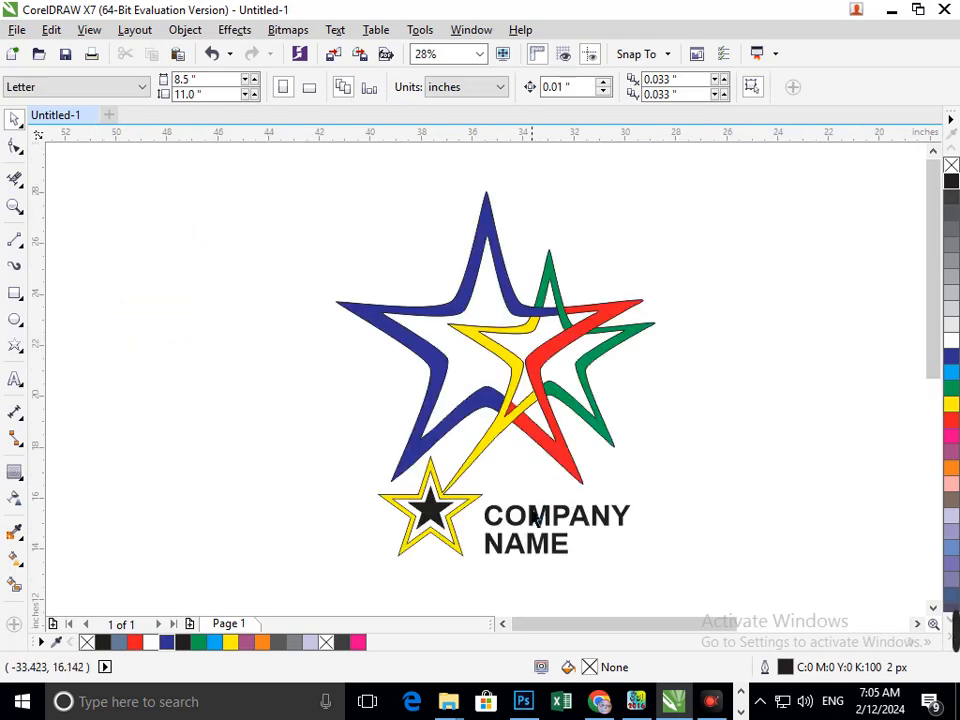
{"action": "left_click_drag", "start_coordinate": [529, 535], "coordinate": [529, 535]}
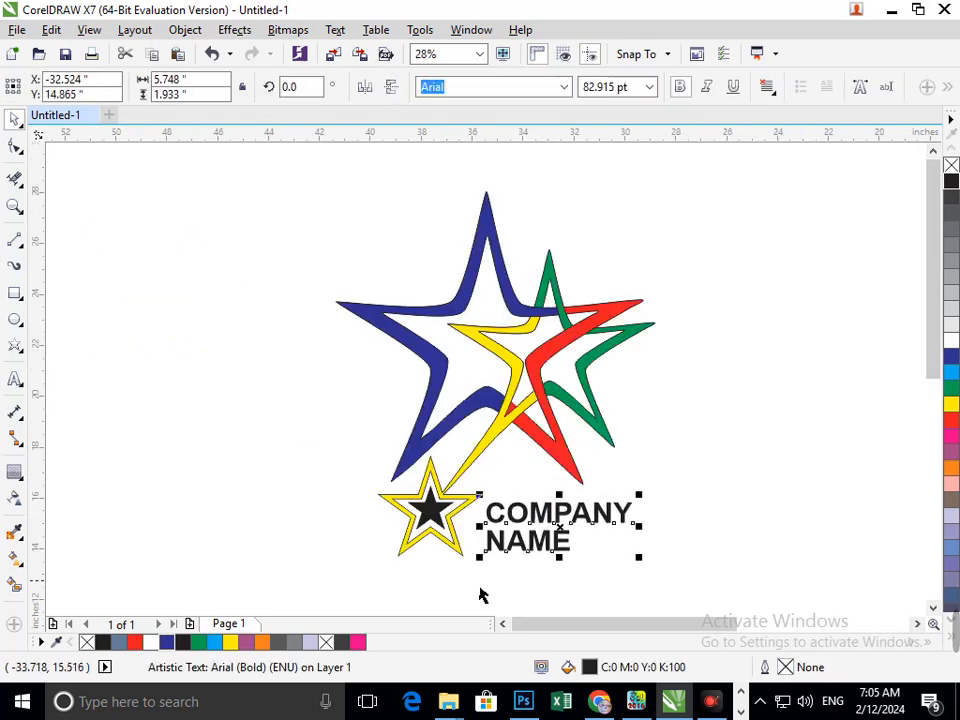
- Nudge the COMPANY NAME text slightly and group all logo elements into one group
{"action": "left_click_drag", "start_coordinate": [491, 577], "coordinate": [509, 558]}
{"action": "left_click", "coordinate": [695, 562]}
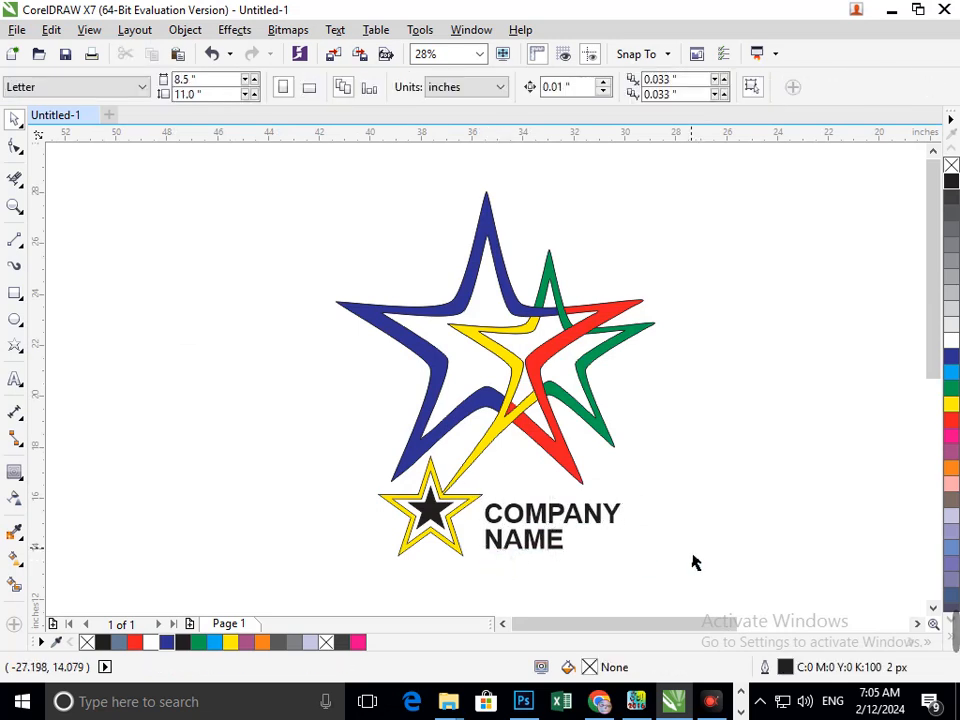
{"action": "left_click_drag", "start_coordinate": [294, 165], "coordinate": [688, 568]}
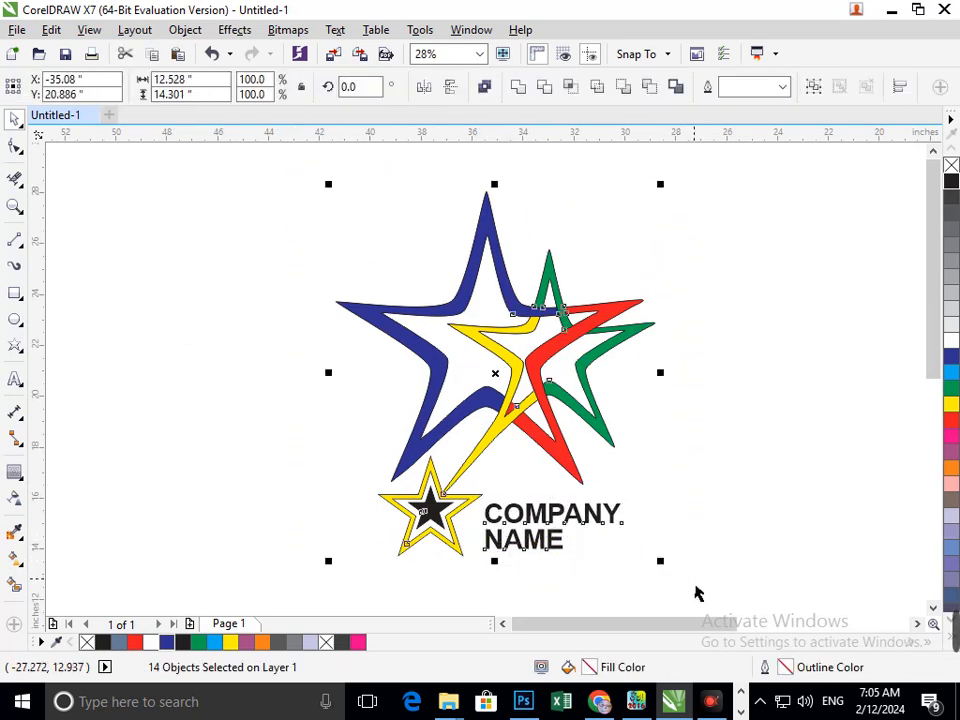
{"action": "left_click", "coordinate": [540, 459]}
{"action": "scroll", "coordinate": [536, 462], "scroll_direction": "down", "scroll_amount": 3}
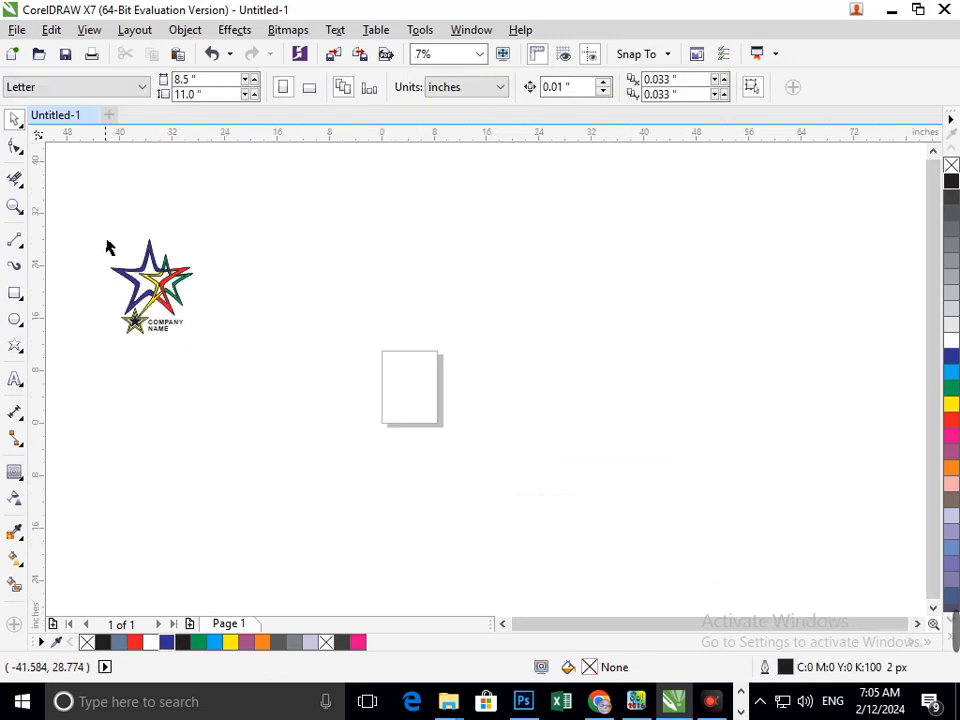
{"action": "key", "text": "z"}
{"action": "left_click_drag", "start_coordinate": [100, 231], "coordinate": [212, 354]}
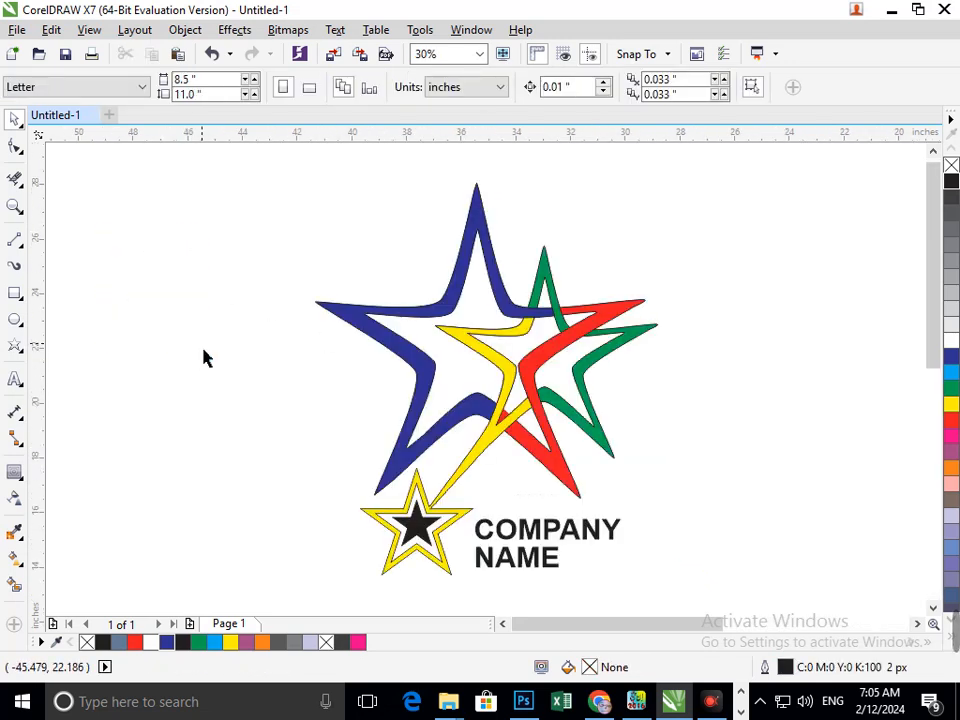
{"action": "mouse_move", "coordinate": [422, 540]}
{"action": "left_mouse_down"}
{"action": "mouse_move", "coordinate": [435, 553]}
{"action": "mouse_move", "coordinate": [441, 543]}
{"action": "left_mouse_up"}
{"action": "left_click", "coordinate": [681, 513]}
{"action": "left_click", "coordinate": [407, 529]}
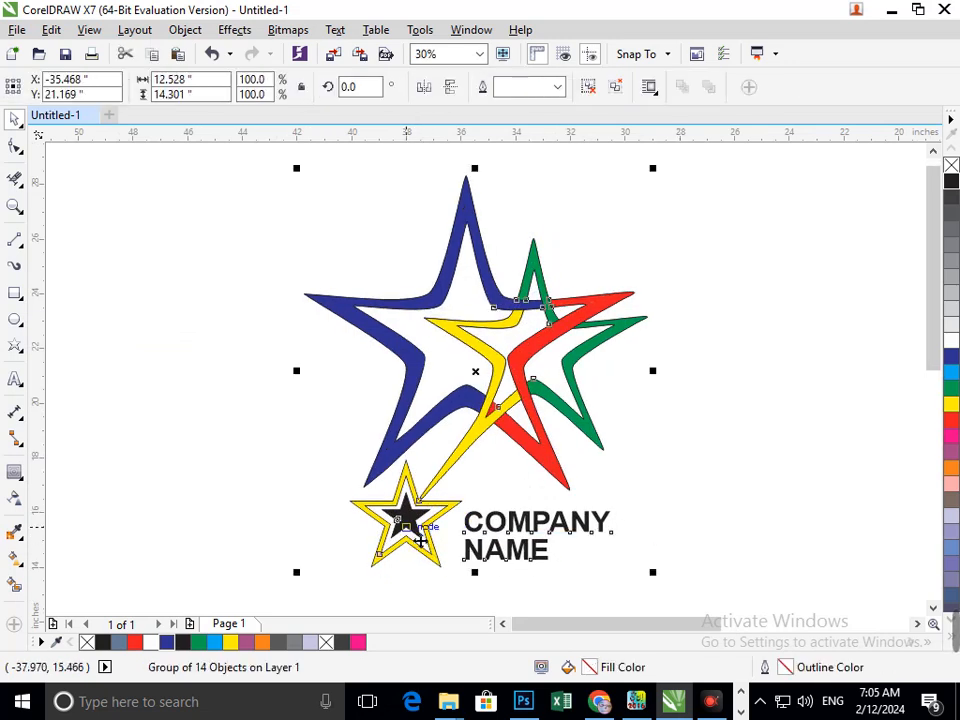
- Scale the grouped logo down slightly from a corner handle
{"action": "left_click_drag", "start_coordinate": [298, 574], "coordinate": [304, 570]}
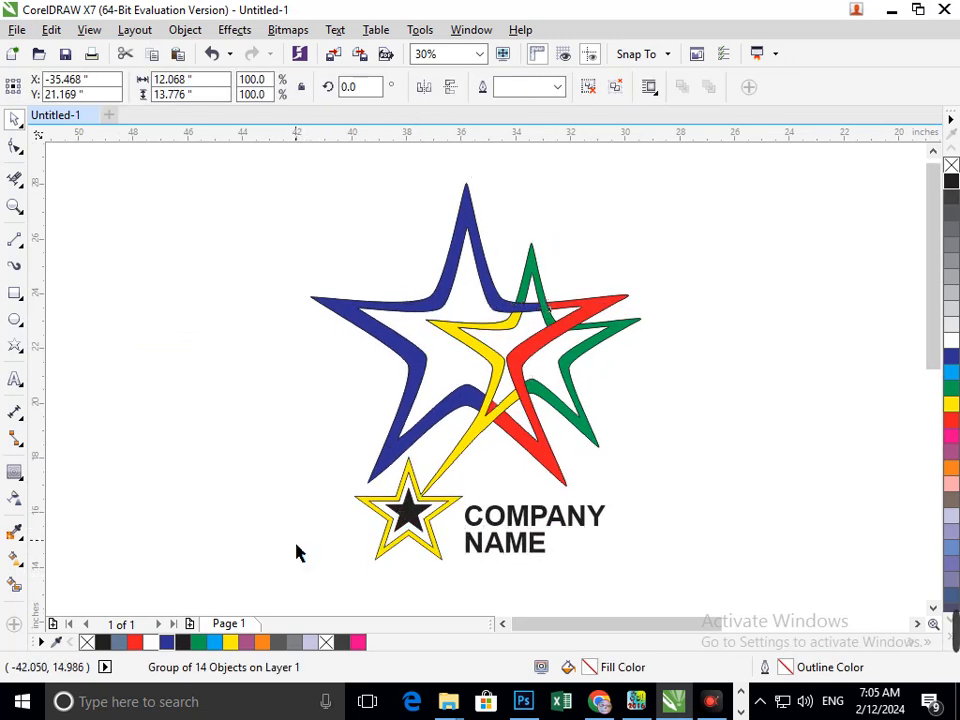
{"action": "left_click", "coordinate": [296, 541]}
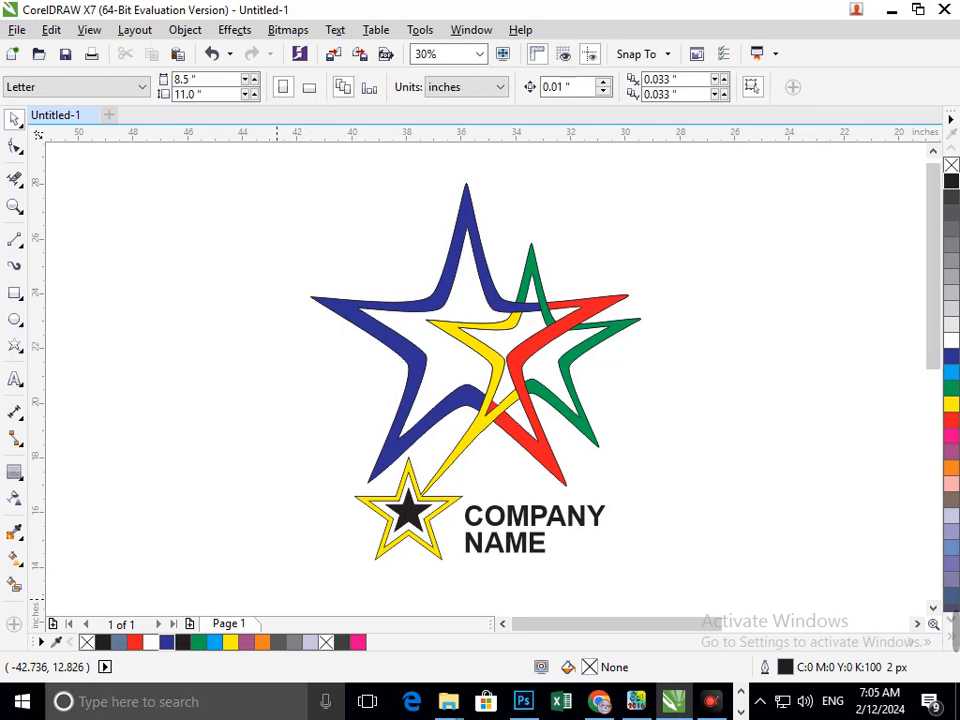
{"action": "left_click", "coordinate": [523, 555]}
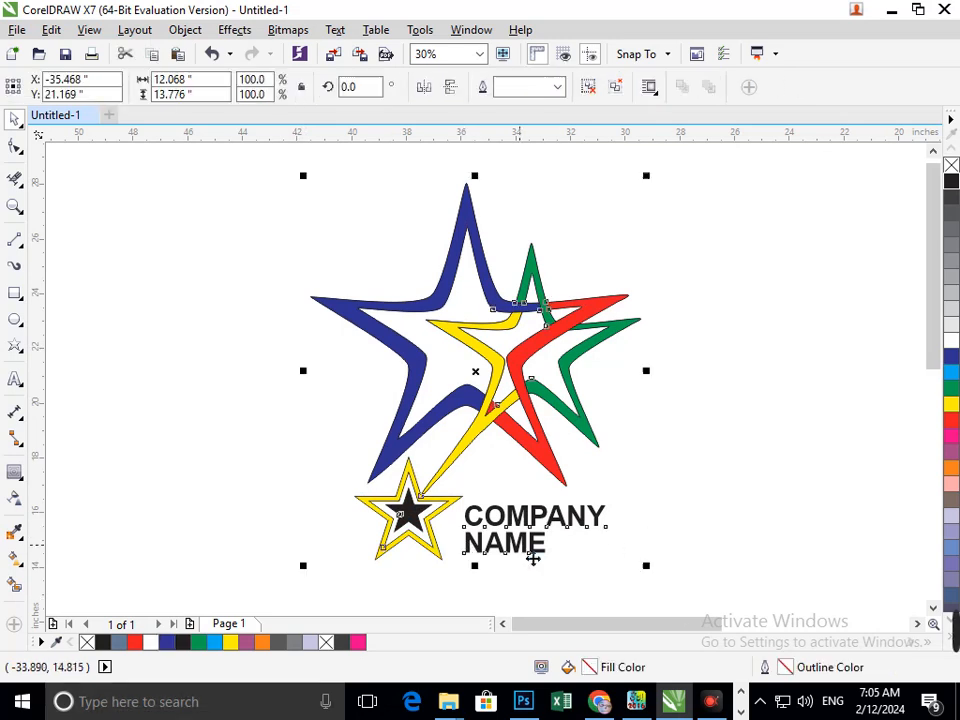
{"action": "left_click", "coordinate": [282, 217]}
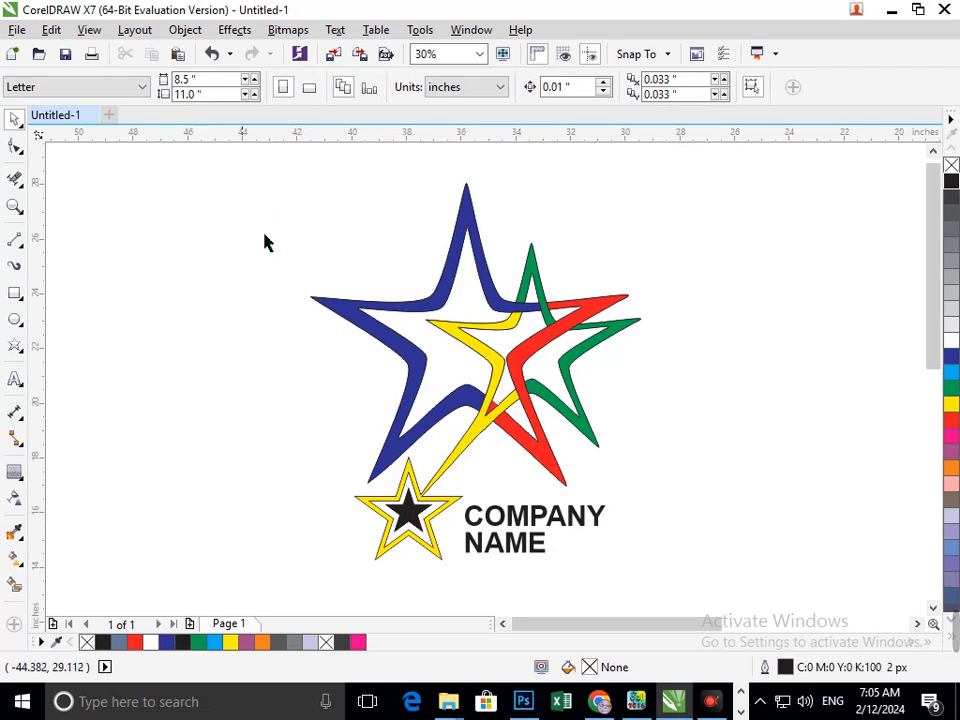
- Move the text aside, select all the star shapes and set their outline width to Hairline
{"action": "left_click_drag", "start_coordinate": [545, 532], "coordinate": [788, 309]}
{"action": "left_click_drag", "start_coordinate": [229, 162], "coordinate": [651, 596]}
{"action": "left_click", "coordinate": [782, 90]}
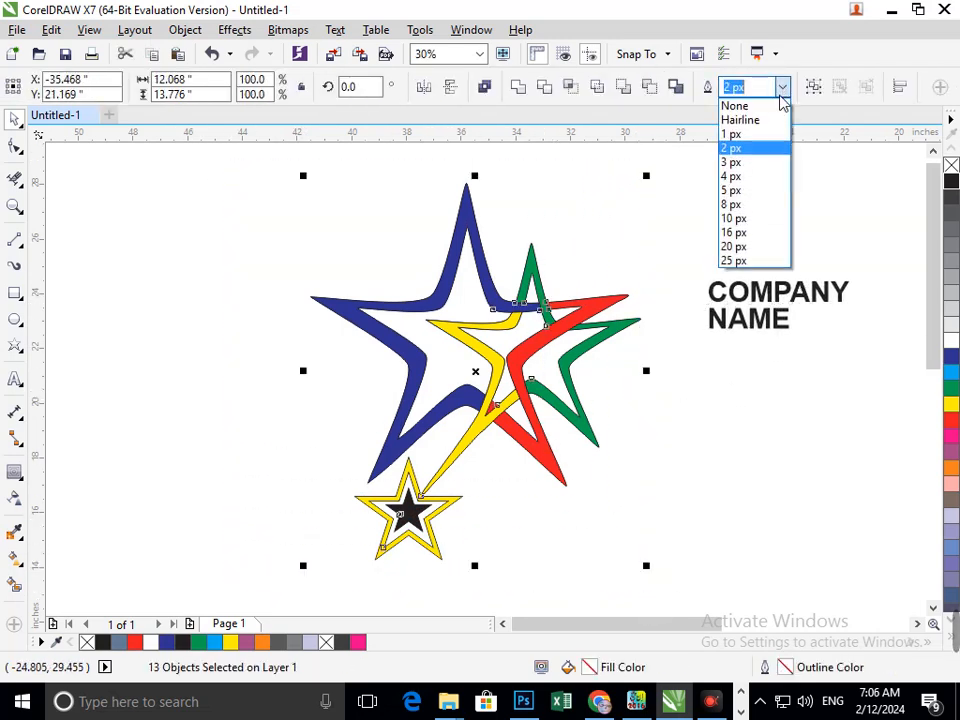
{"action": "left_click", "coordinate": [768, 107]}
- Give the selected star shapes a green outline colour
{"action": "left_click_drag", "start_coordinate": [229, 157], "coordinate": [669, 583]}
{"action": "right_click", "coordinate": [951, 389]}
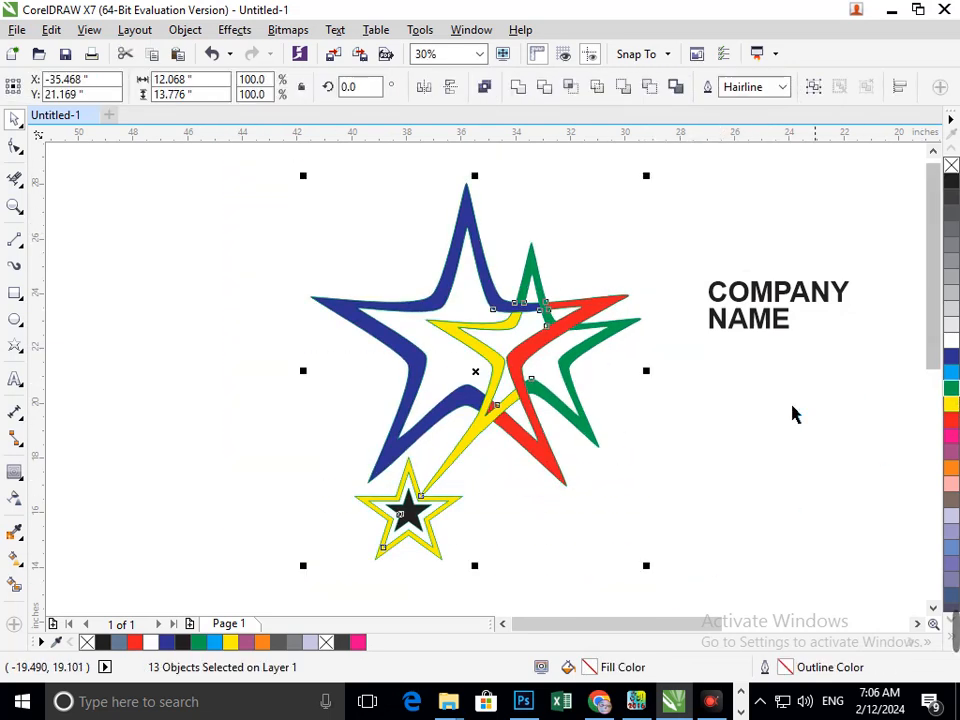
{"action": "left_click", "coordinate": [728, 352]}
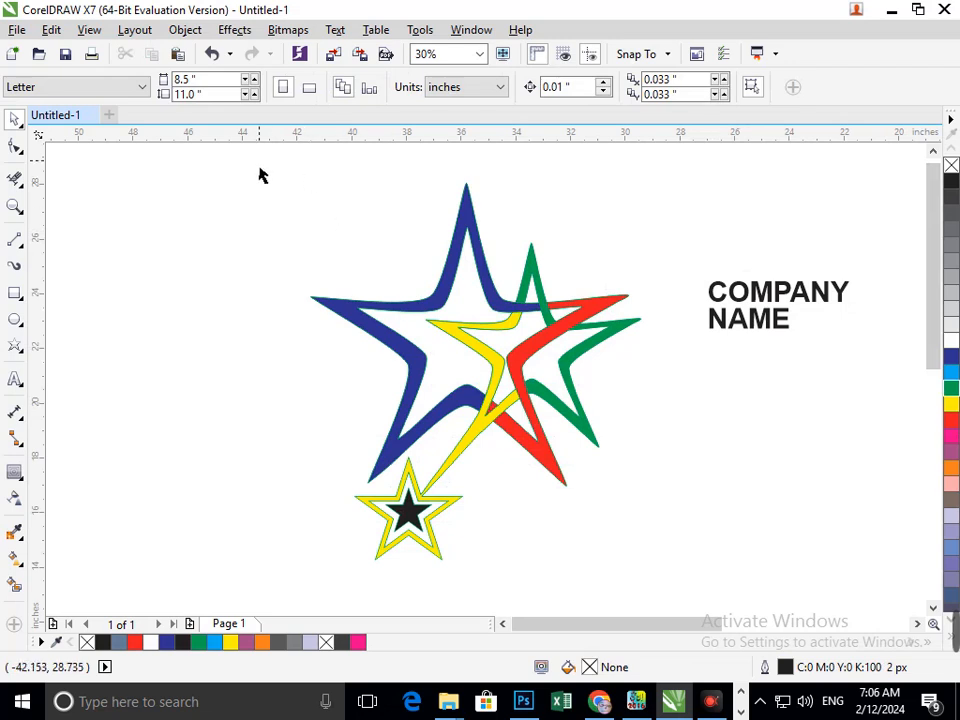
- Set the star shapes' outline colour to black and move COMPANY NAME back beside the small star
{"action": "left_click_drag", "start_coordinate": [259, 175], "coordinate": [664, 603]}
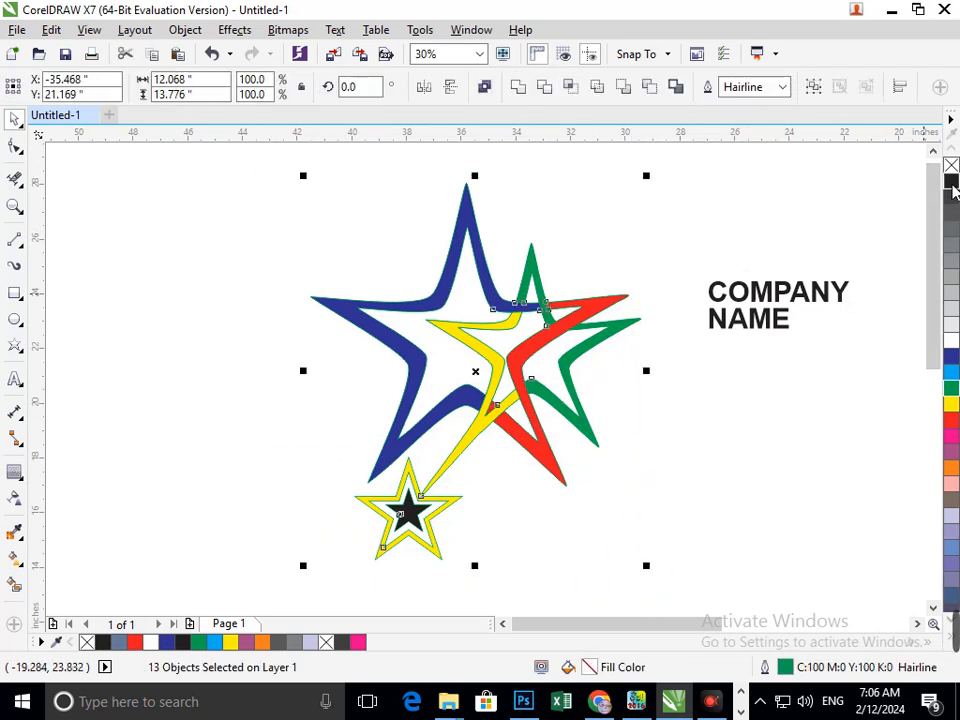
{"action": "right_click", "coordinate": [952, 185]}
{"action": "left_click_drag", "start_coordinate": [746, 335], "coordinate": [508, 565]}
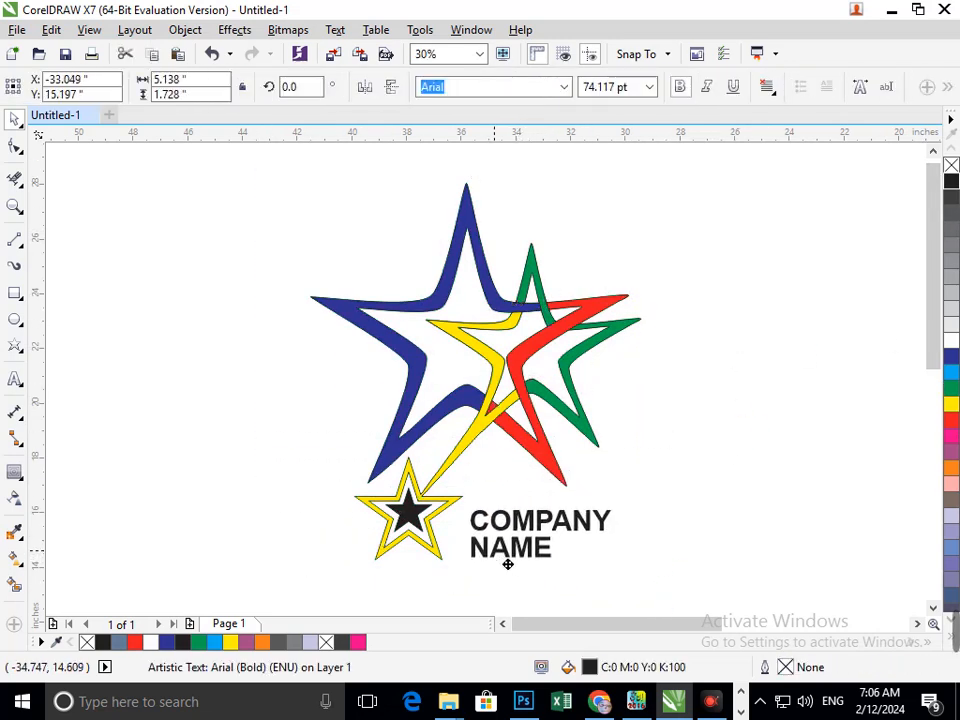
{"action": "left_click", "coordinate": [659, 500]}
- Colour the word NAME blue, both fill and outline
{"action": "double_click", "coordinate": [535, 555]}
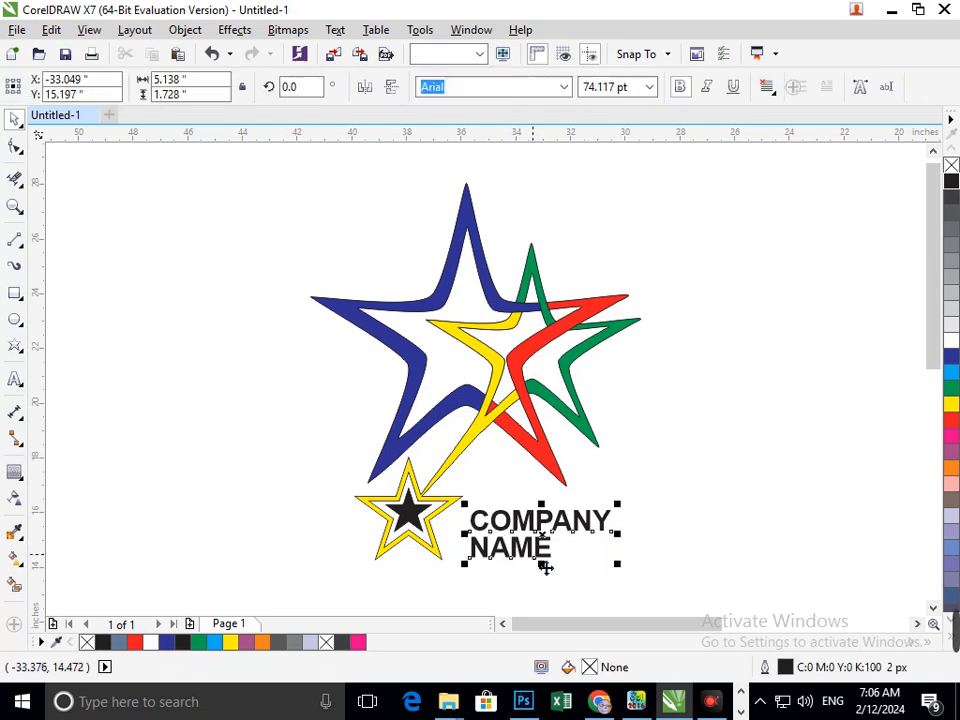
{"action": "left_click_drag", "start_coordinate": [561, 569], "coordinate": [486, 566]}
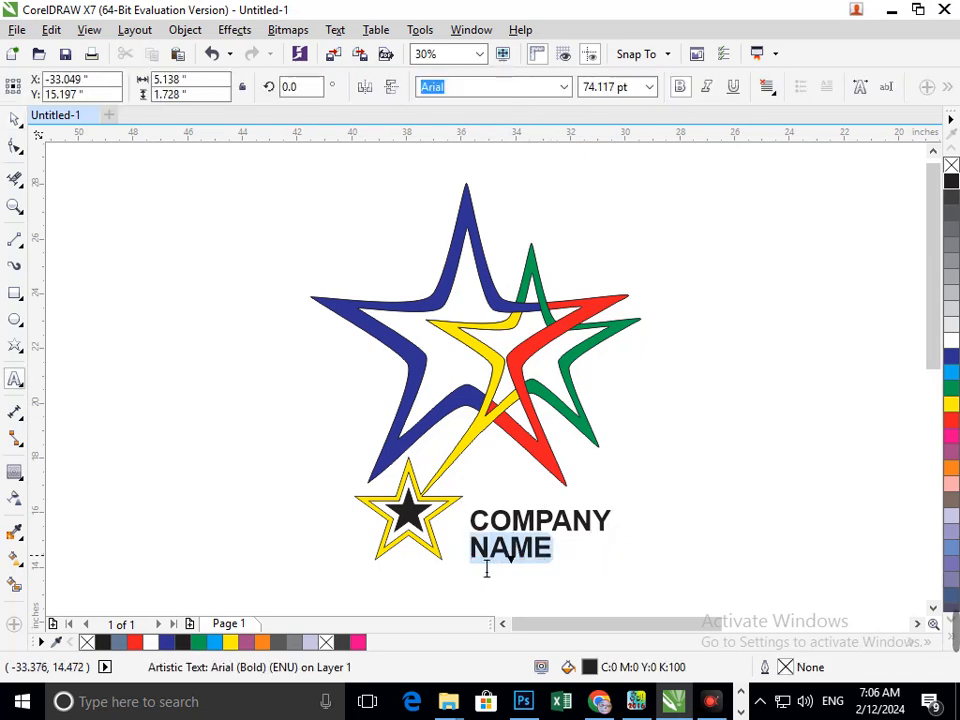
{"action": "left_click", "coordinate": [953, 359]}
{"action": "right_click", "coordinate": [953, 359]}
{"action": "left_click", "coordinate": [13, 120]}
{"action": "left_click", "coordinate": [208, 375]}
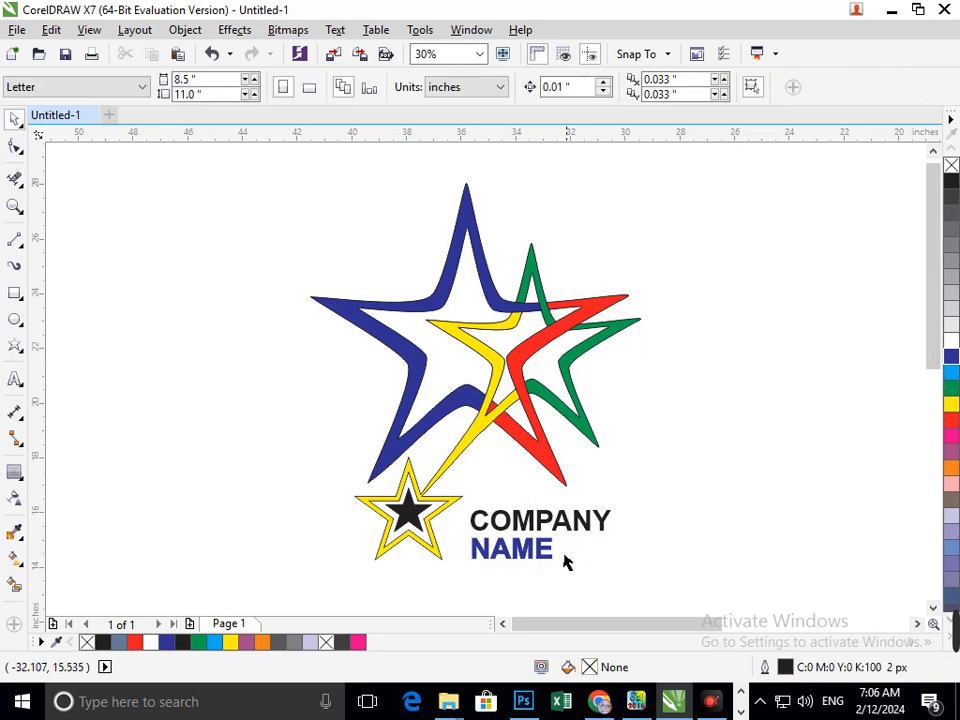
- Give the text a 3 px outline with Behind fill and Scale with object enabled
{"action": "left_click", "coordinate": [543, 566]}
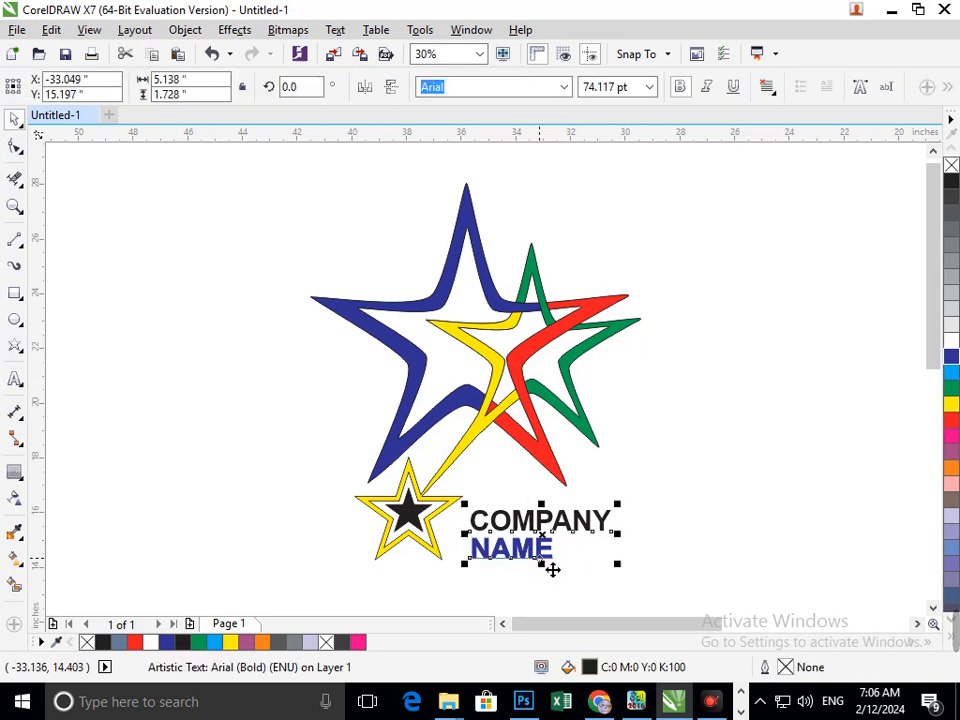
{"action": "key", "text": "F12"}
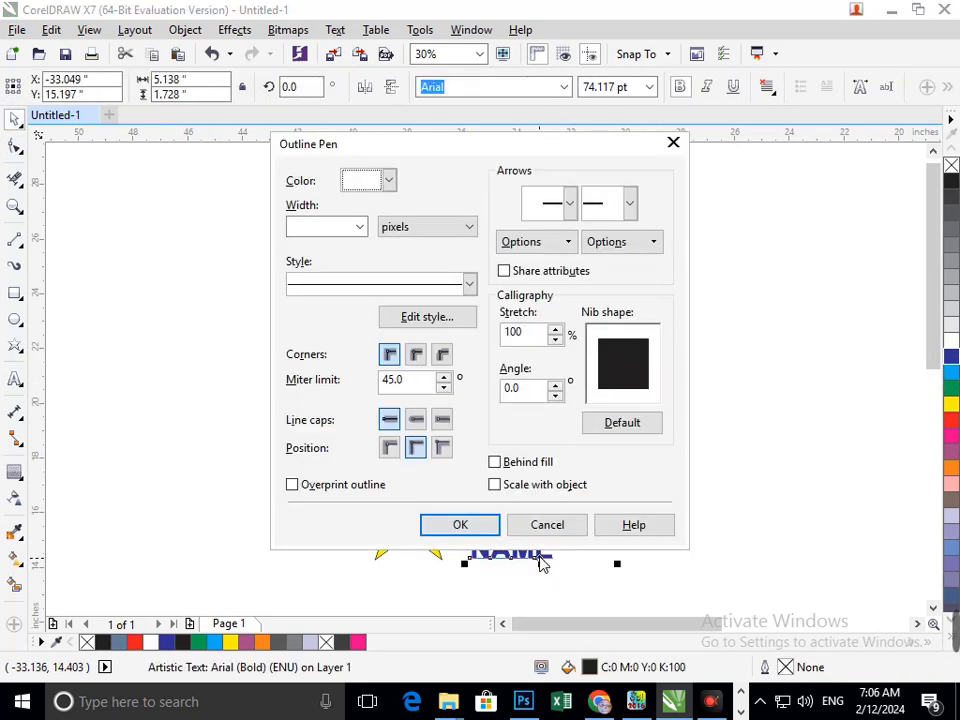
{"action": "left_click", "coordinate": [359, 228]}
{"action": "left_click", "coordinate": [300, 301]}
{"action": "left_click", "coordinate": [528, 463]}
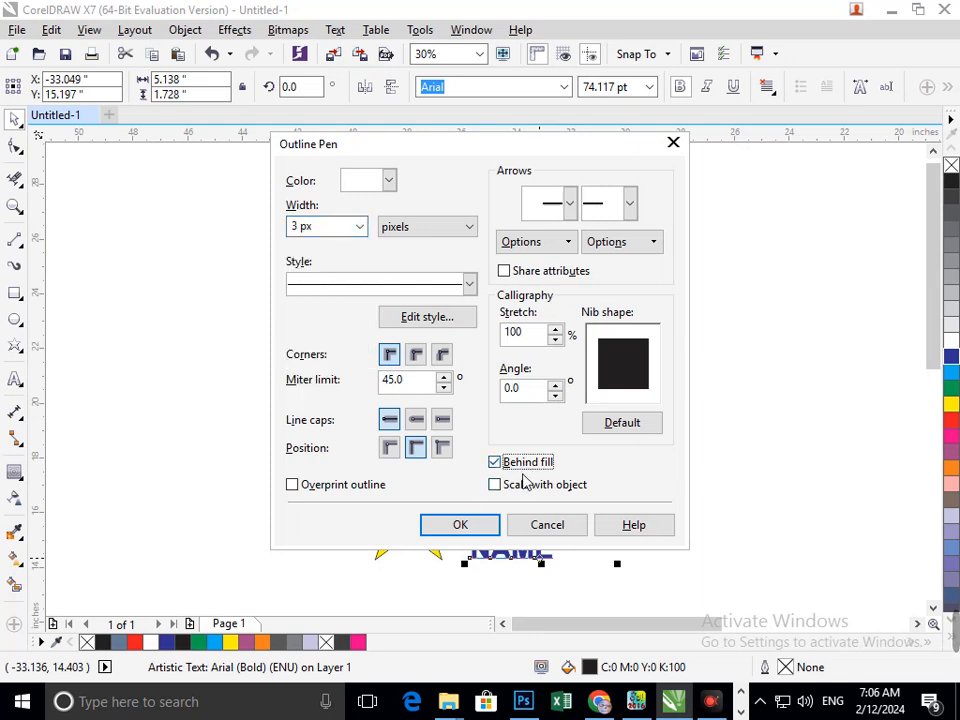
{"action": "left_click", "coordinate": [521, 484]}
{"action": "left_click", "coordinate": [490, 524]}
- Colour the word COMPANY red
{"action": "left_click", "coordinate": [548, 580]}
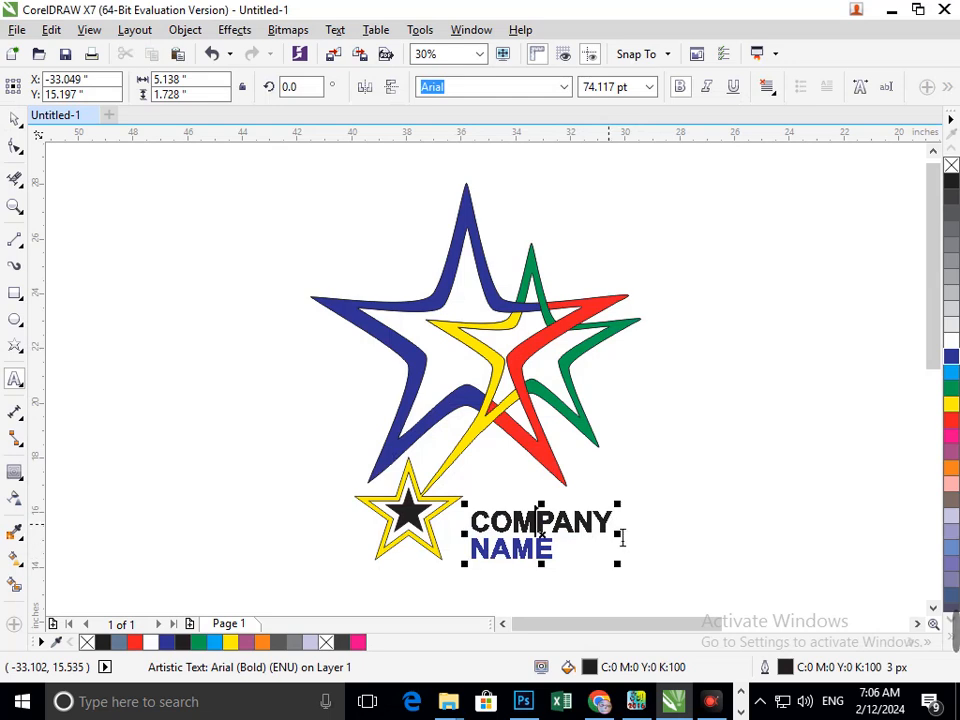
{"action": "left_click_drag", "start_coordinate": [619, 532], "coordinate": [473, 531]}
{"action": "left_click", "coordinate": [949, 428]}
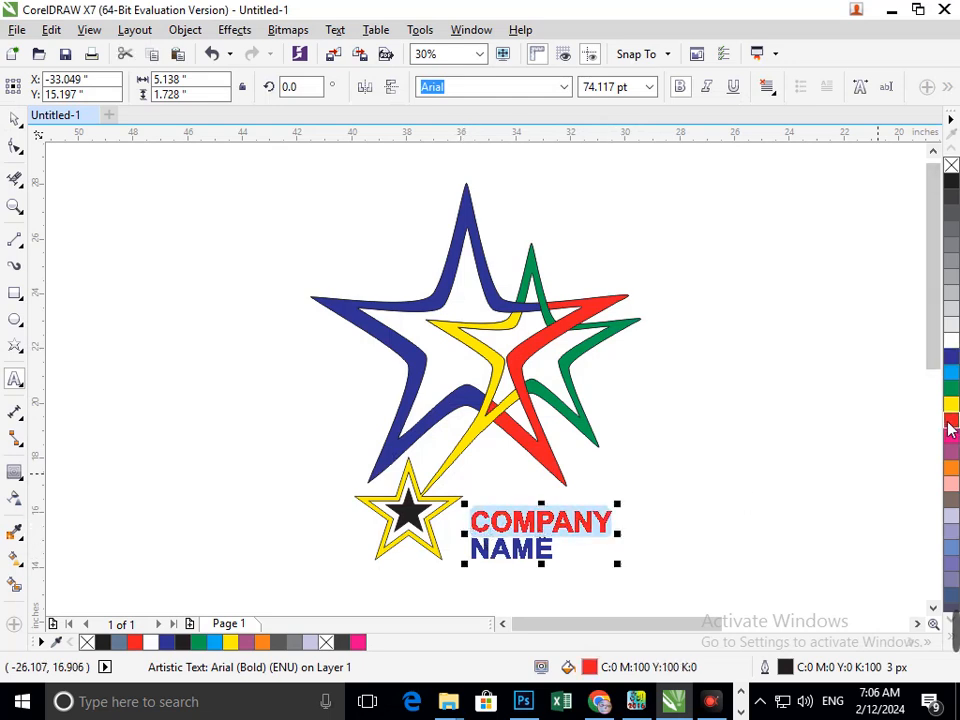
{"action": "left_click", "coordinate": [14, 119]}
{"action": "left_click", "coordinate": [262, 421]}
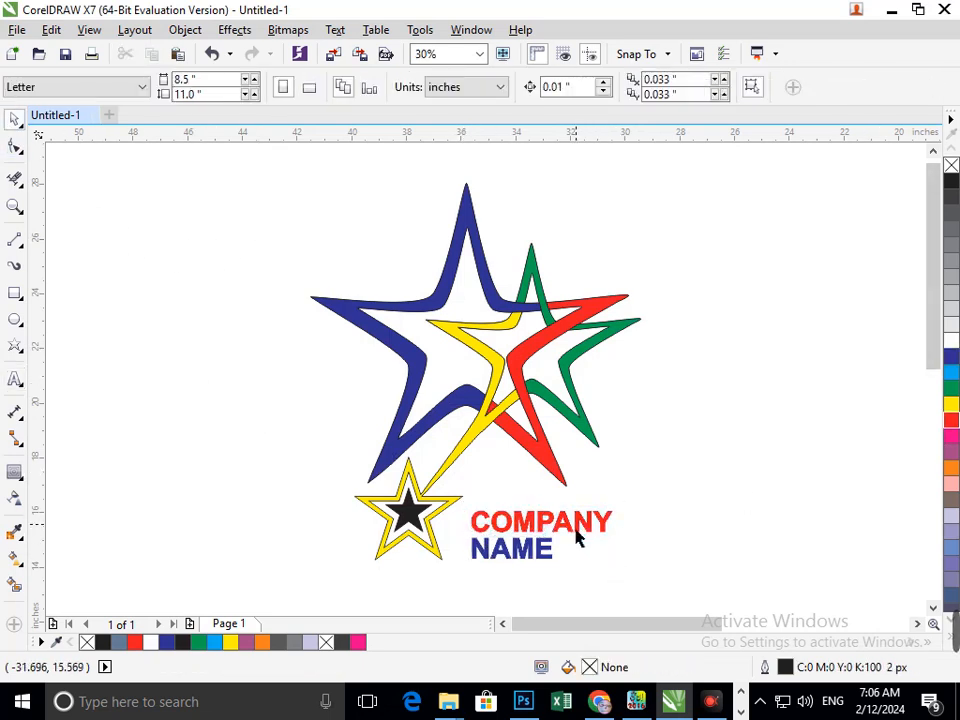
- Colour the word COMPANY black
{"action": "left_click", "coordinate": [579, 536]}
{"action": "left_click", "coordinate": [594, 540]}
{"action": "double_click", "coordinate": [594, 540]}
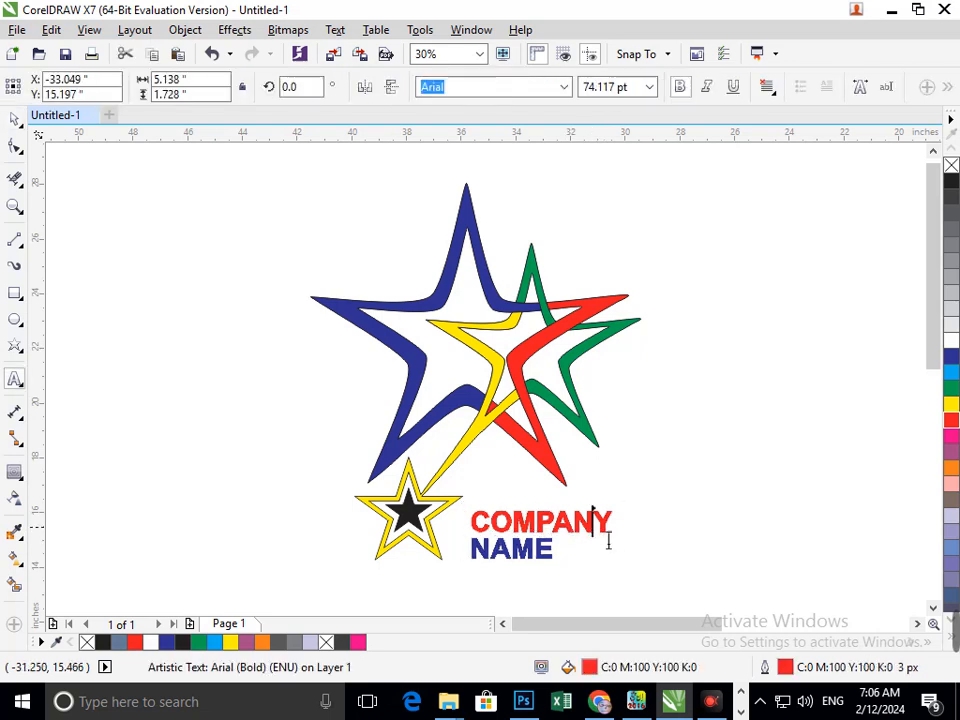
{"action": "left_click_drag", "start_coordinate": [619, 530], "coordinate": [454, 506]}
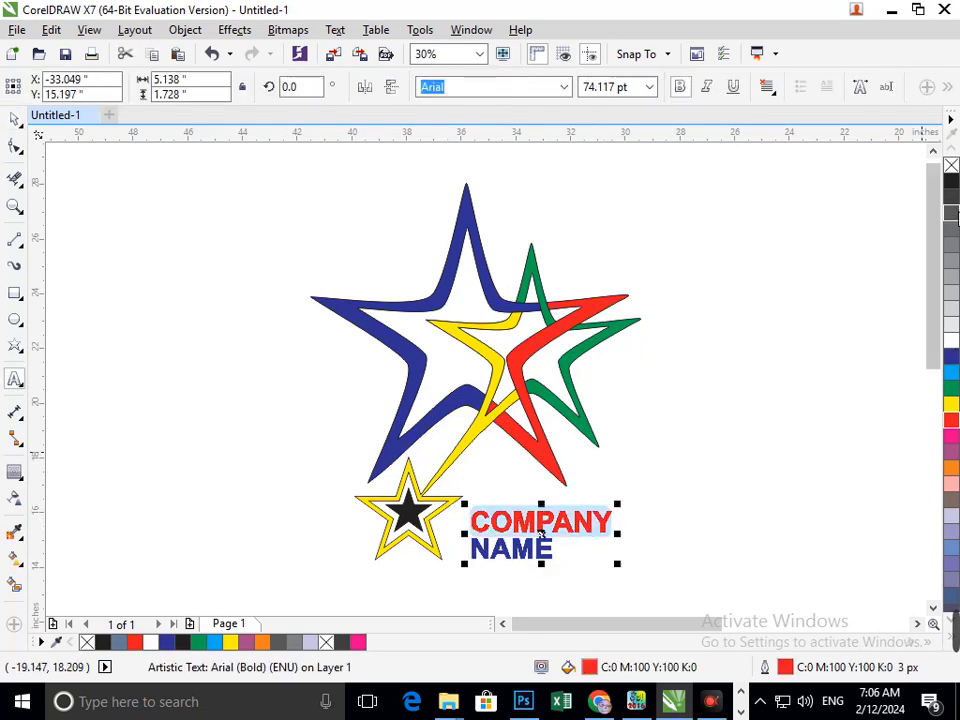
{"action": "left_click", "coordinate": [951, 181]}
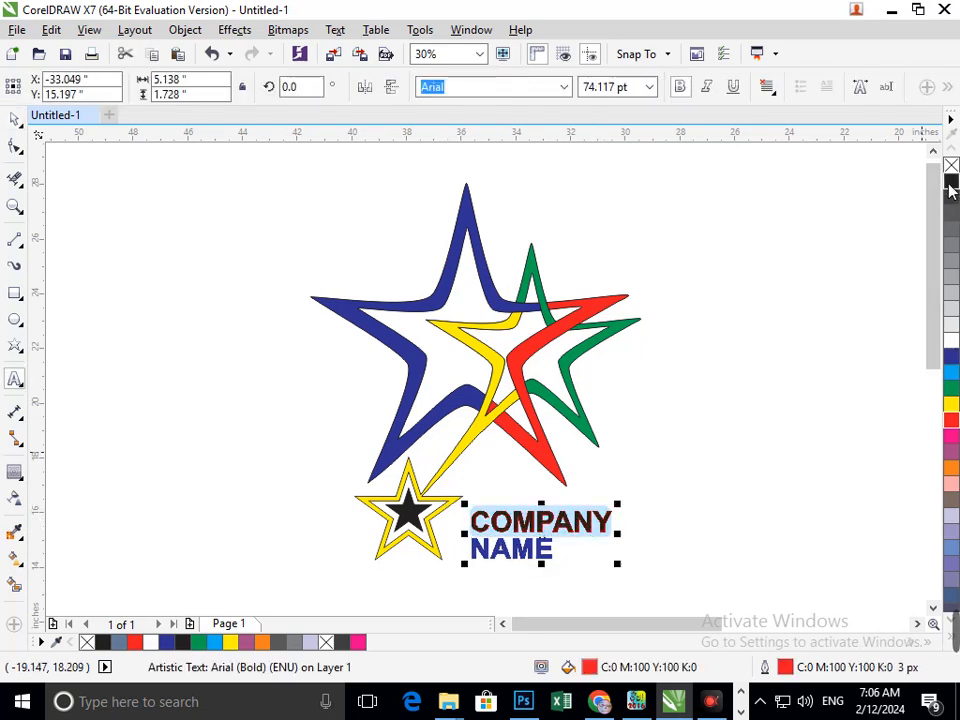
{"action": "left_click", "coordinate": [15, 119]}
{"action": "left_click", "coordinate": [131, 340]}
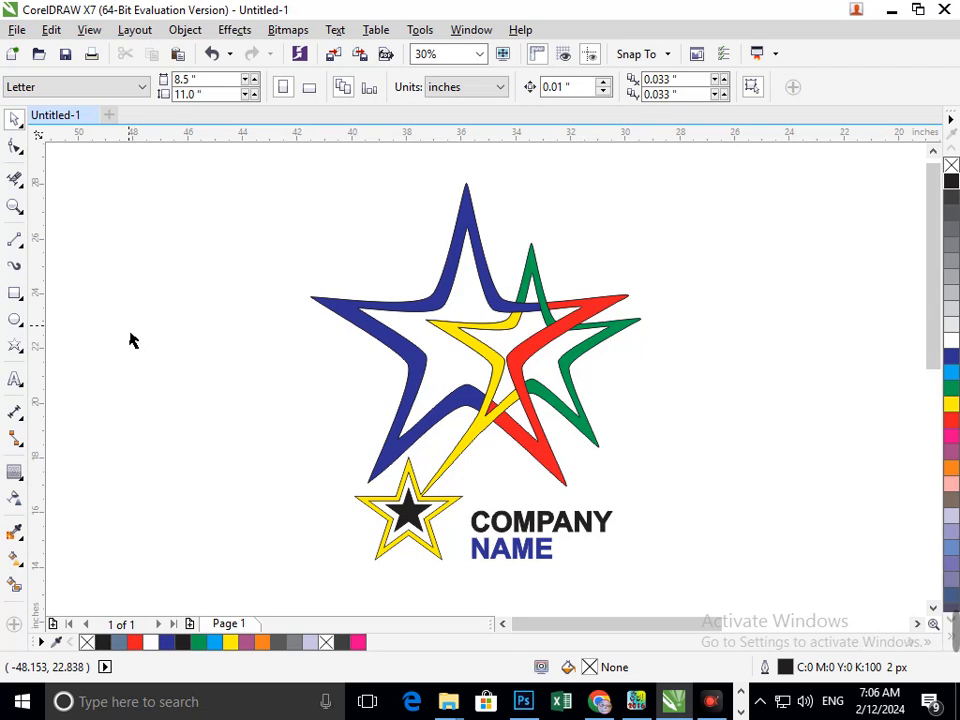
- Scale the COMPANY NAME text down slightly from a corner handle
{"action": "left_click_drag", "start_coordinate": [536, 557], "coordinate": [522, 590]}
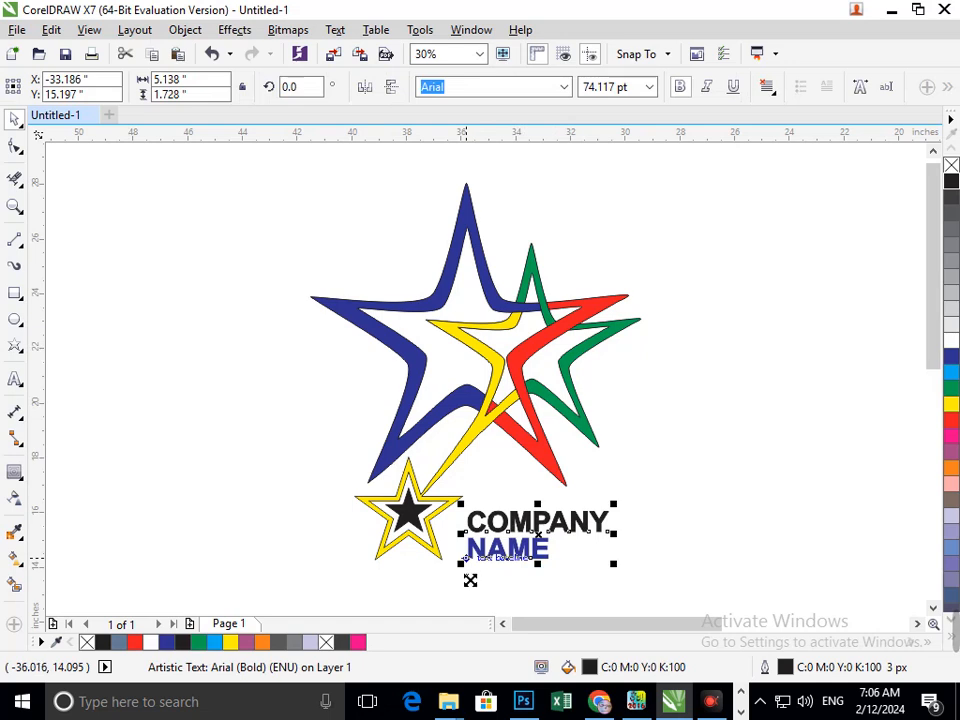
{"action": "left_click_drag", "start_coordinate": [462, 565], "coordinate": [487, 572]}
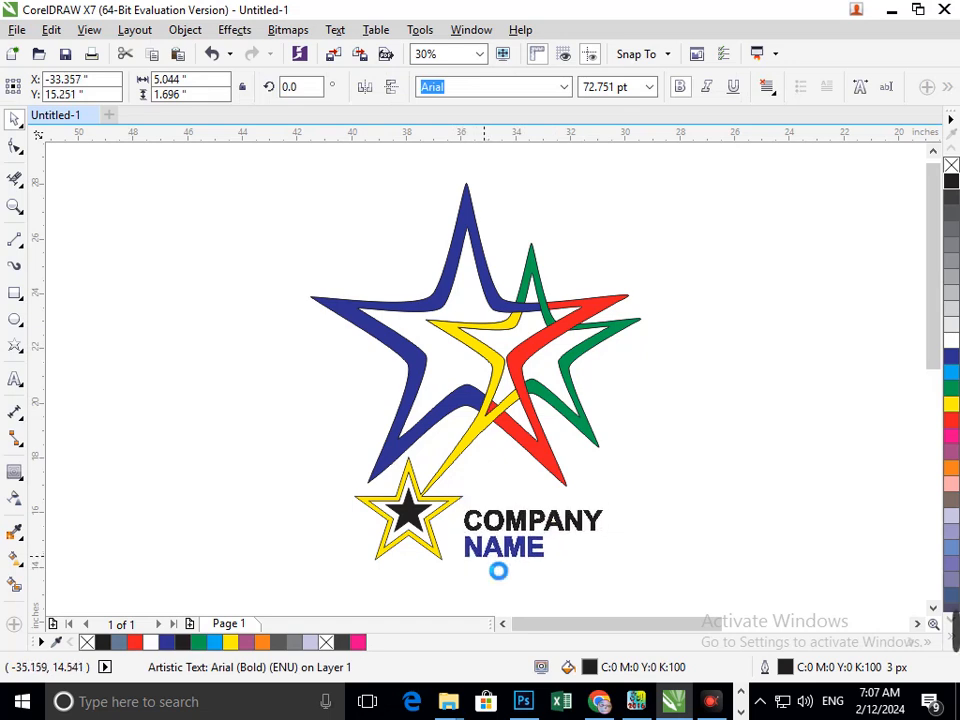
{"action": "left_click", "coordinate": [762, 494]}
- Try moving the blue star and filling it black, undoing each change
{"action": "left_click_drag", "start_coordinate": [459, 403], "coordinate": [364, 409]}
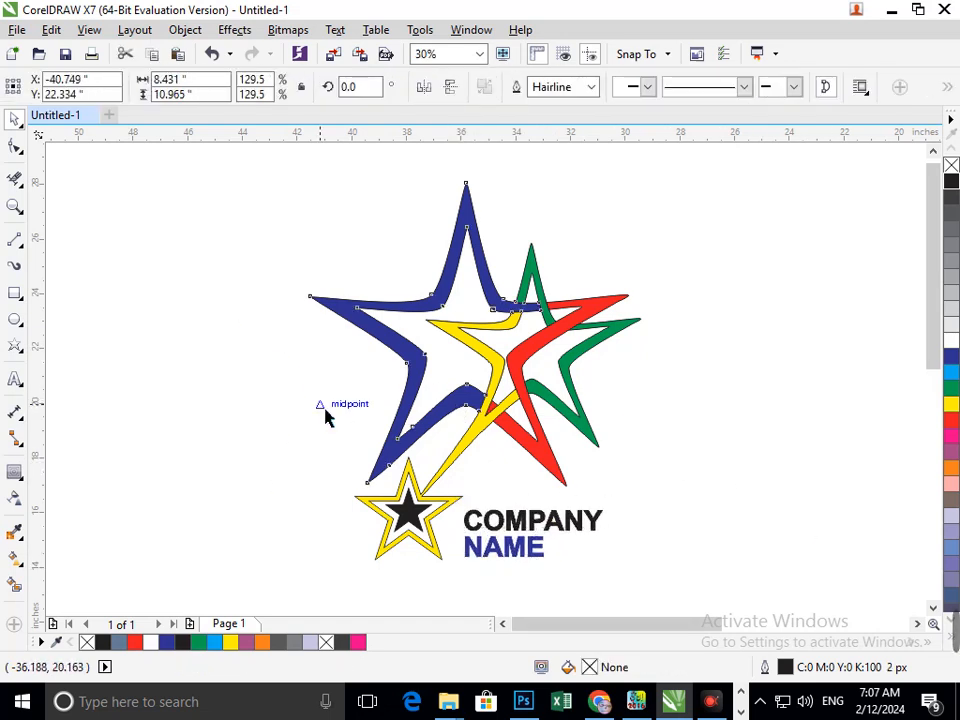
{"action": "key", "text": "ctrl+z"}
{"action": "left_click", "coordinate": [952, 185]}
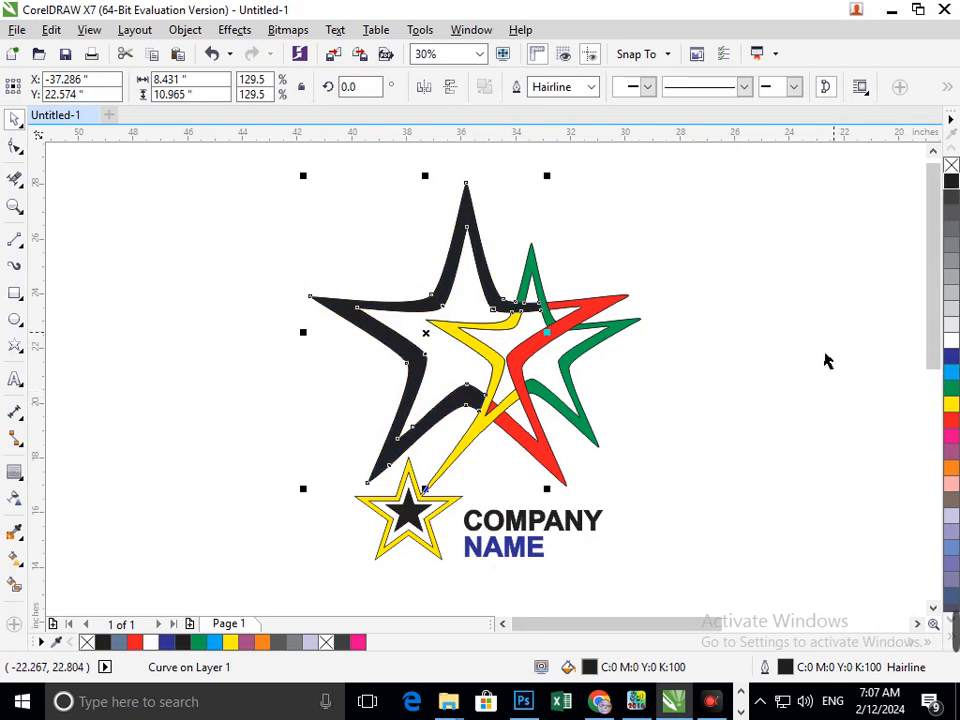
{"action": "left_click", "coordinate": [815, 370]}
{"action": "key", "text": "ctrl+z"}
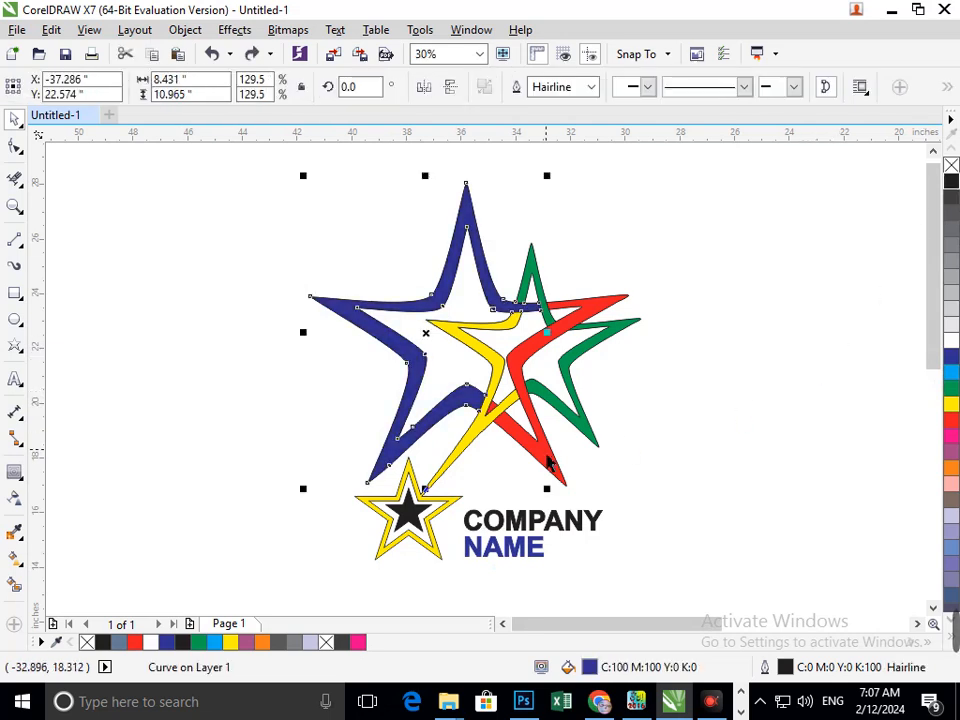
- Try dragging the green star's top point, then undo it
{"action": "left_click", "coordinate": [692, 448]}
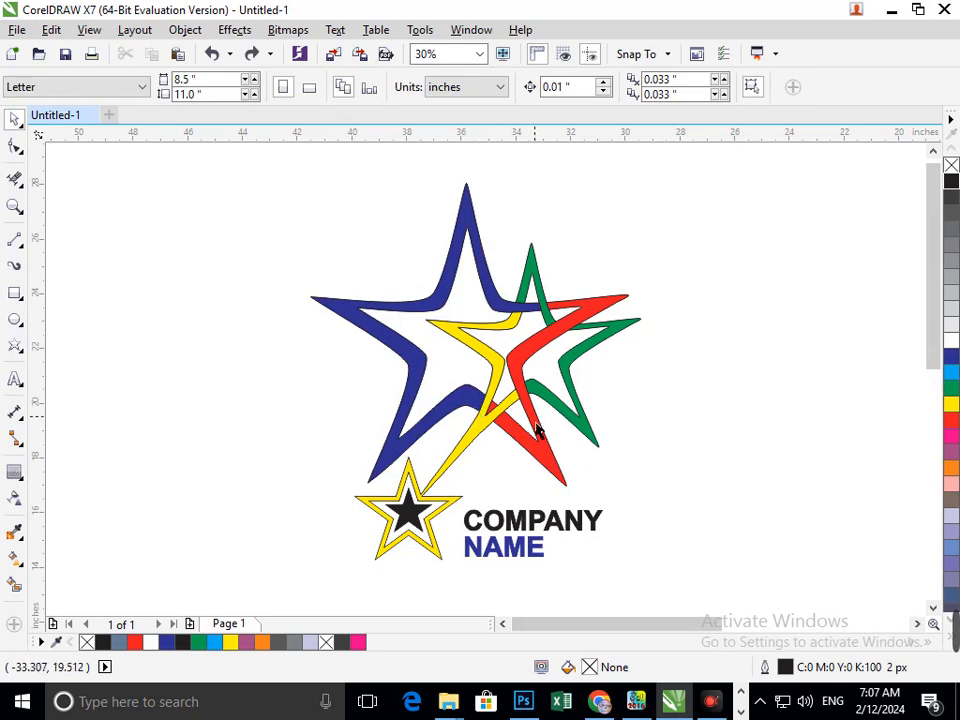
{"action": "left_click", "coordinate": [575, 380]}
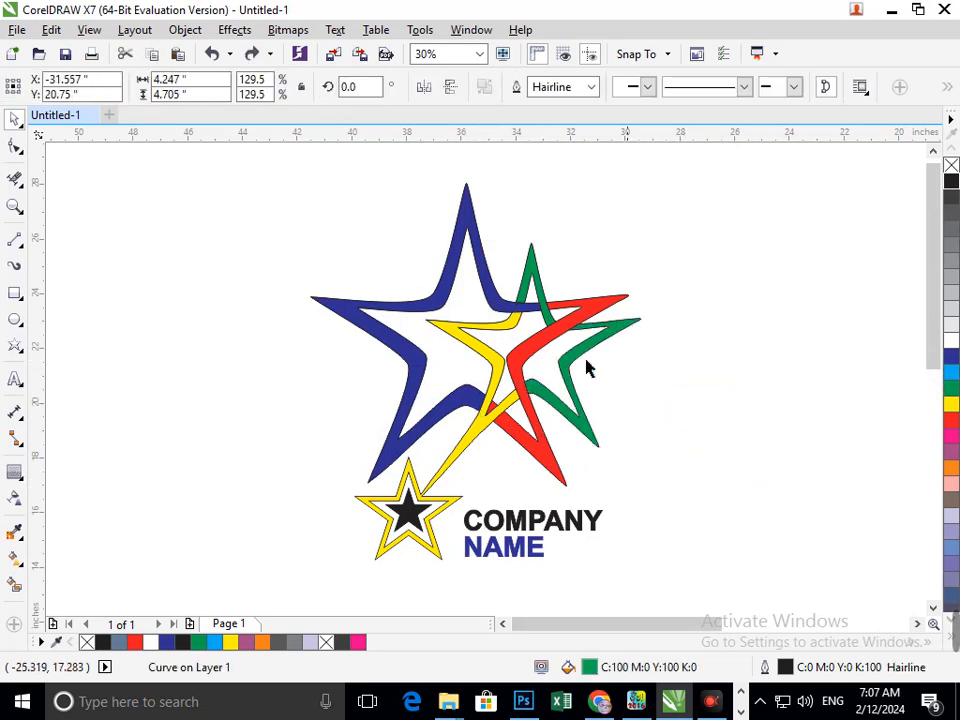
{"action": "left_click", "coordinate": [585, 368]}
{"action": "left_click_drag", "start_coordinate": [531, 275], "coordinate": [533, 200]}
{"action": "key", "text": "ctrl+z"}
{"action": "left_click", "coordinate": [698, 381]}
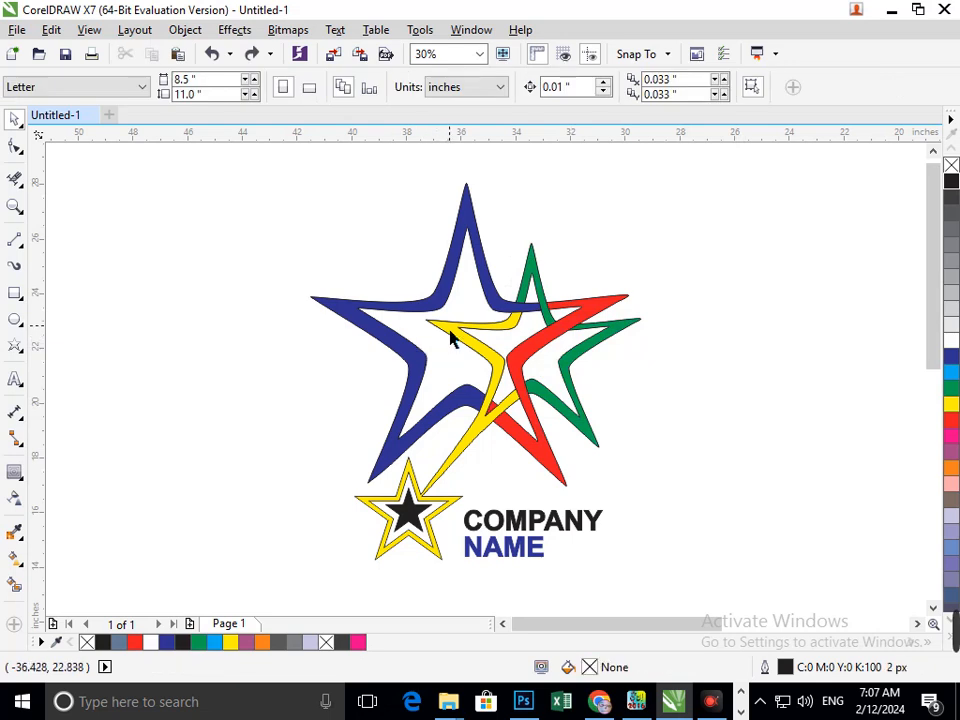
- Try moving the yellow star and the small black star, undoing each move
{"action": "left_click_drag", "start_coordinate": [450, 330], "coordinate": [360, 336]}
{"action": "key", "text": "ctrl+z"}
{"action": "left_click", "coordinate": [776, 444]}
{"action": "left_click_drag", "start_coordinate": [408, 512], "coordinate": [300, 508]}
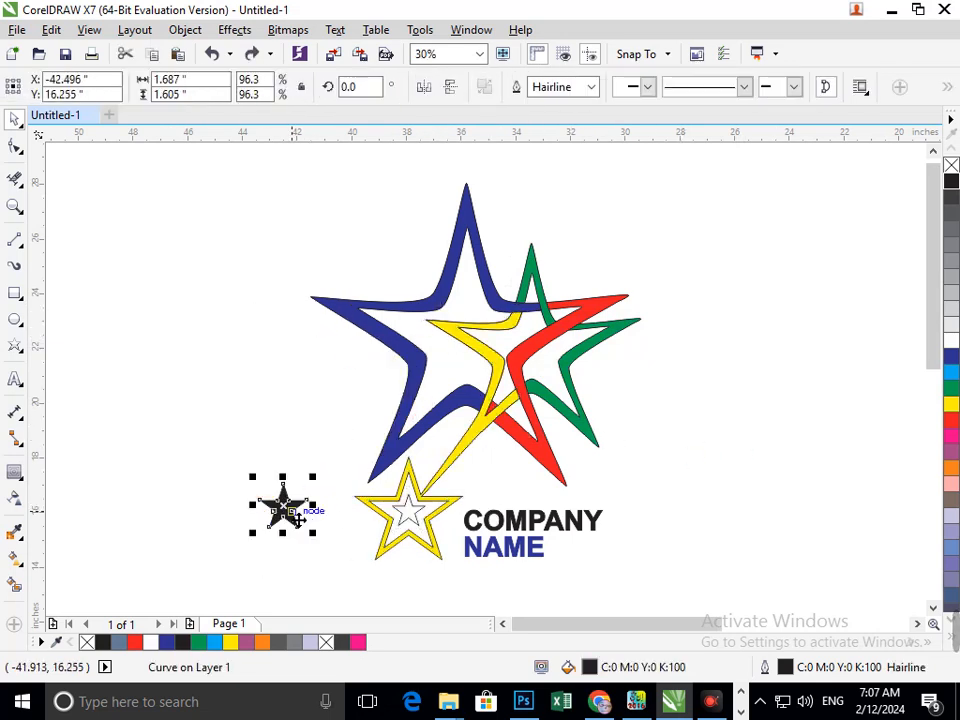
{"action": "key", "text": "ctrl+z"}
{"action": "left_click", "coordinate": [769, 478]}
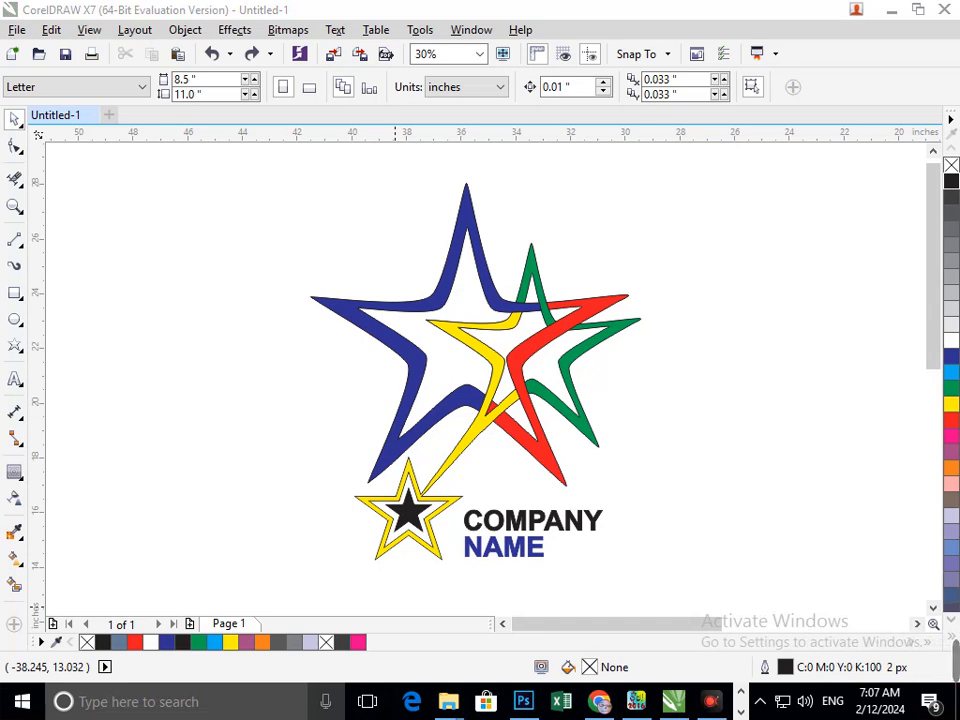
- Select the whole logo and scale it down slightly from a corner handle
{"action": "left_click_drag", "start_coordinate": [268, 173], "coordinate": [693, 610]}
{"action": "left_click_drag", "start_coordinate": [313, 579], "coordinate": [294, 557]}
{"action": "left_click", "coordinate": [260, 580]}
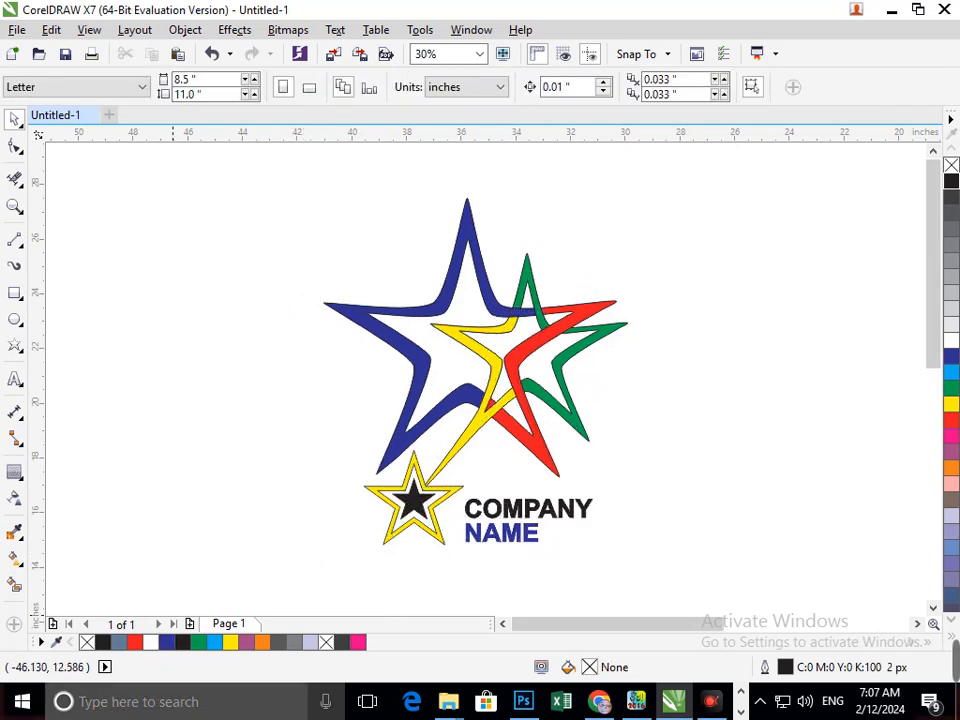